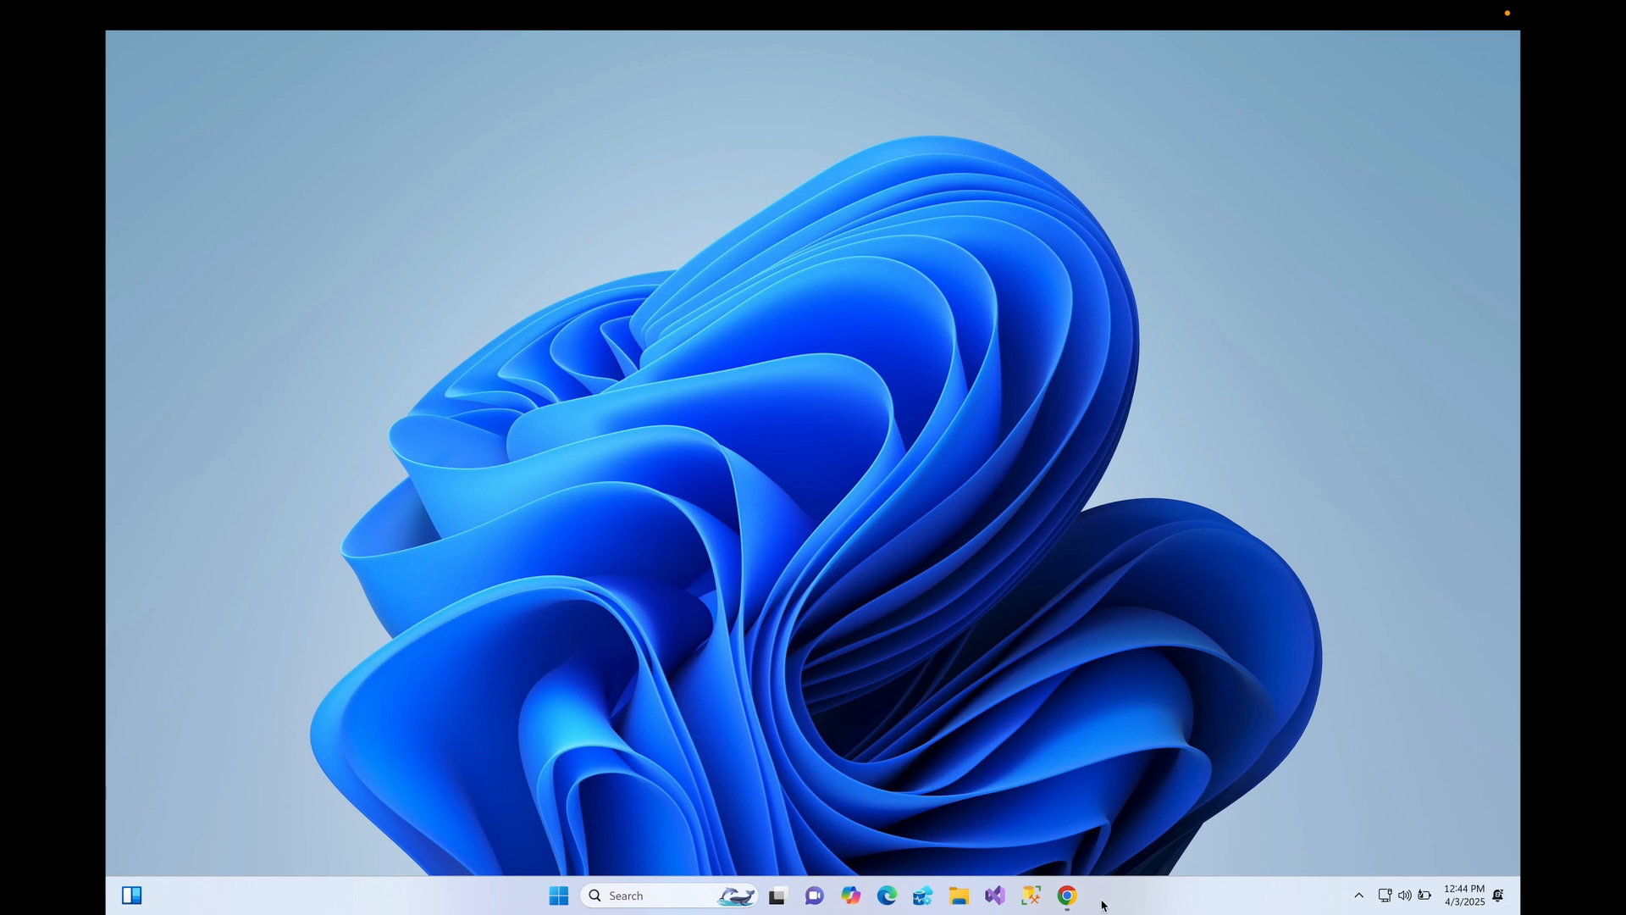
- Search Google for android studio and open the developer.android.com download page
click(1067, 895)
click(874, 351)
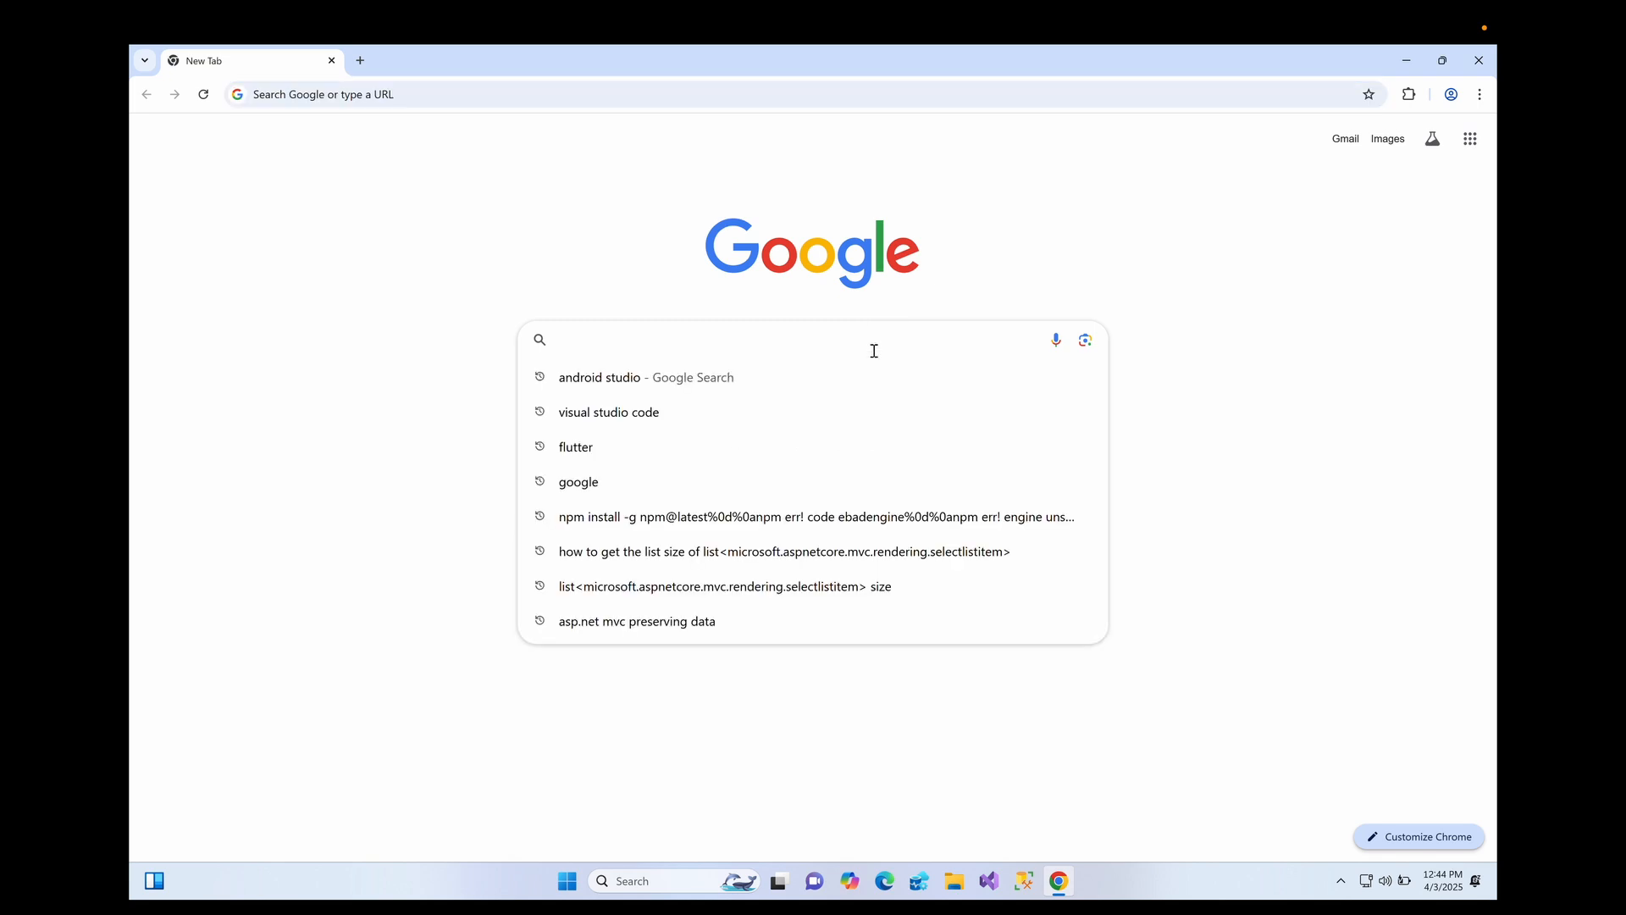
click(760, 377)
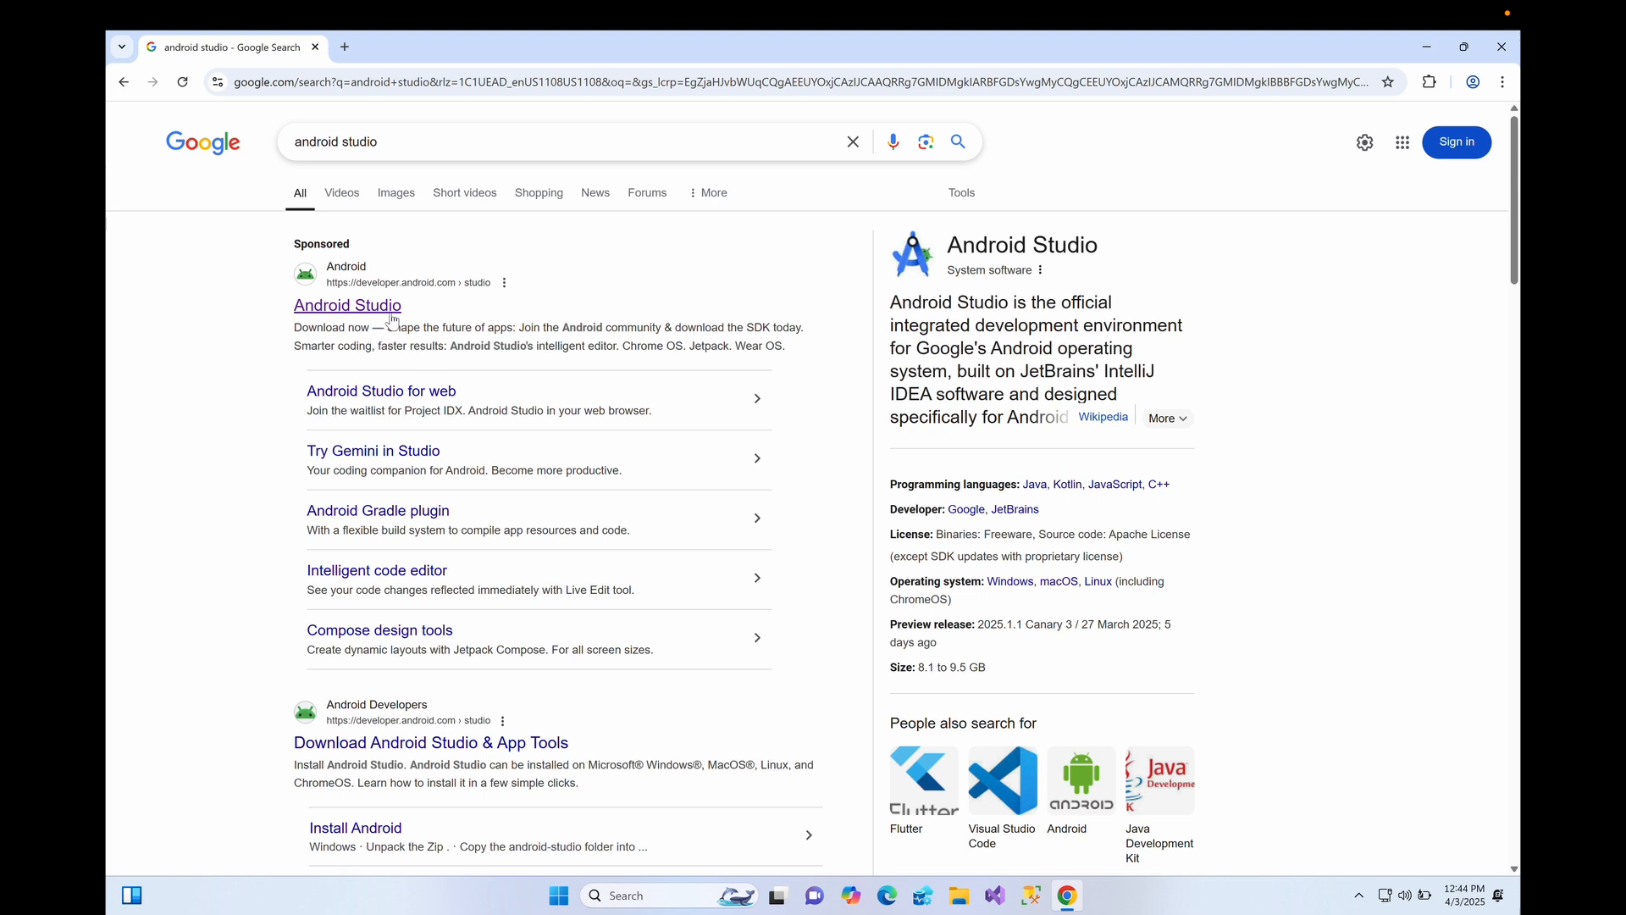
click(382, 310)
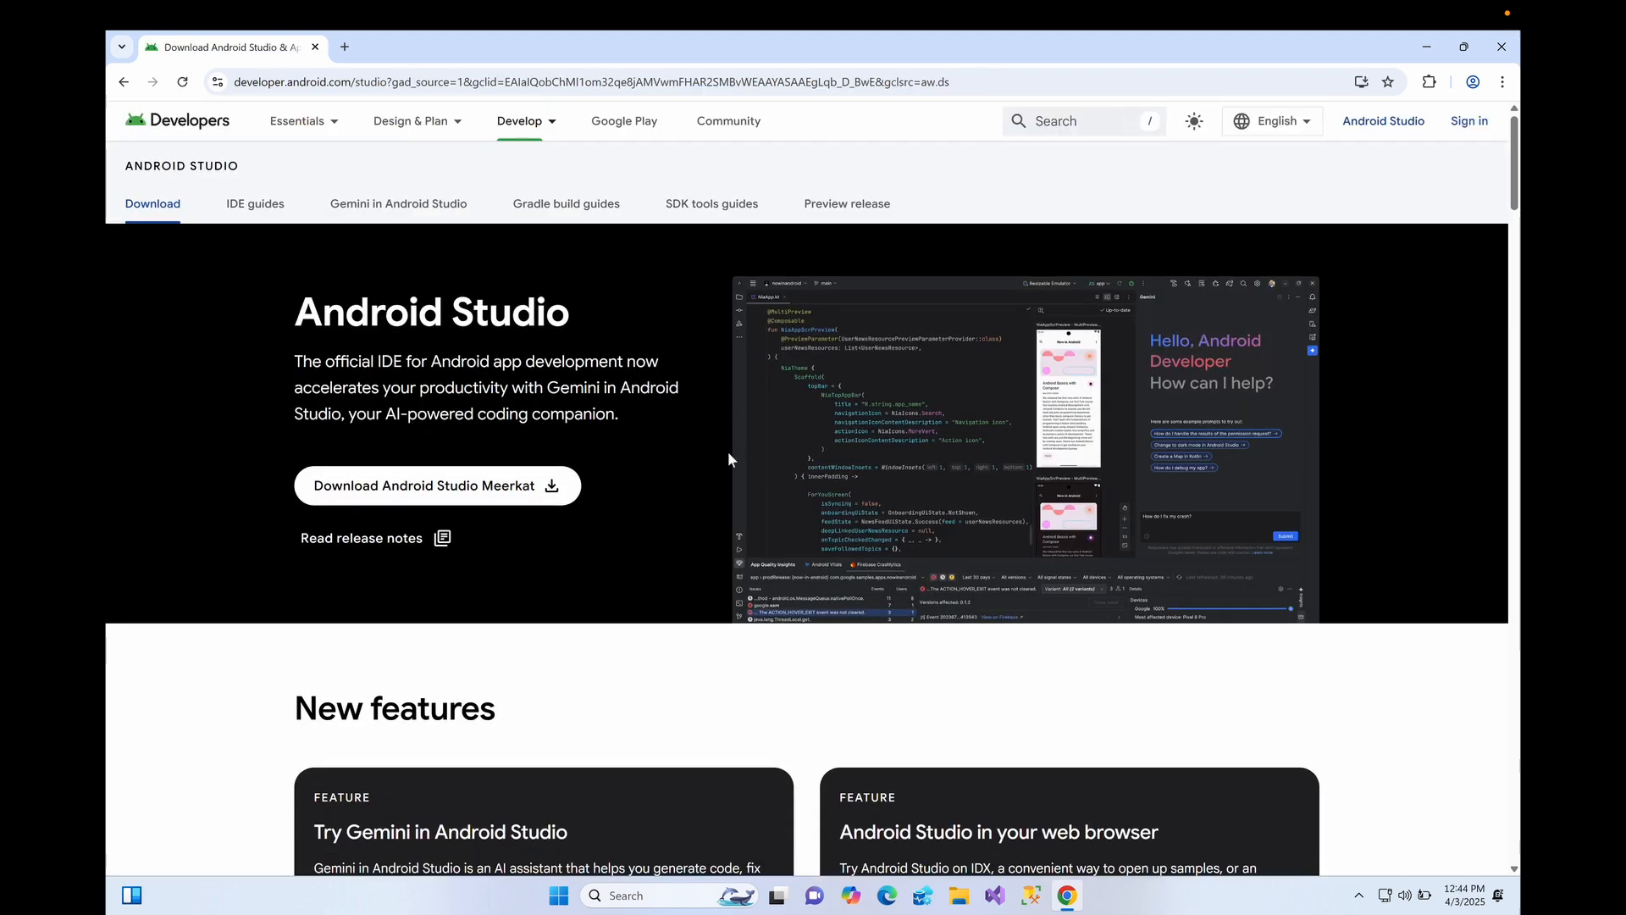
- Accept the license terms and download the Android Studio Meerkat Windows installer, checking its progress
click(485, 503)
scroll(597, 648, down, 10)
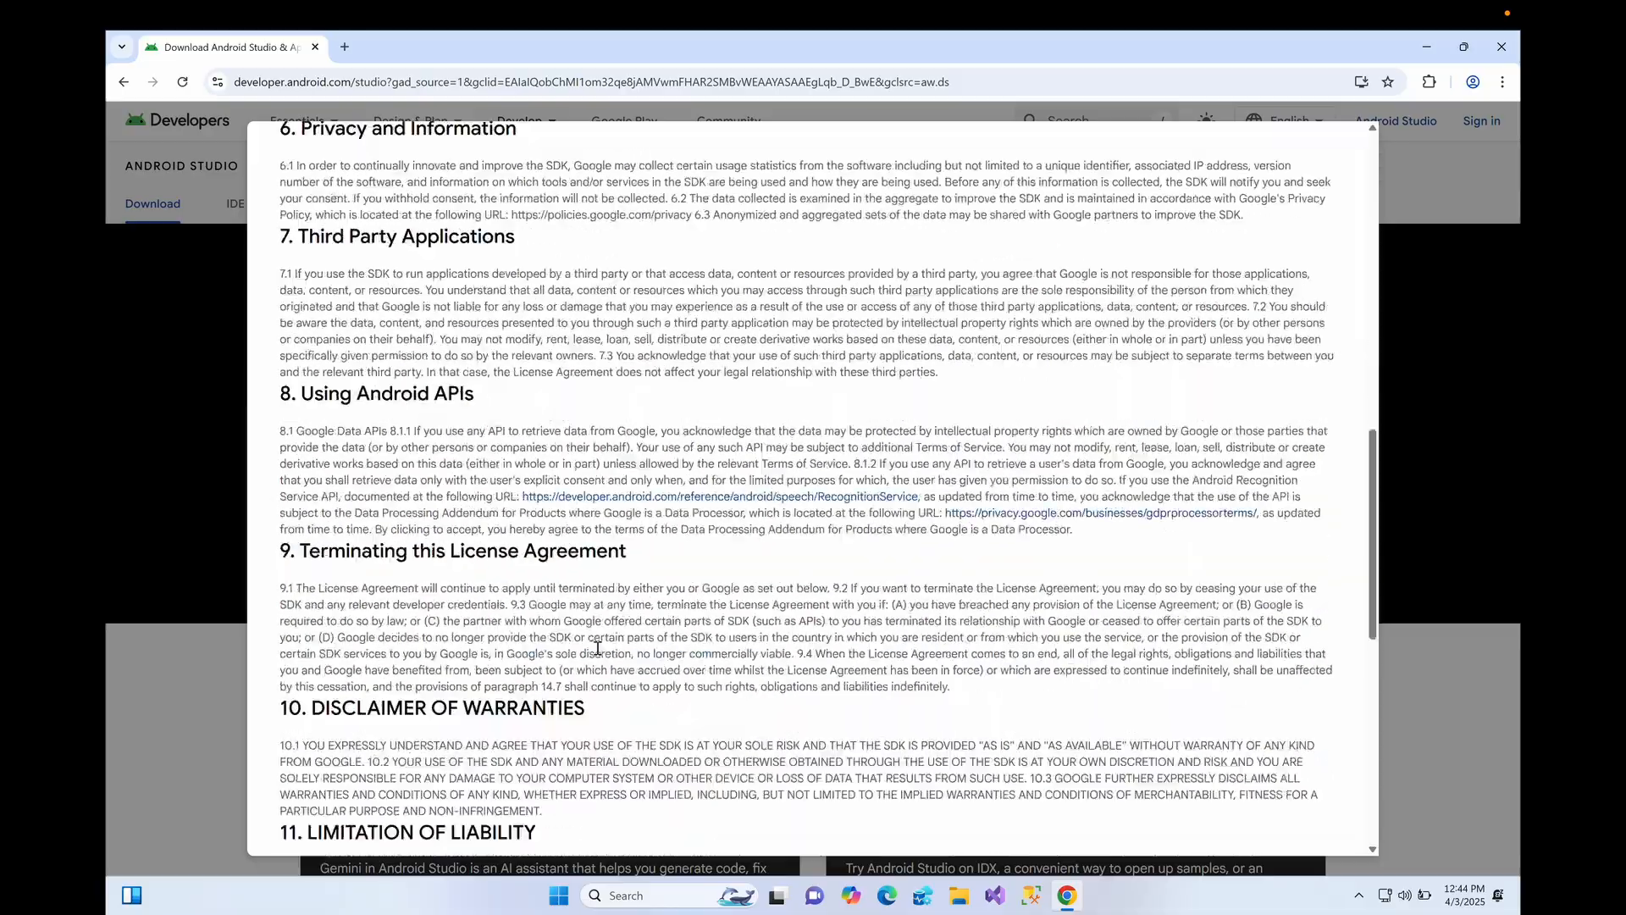
scroll(597, 648, down, 10)
click(287, 712)
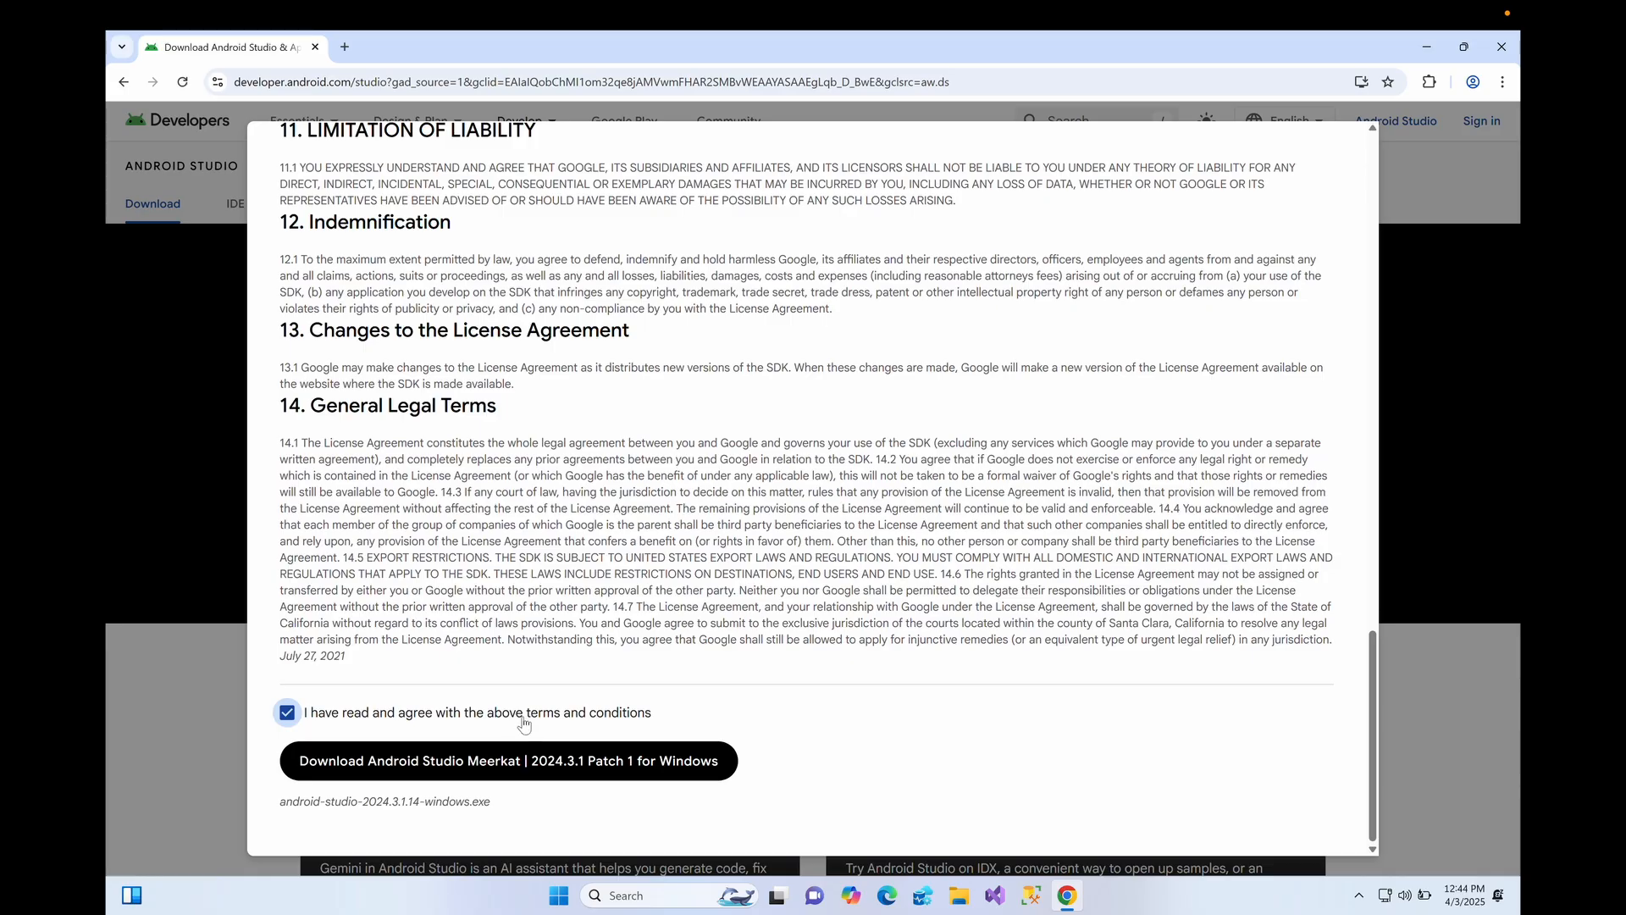
click(530, 774)
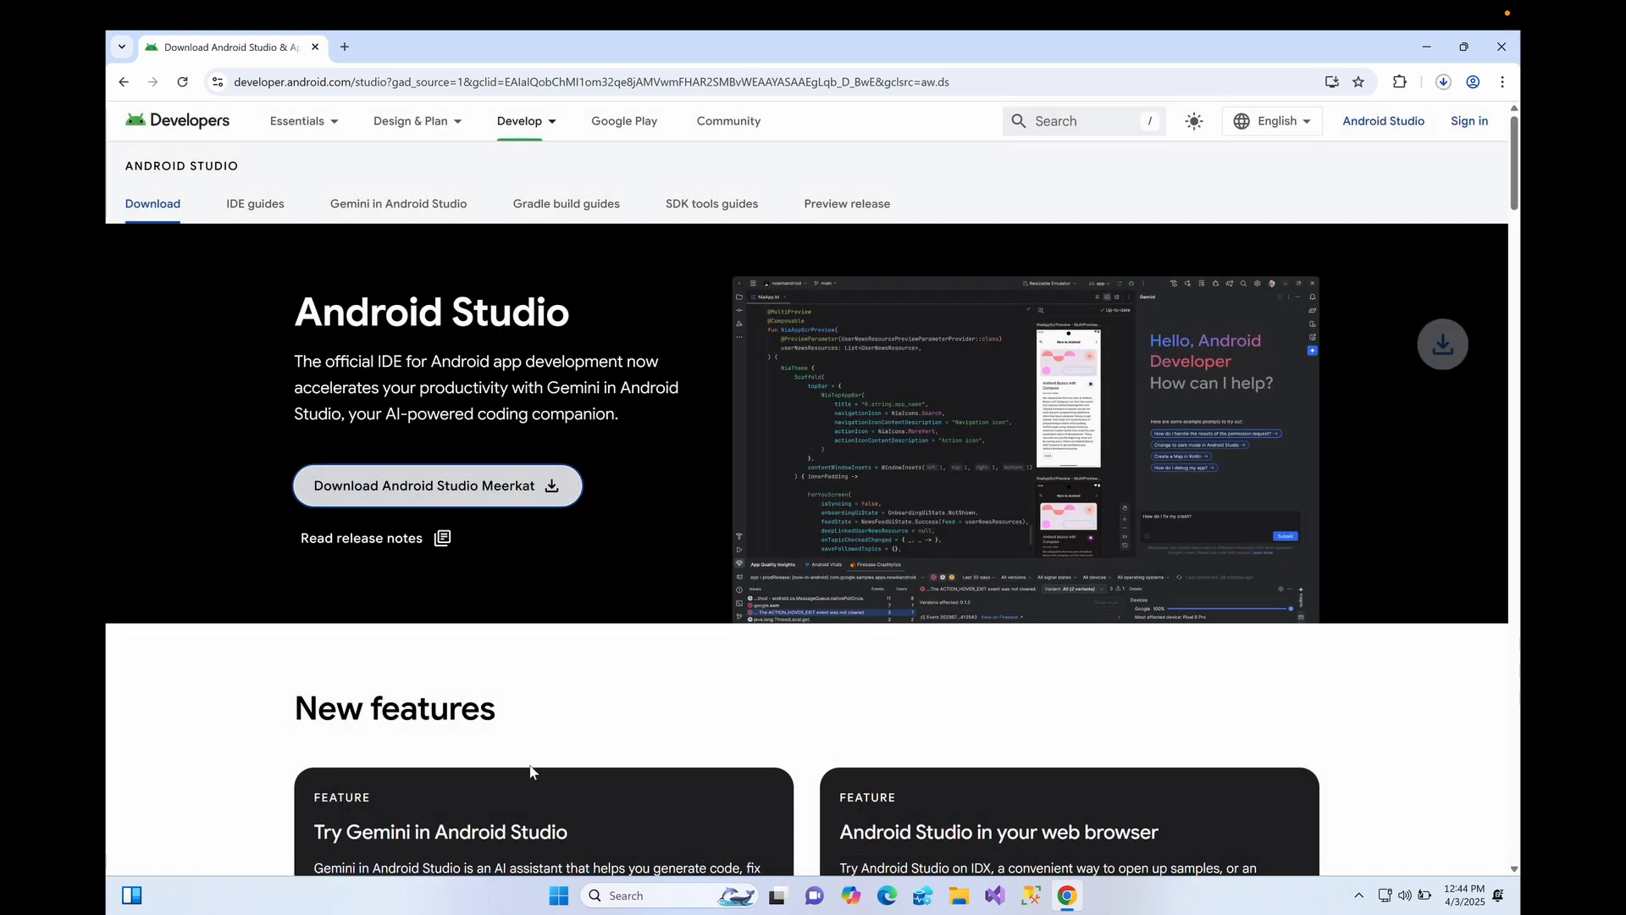
click(1444, 90)
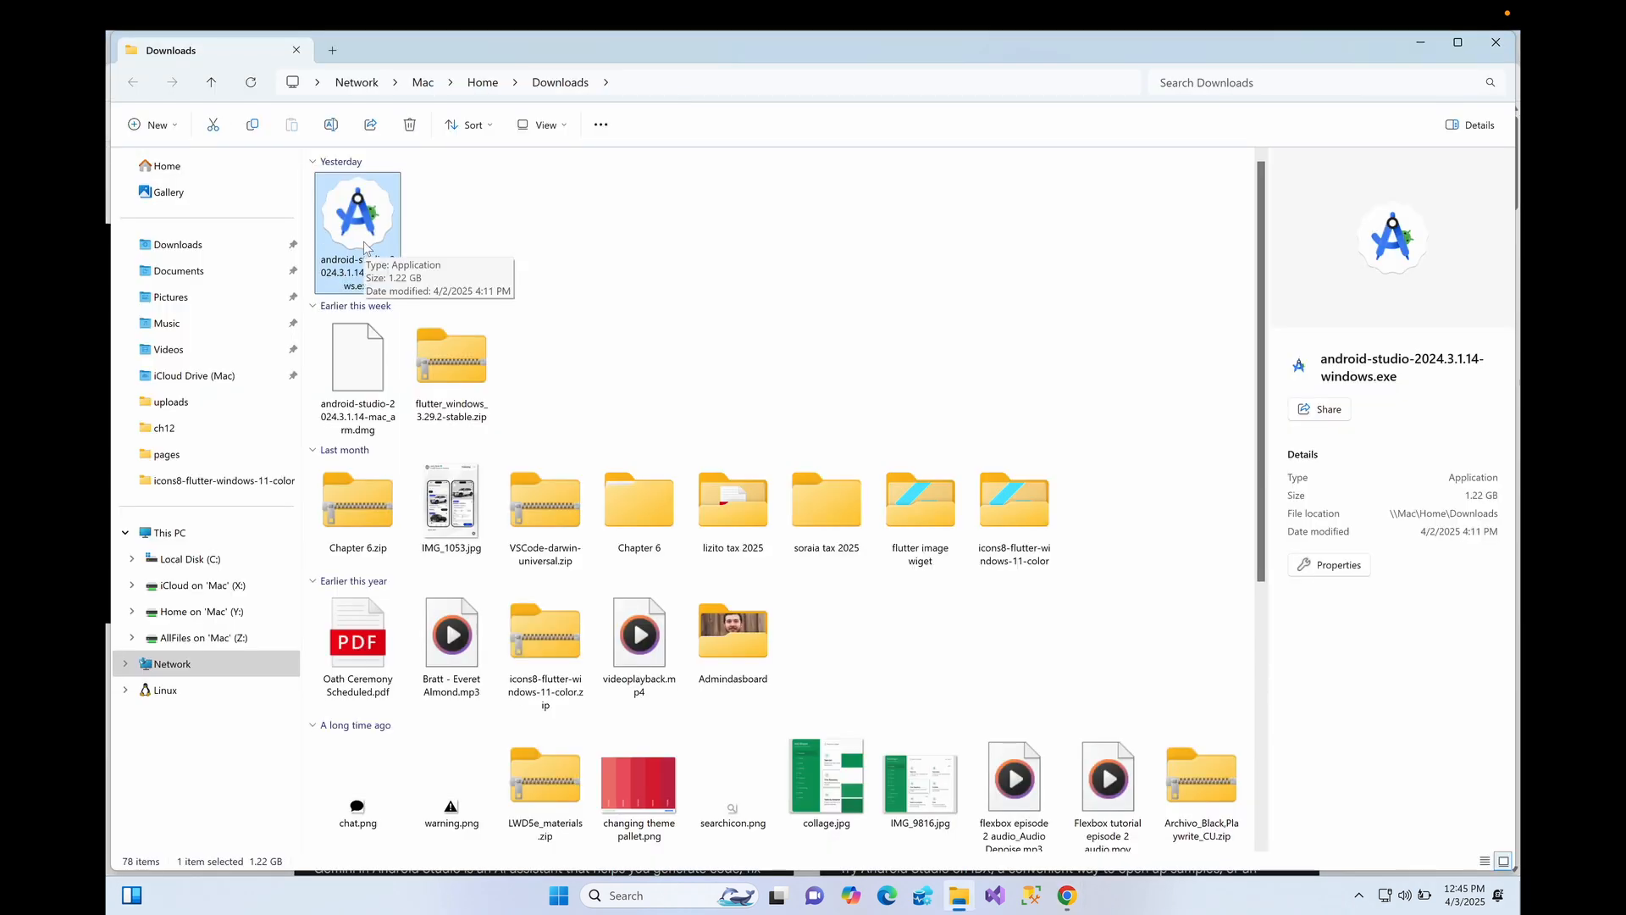
- Run android-studio-2024.3.1.14-windows.exe from Downloads, then minimize File Explorer and Chrome
double_click(364, 247)
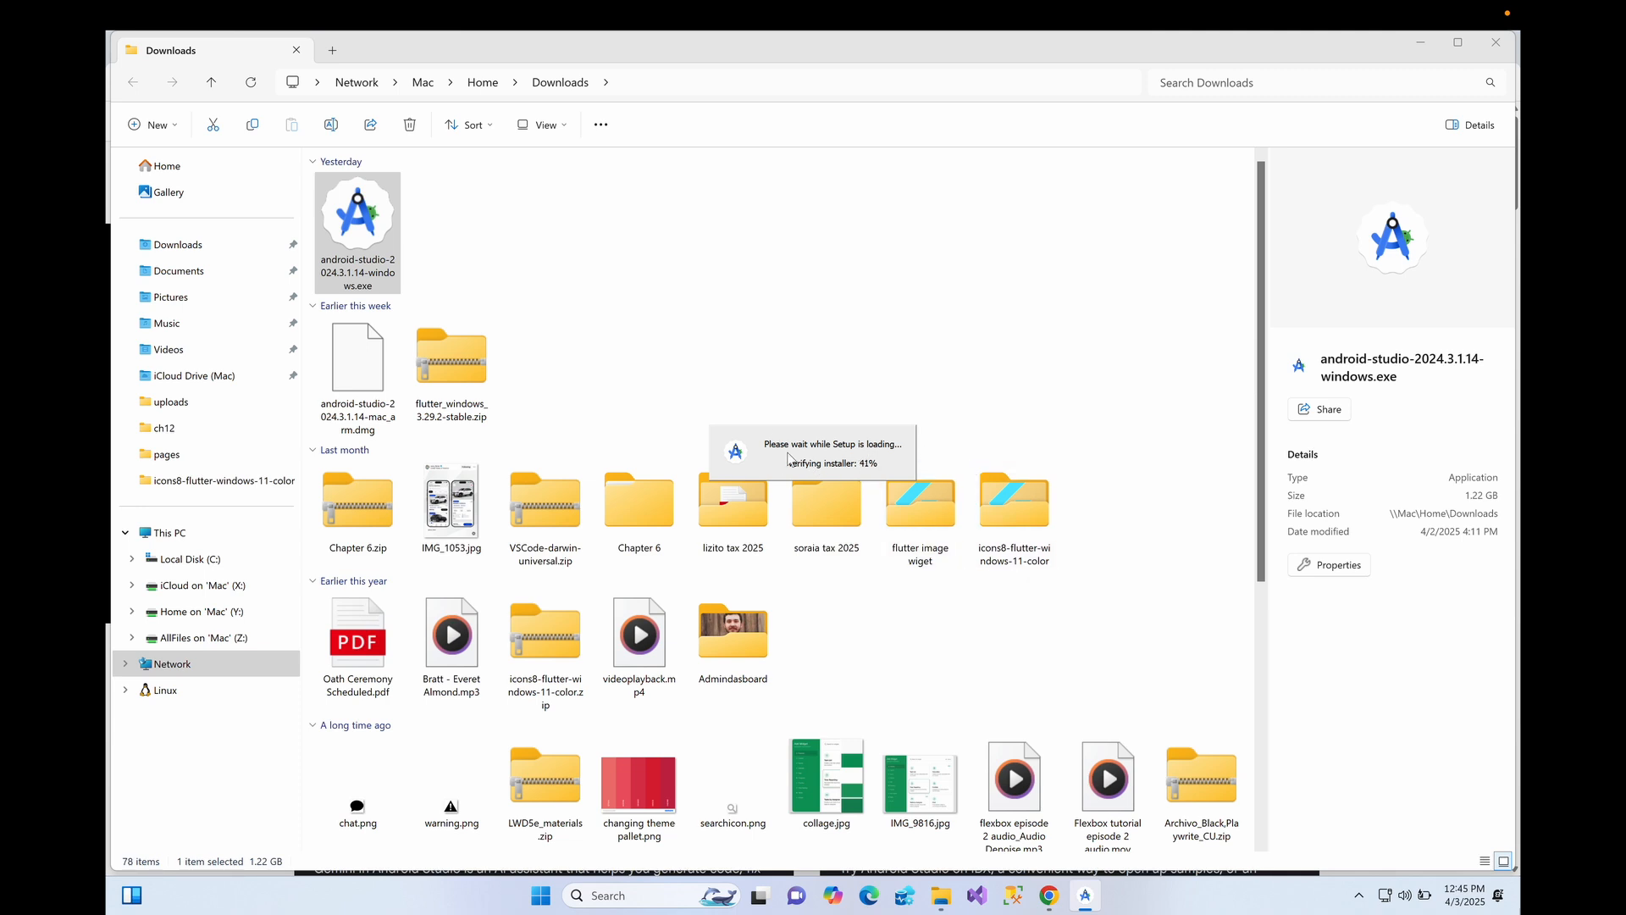
click(1419, 44)
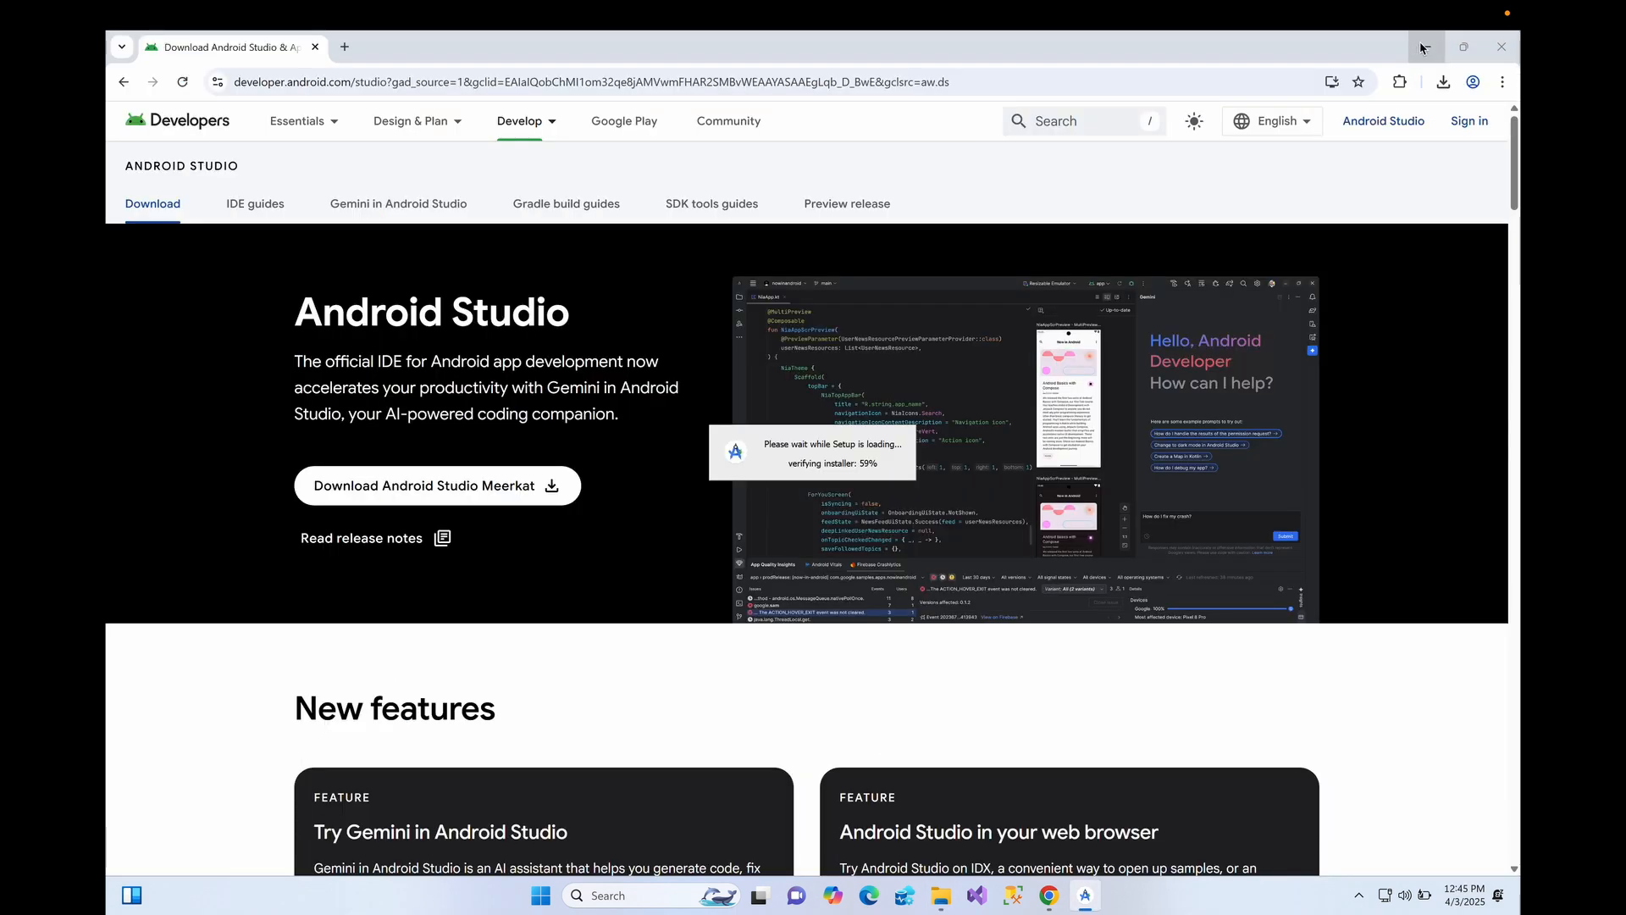
click(1422, 47)
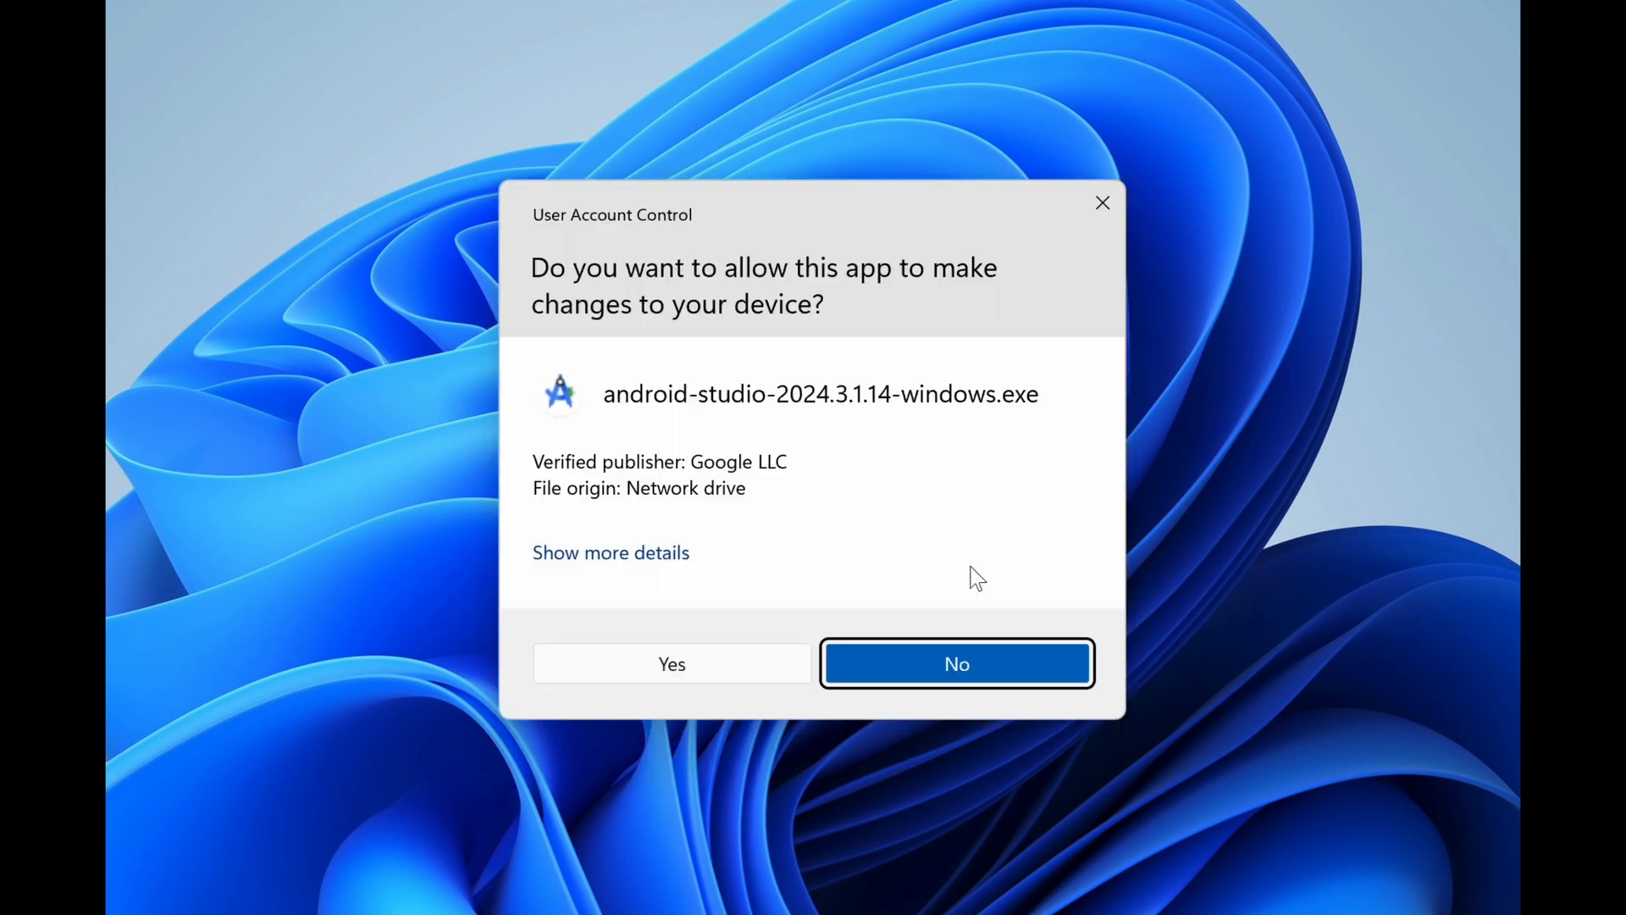
- Allow the installer, keep both components and the default location, and install Android Studio
click(649, 658)
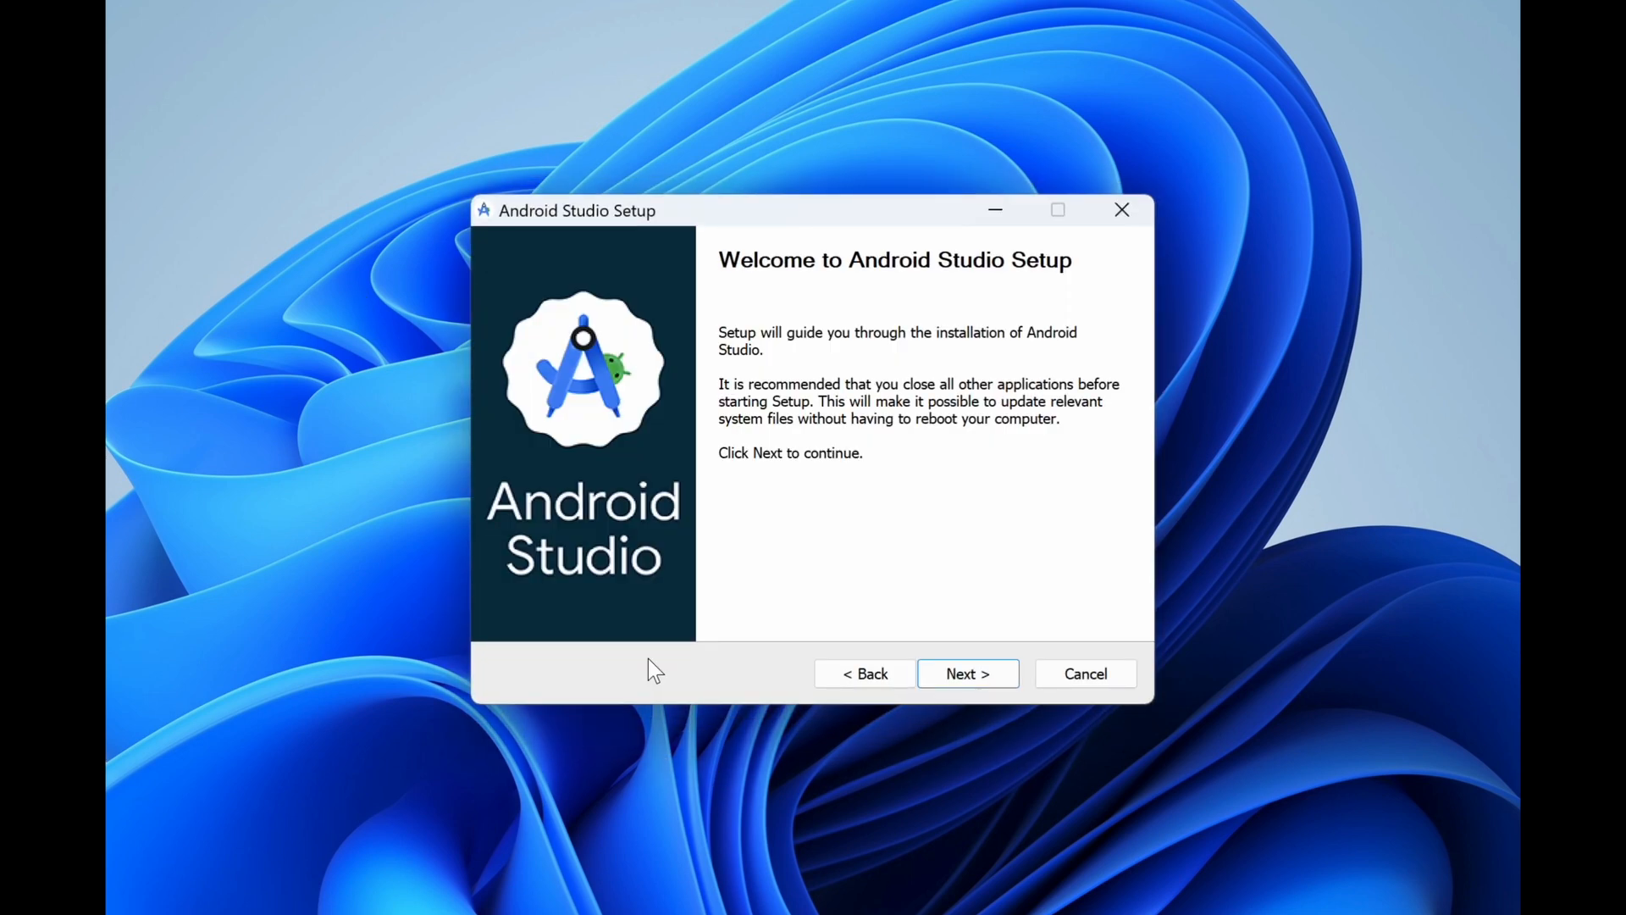
click(968, 674)
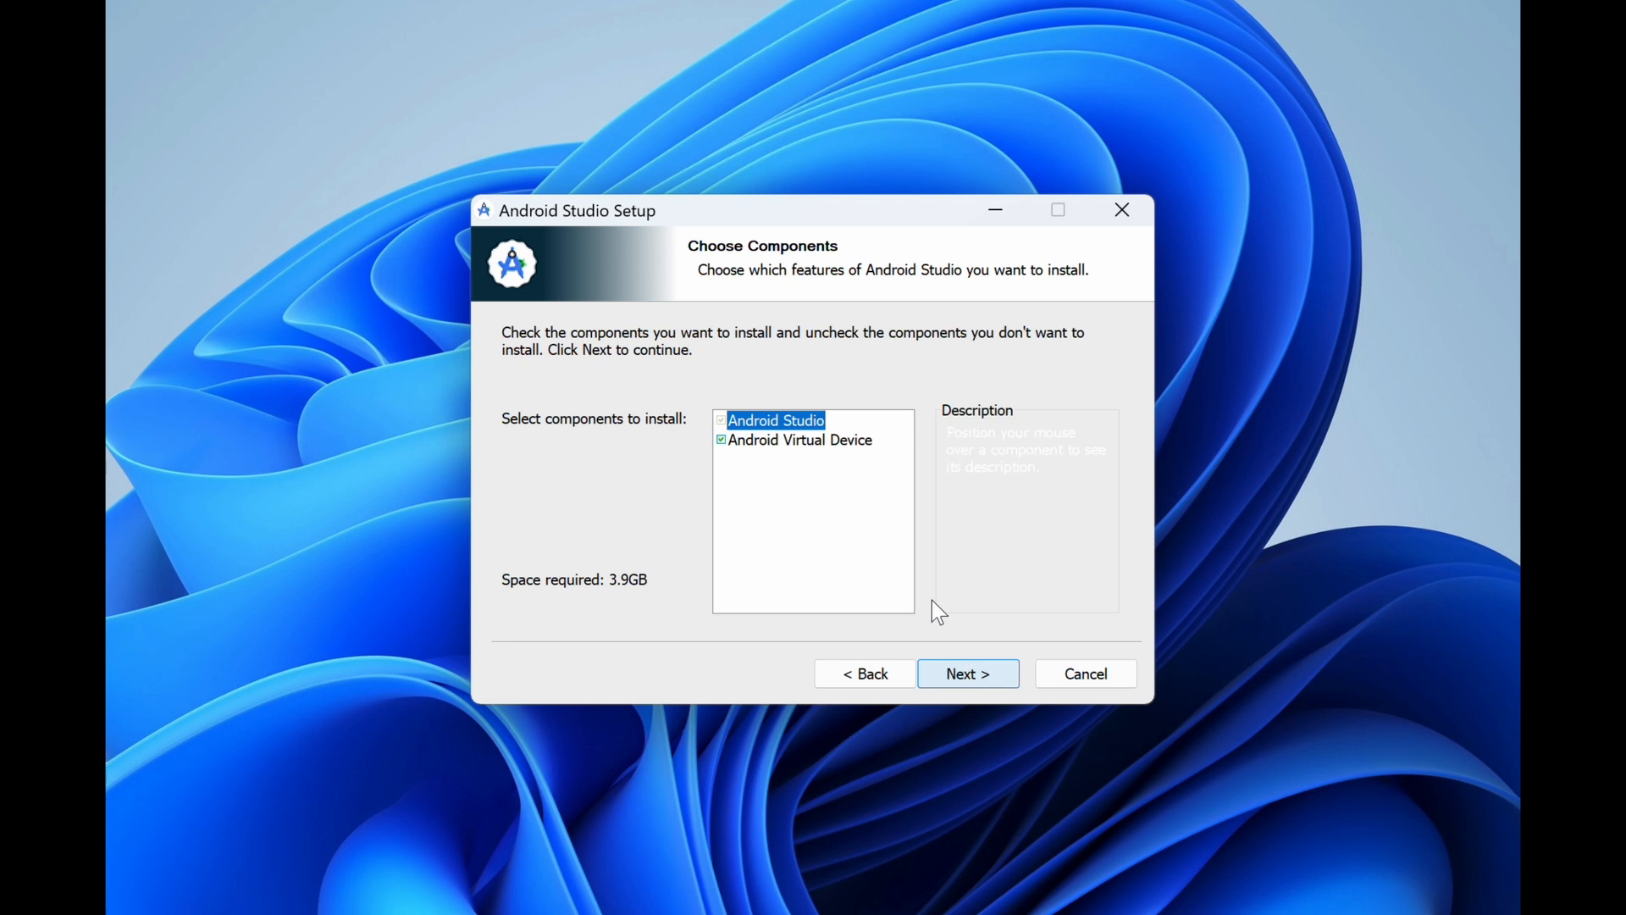
mouse_move(723, 436)
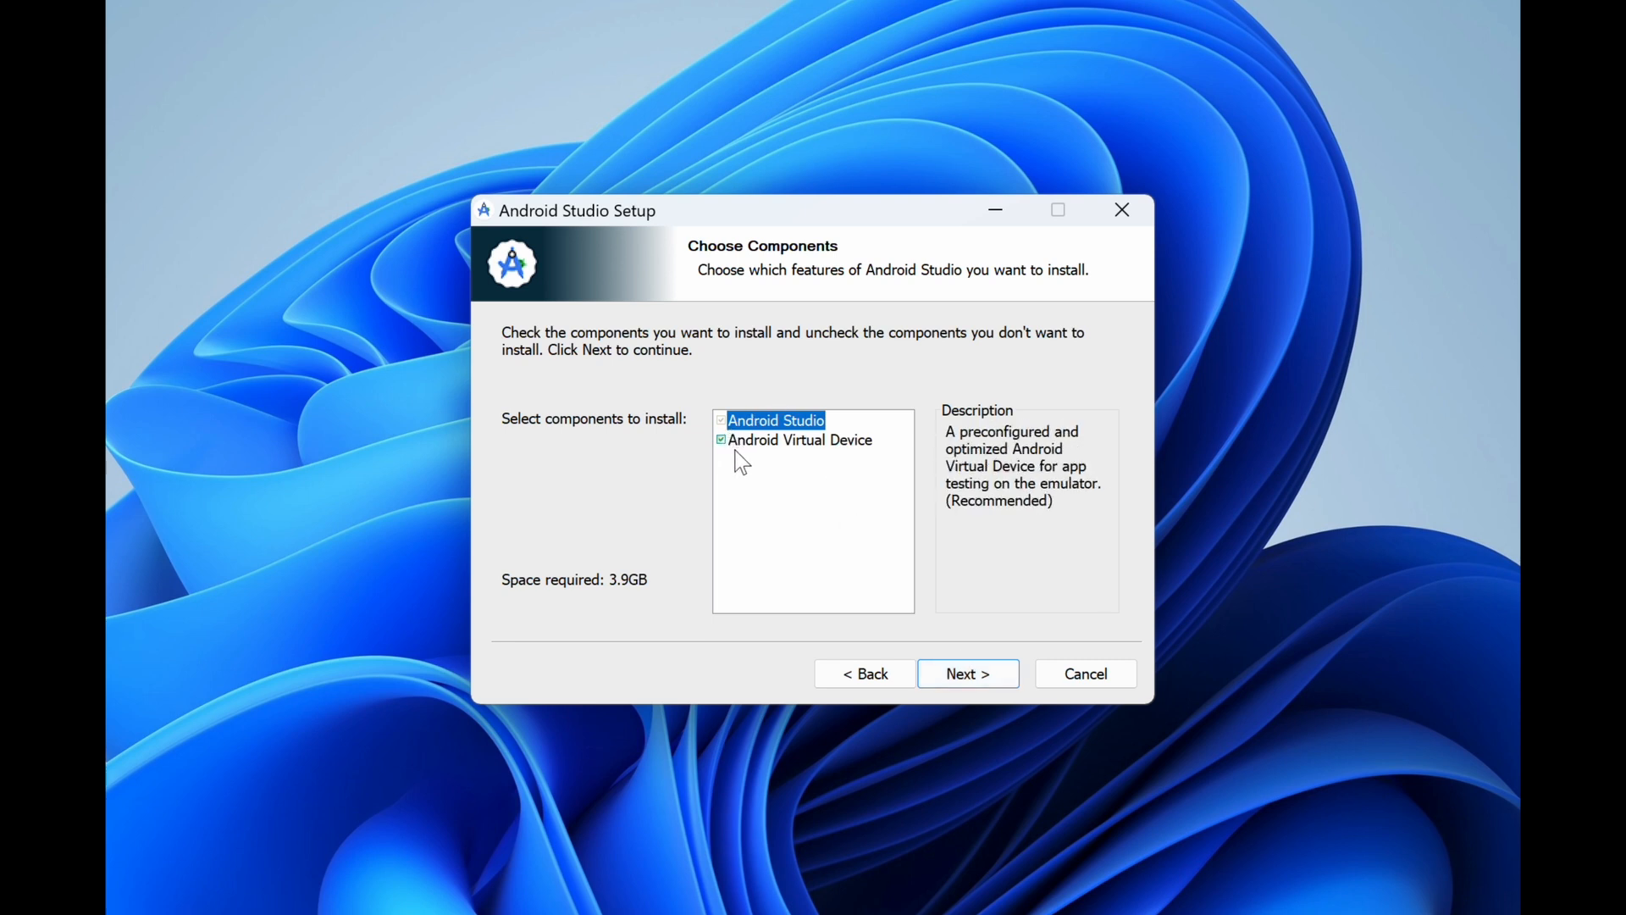
click(965, 688)
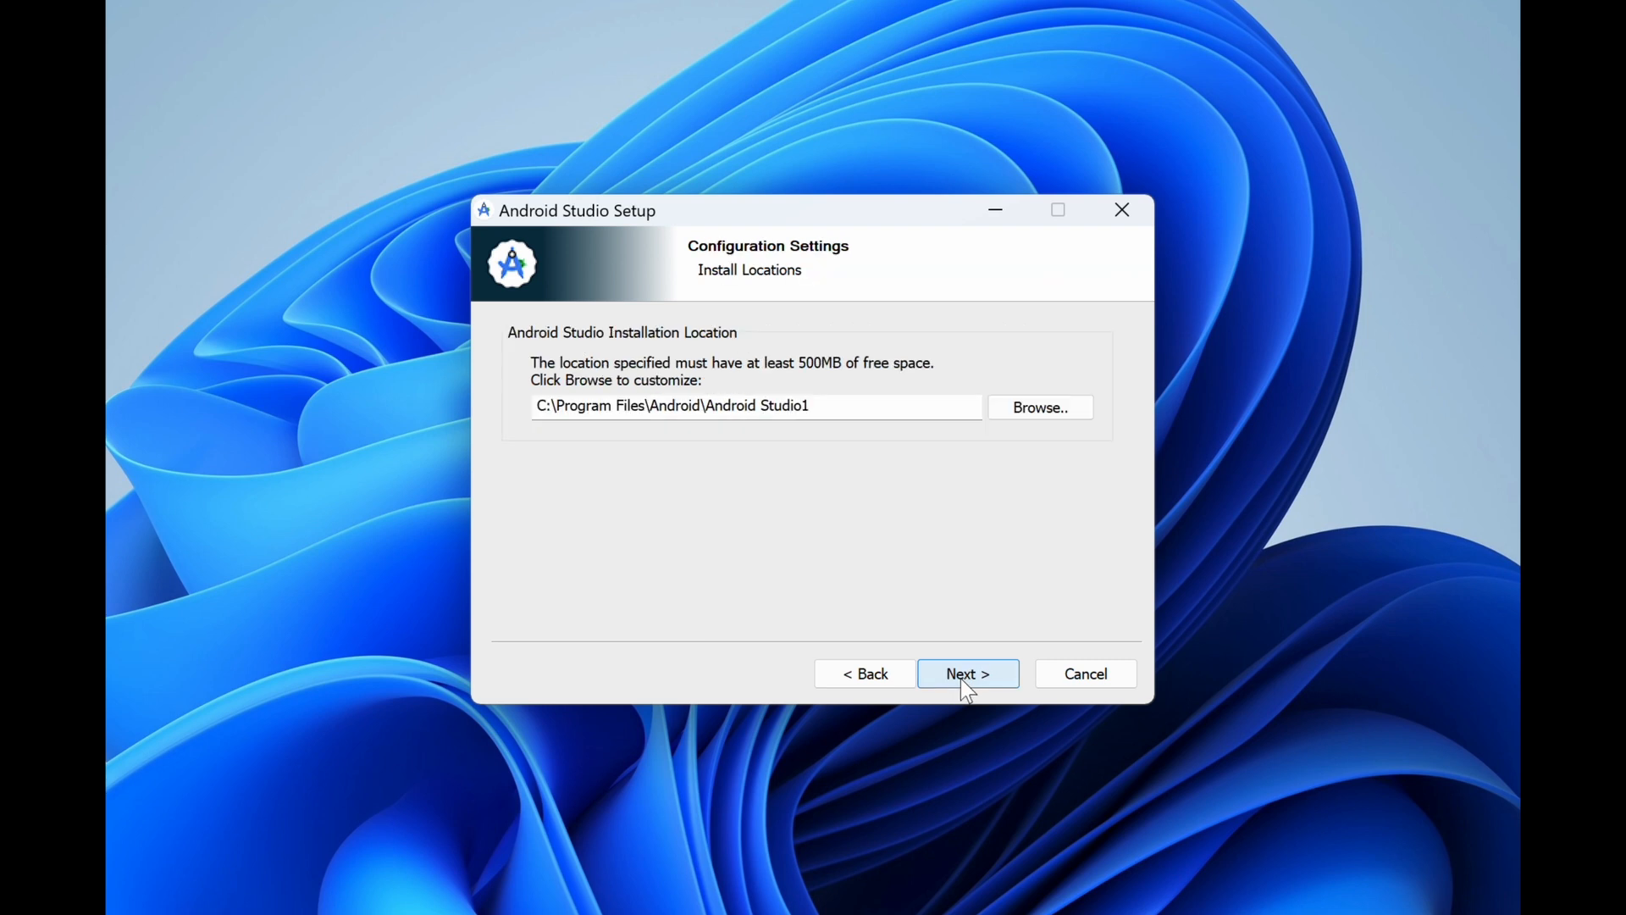
click(961, 679)
click(960, 678)
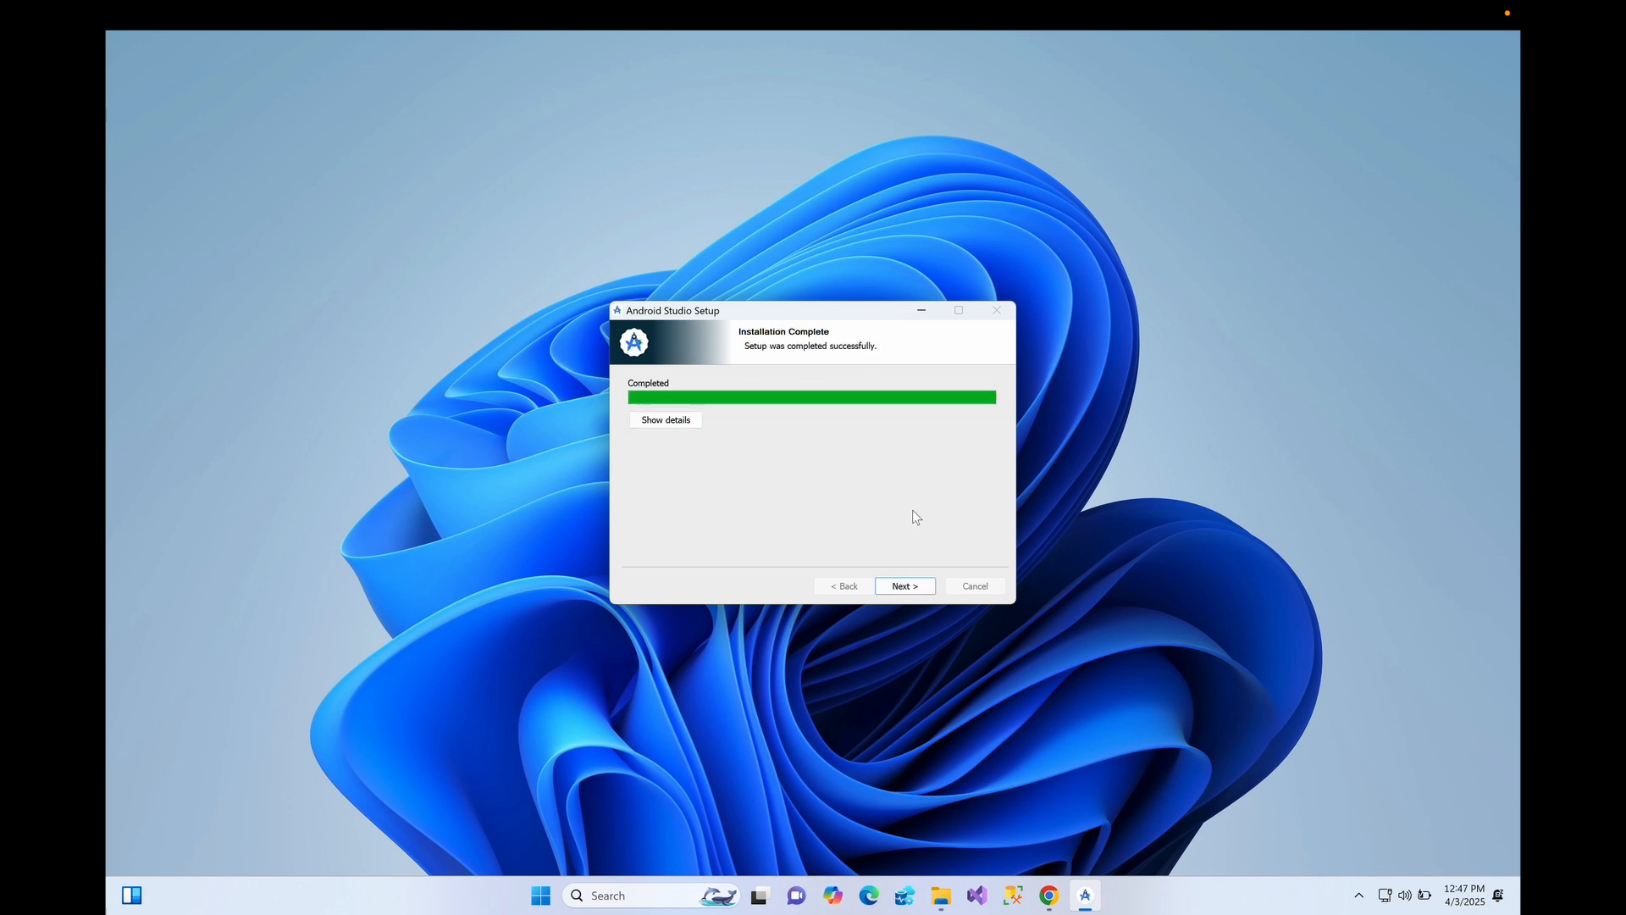
click(924, 594)
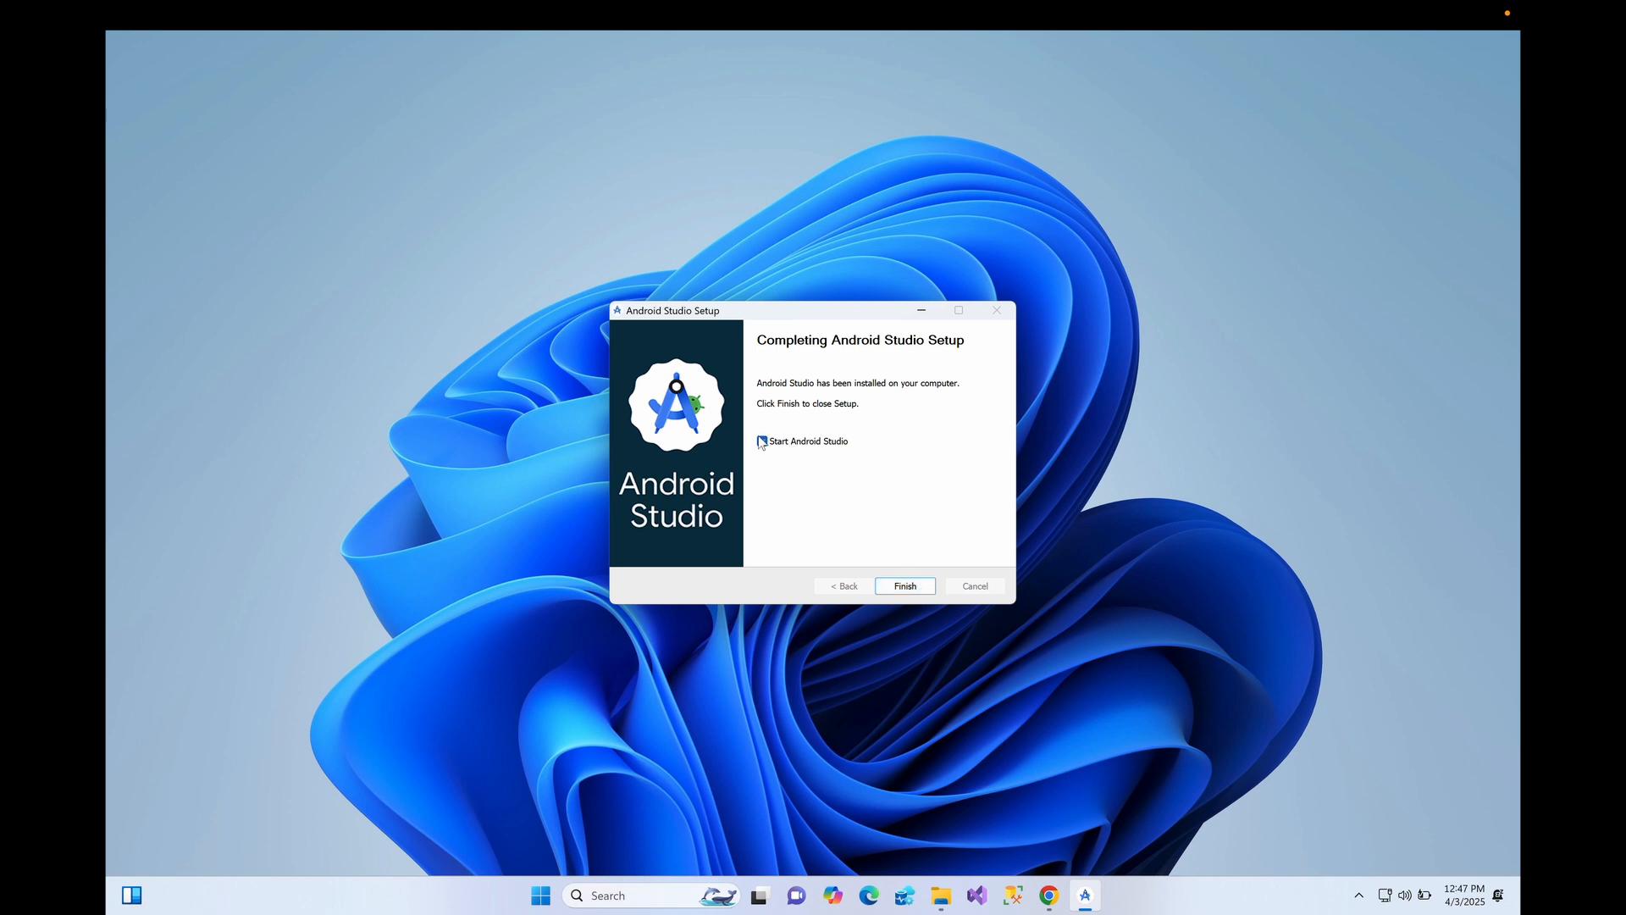
- Launch Android Studio, decline sending usage statistics, and maximize the Welcome window
click(904, 586)
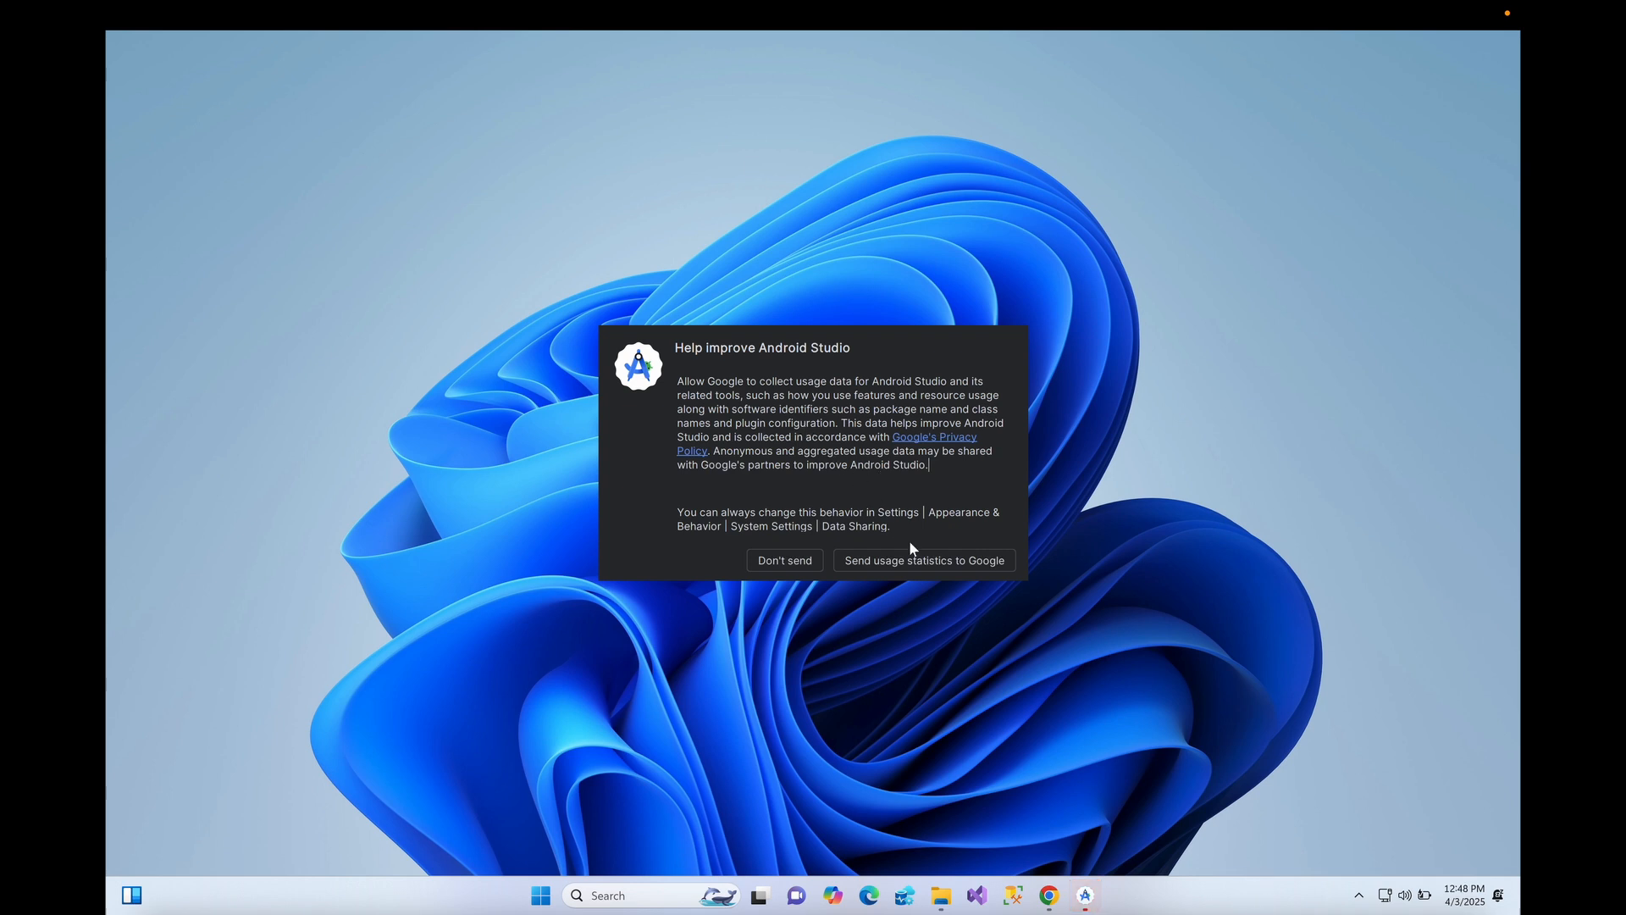
click(776, 562)
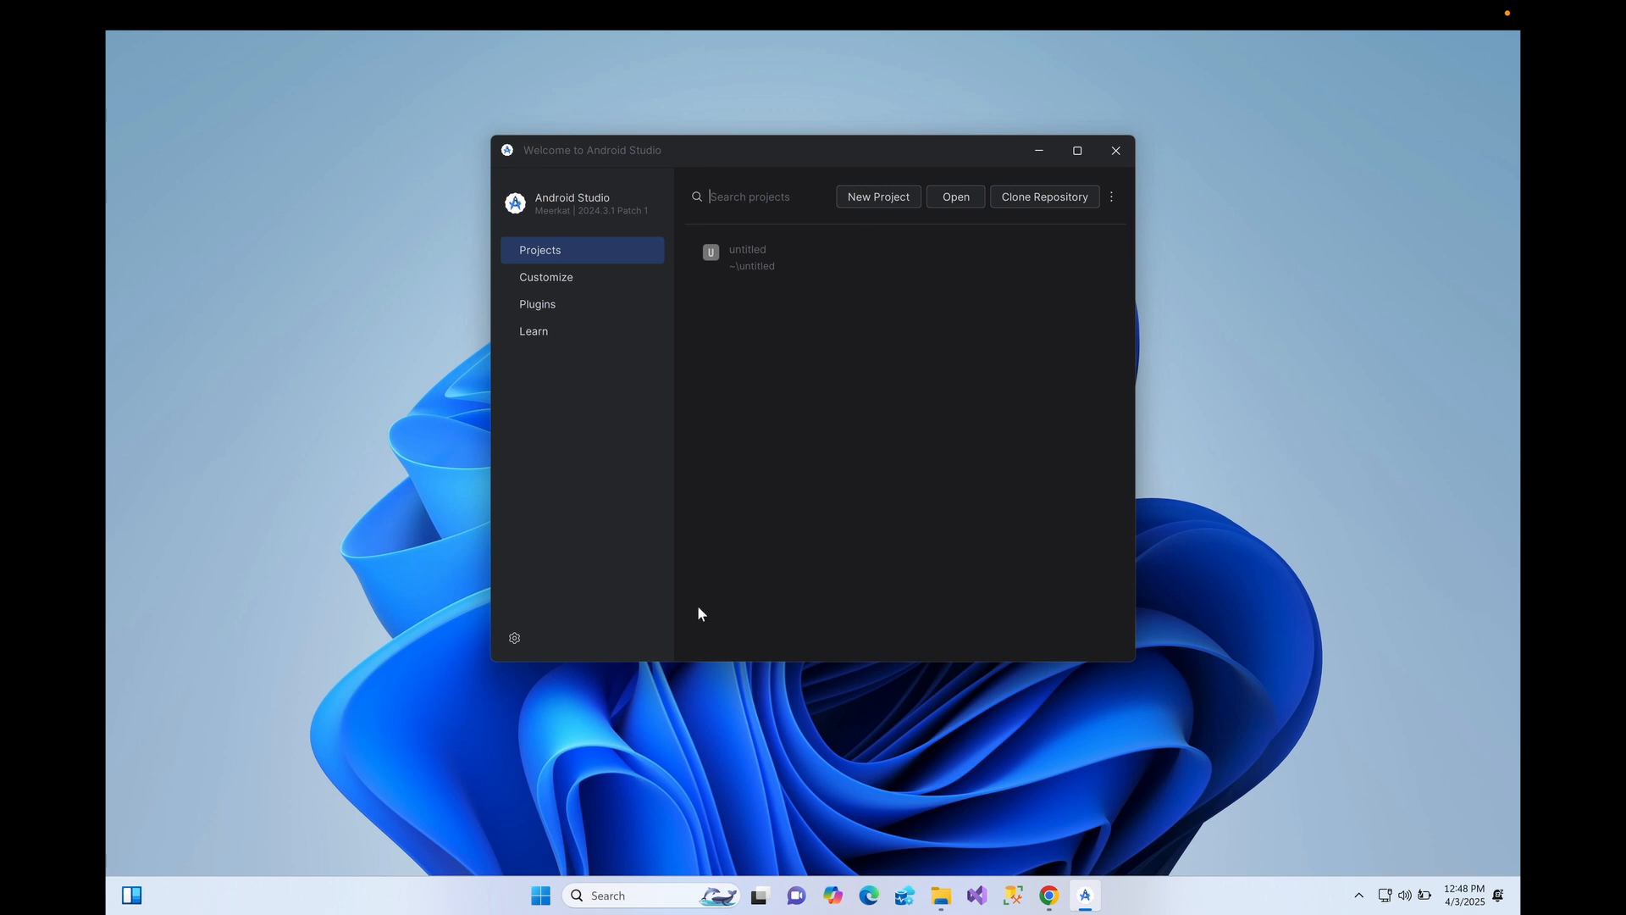
click(1079, 151)
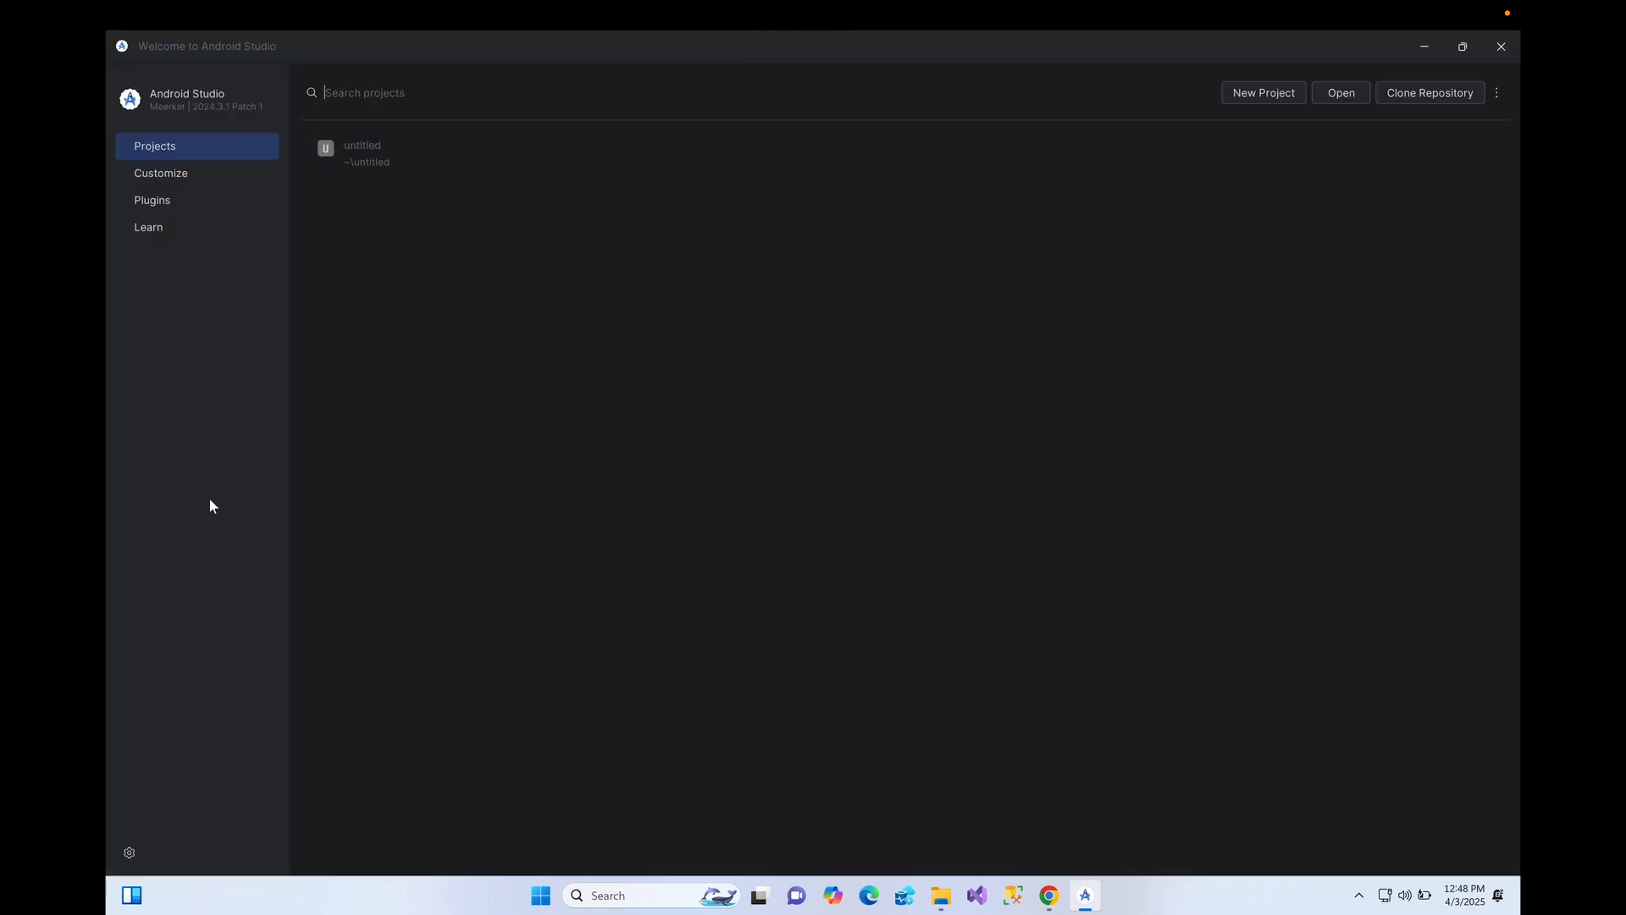
- Install the Flutter plugin from the Plugins Marketplace
click(156, 208)
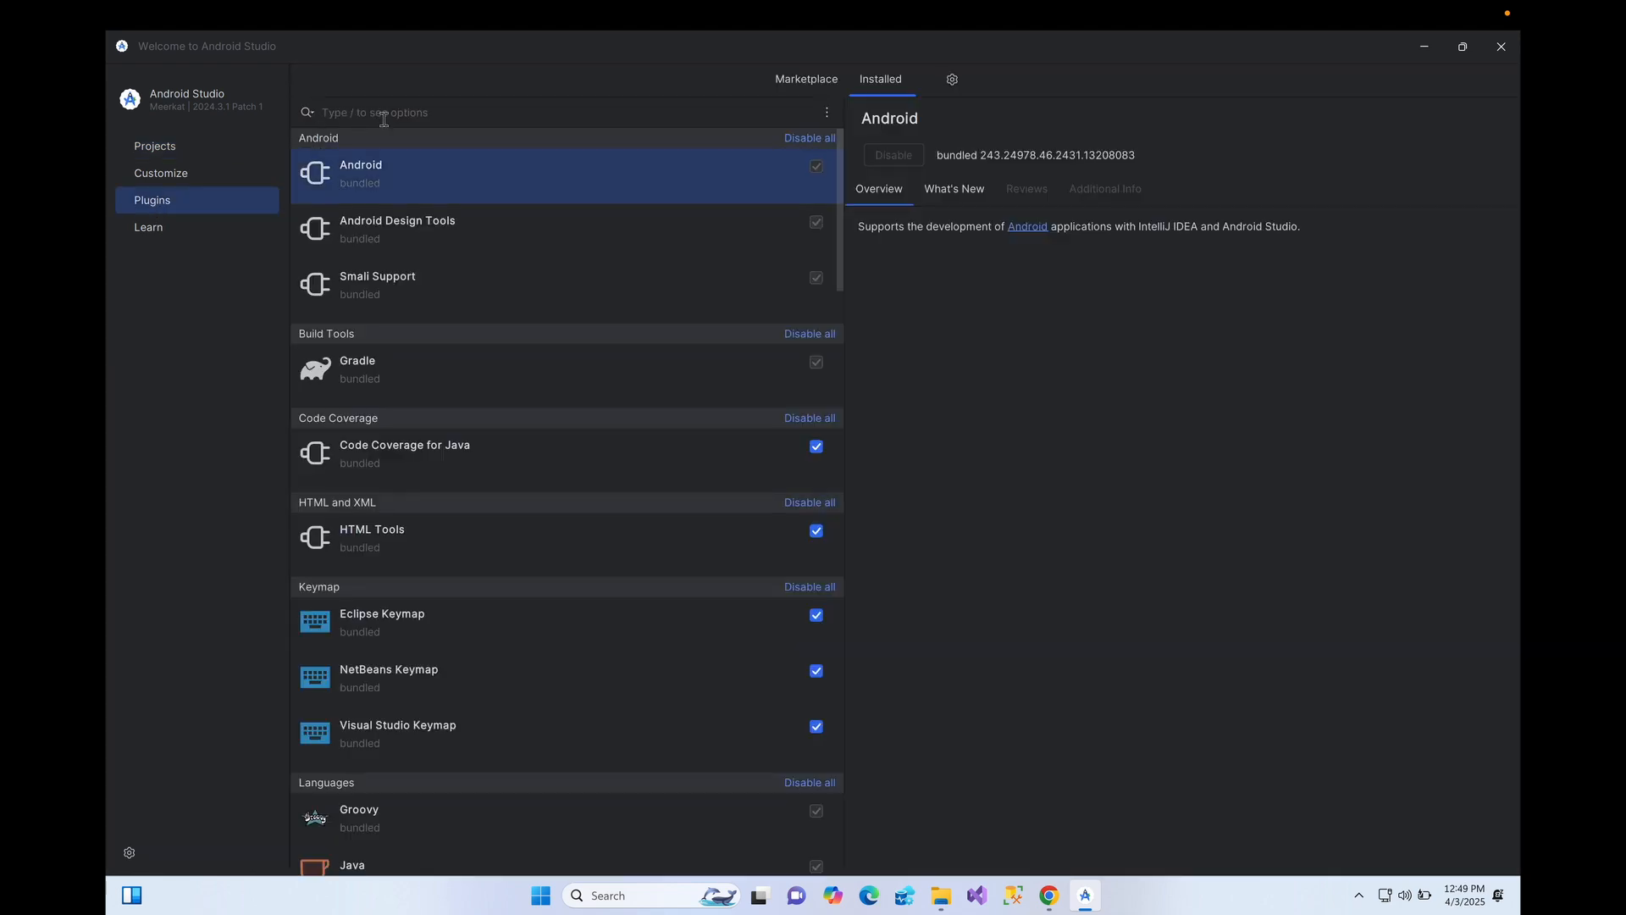
text(flutter)
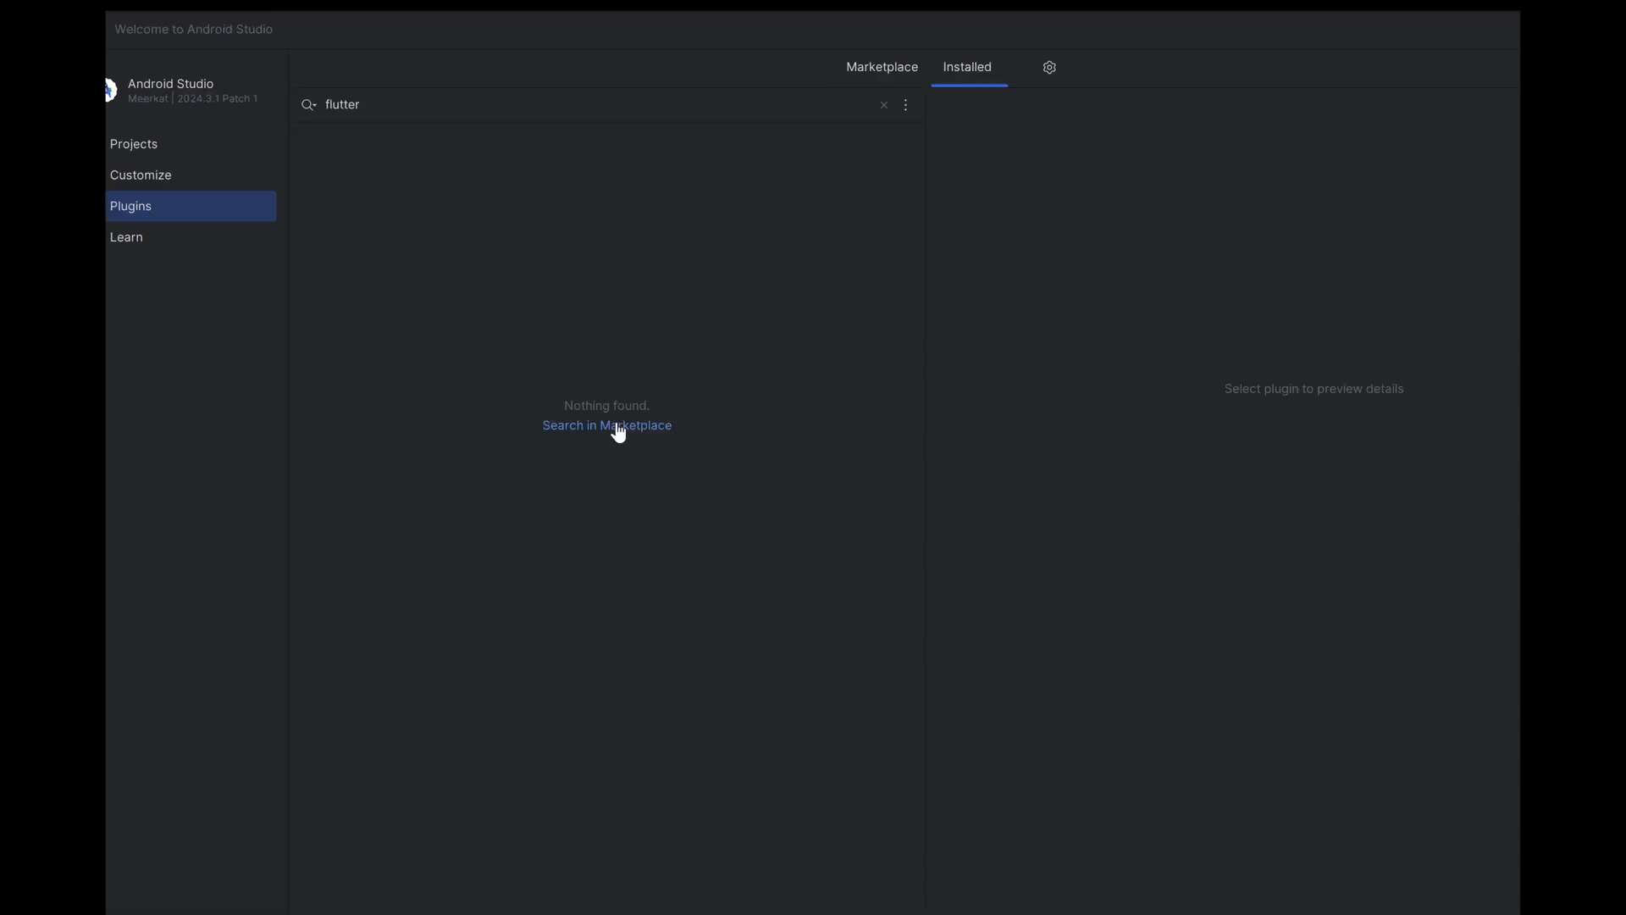
click(577, 397)
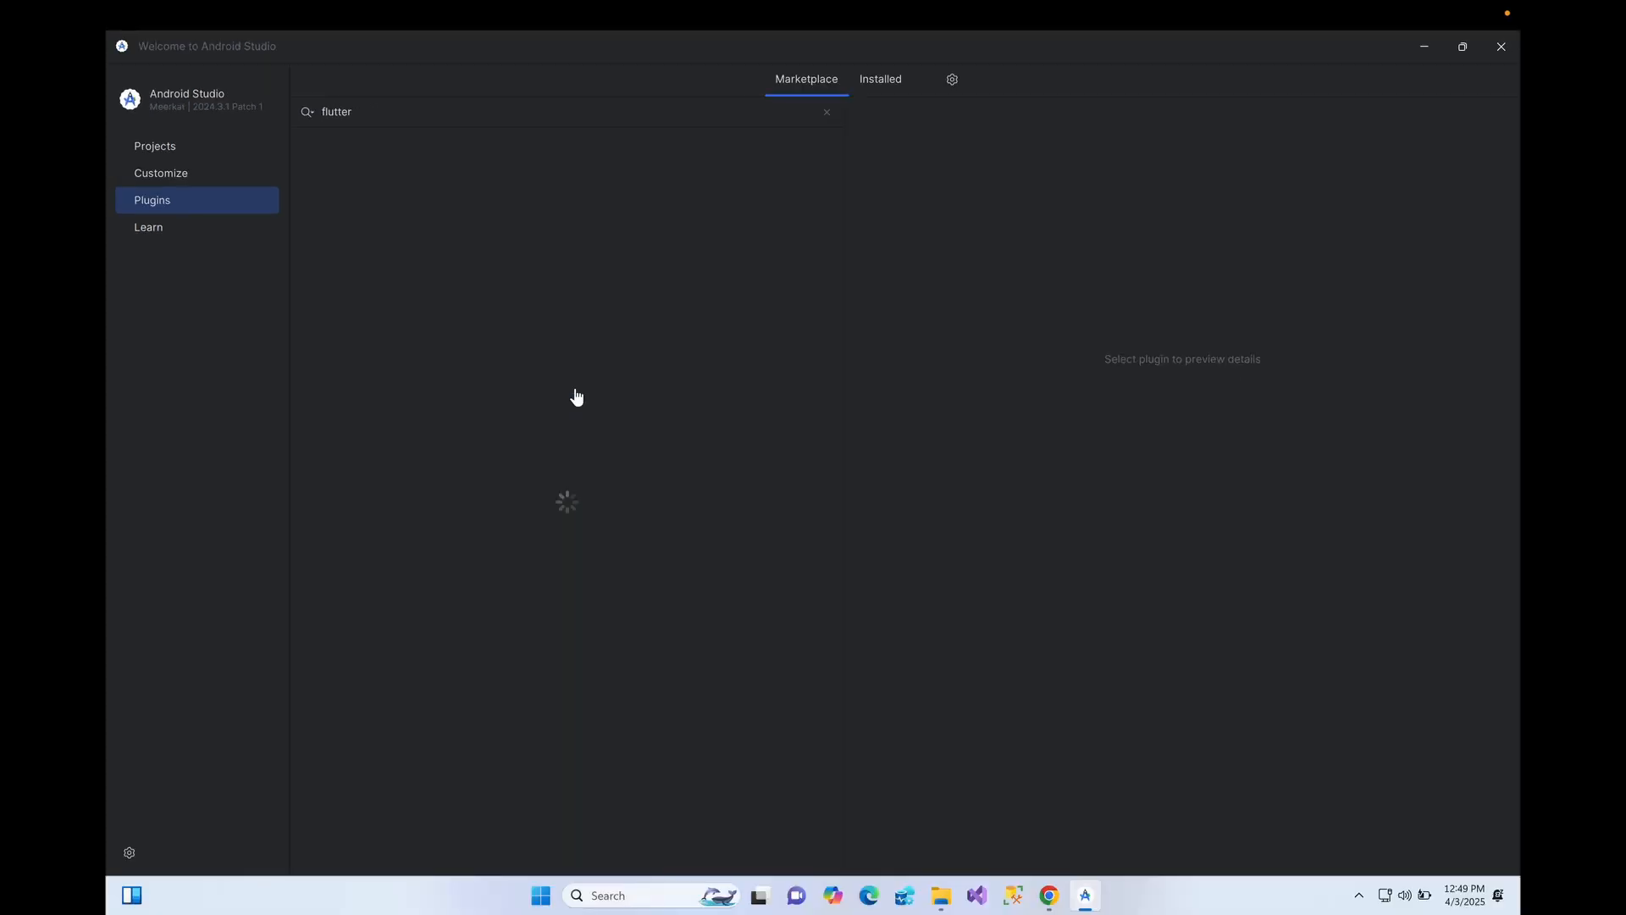
click(330, 184)
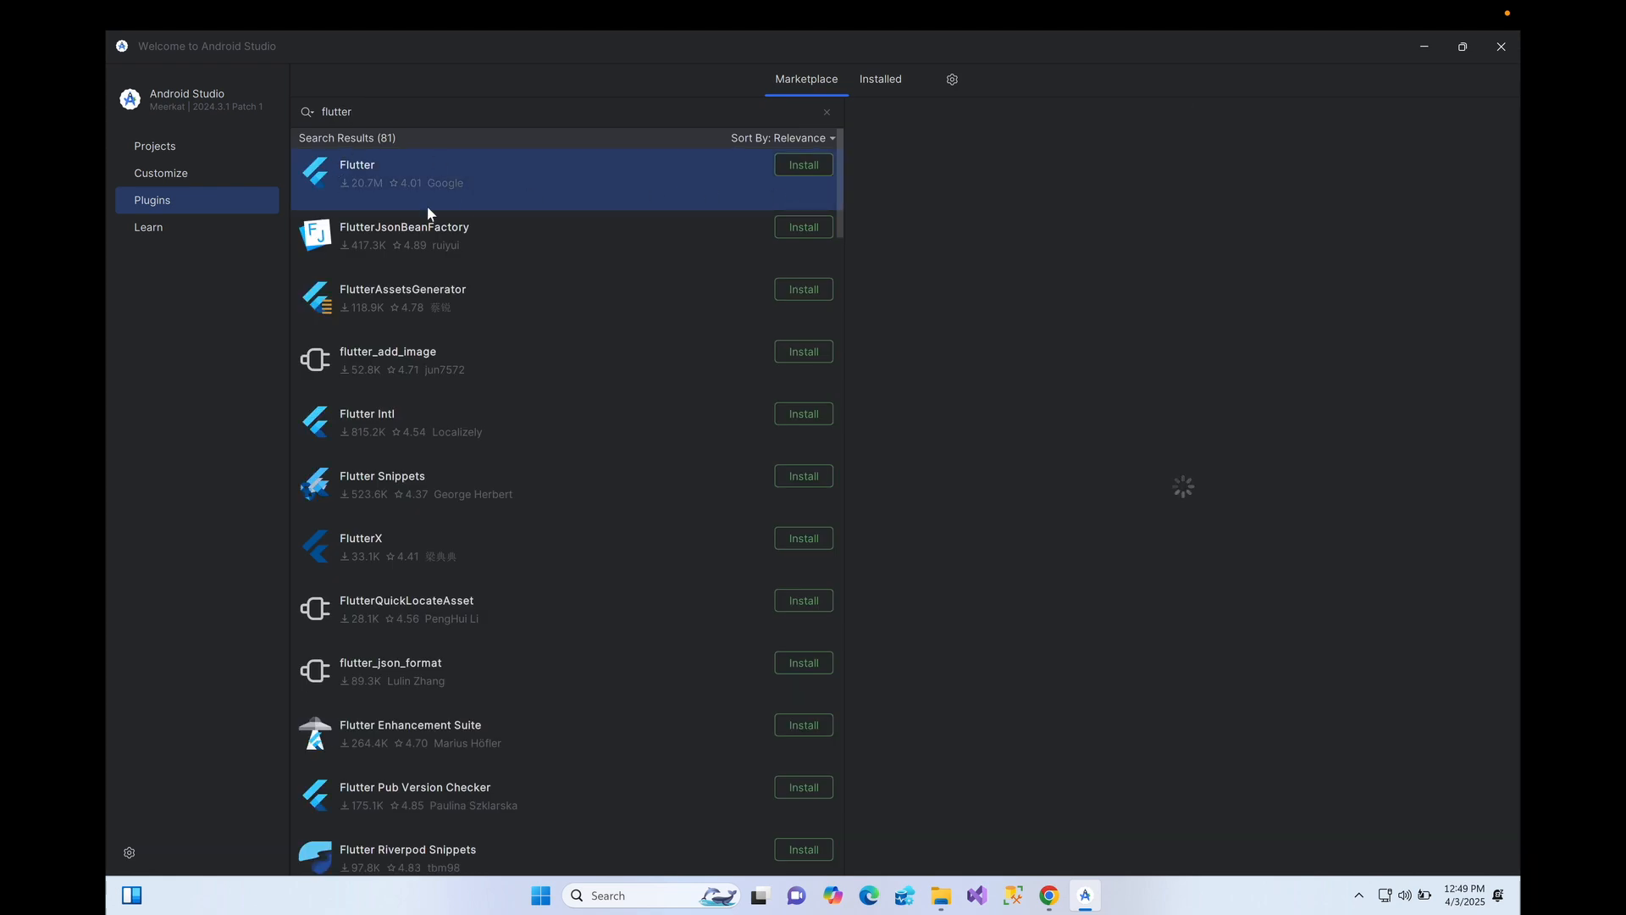
click(801, 165)
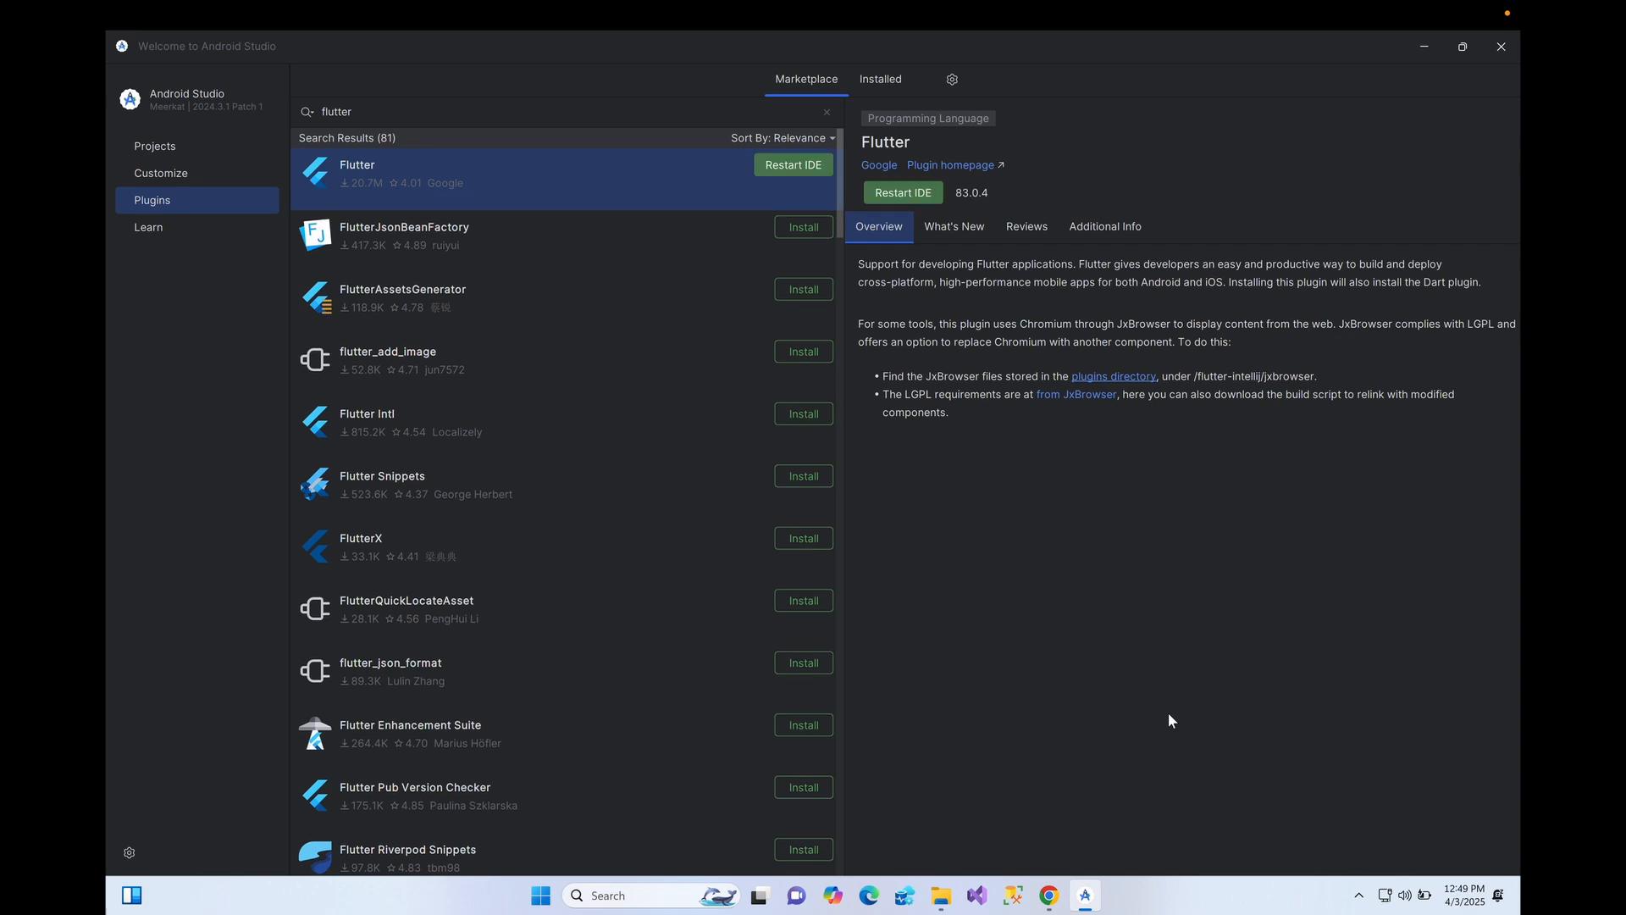
- Install the Dart plugin and restart the IDE to finish installation
click(476, 102)
text(dart)
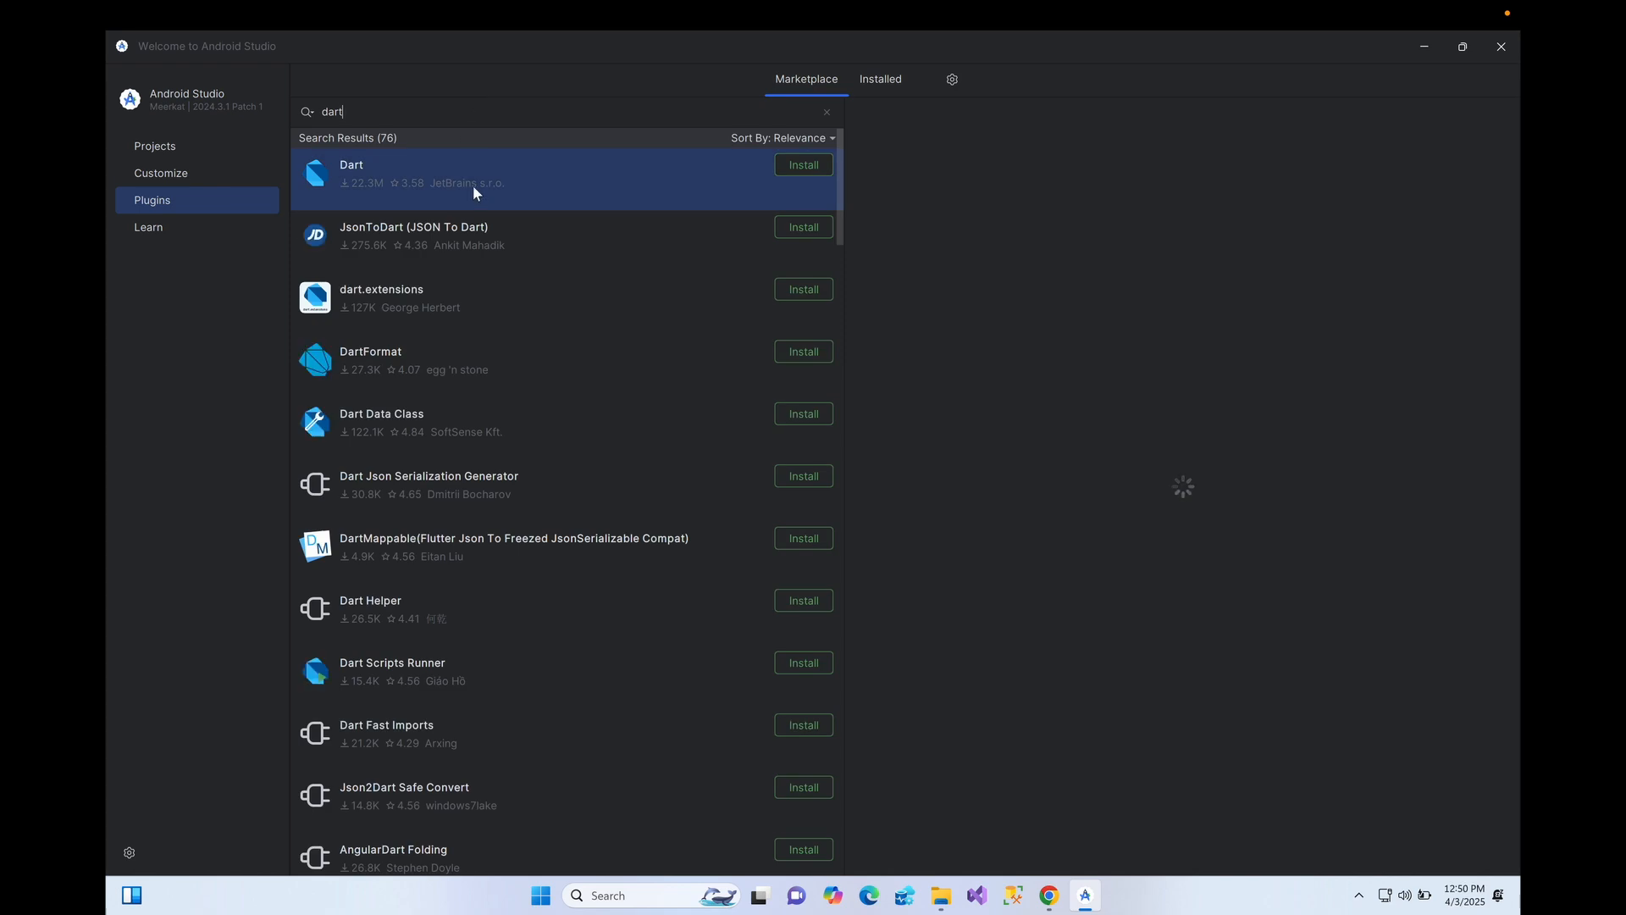
click(805, 167)
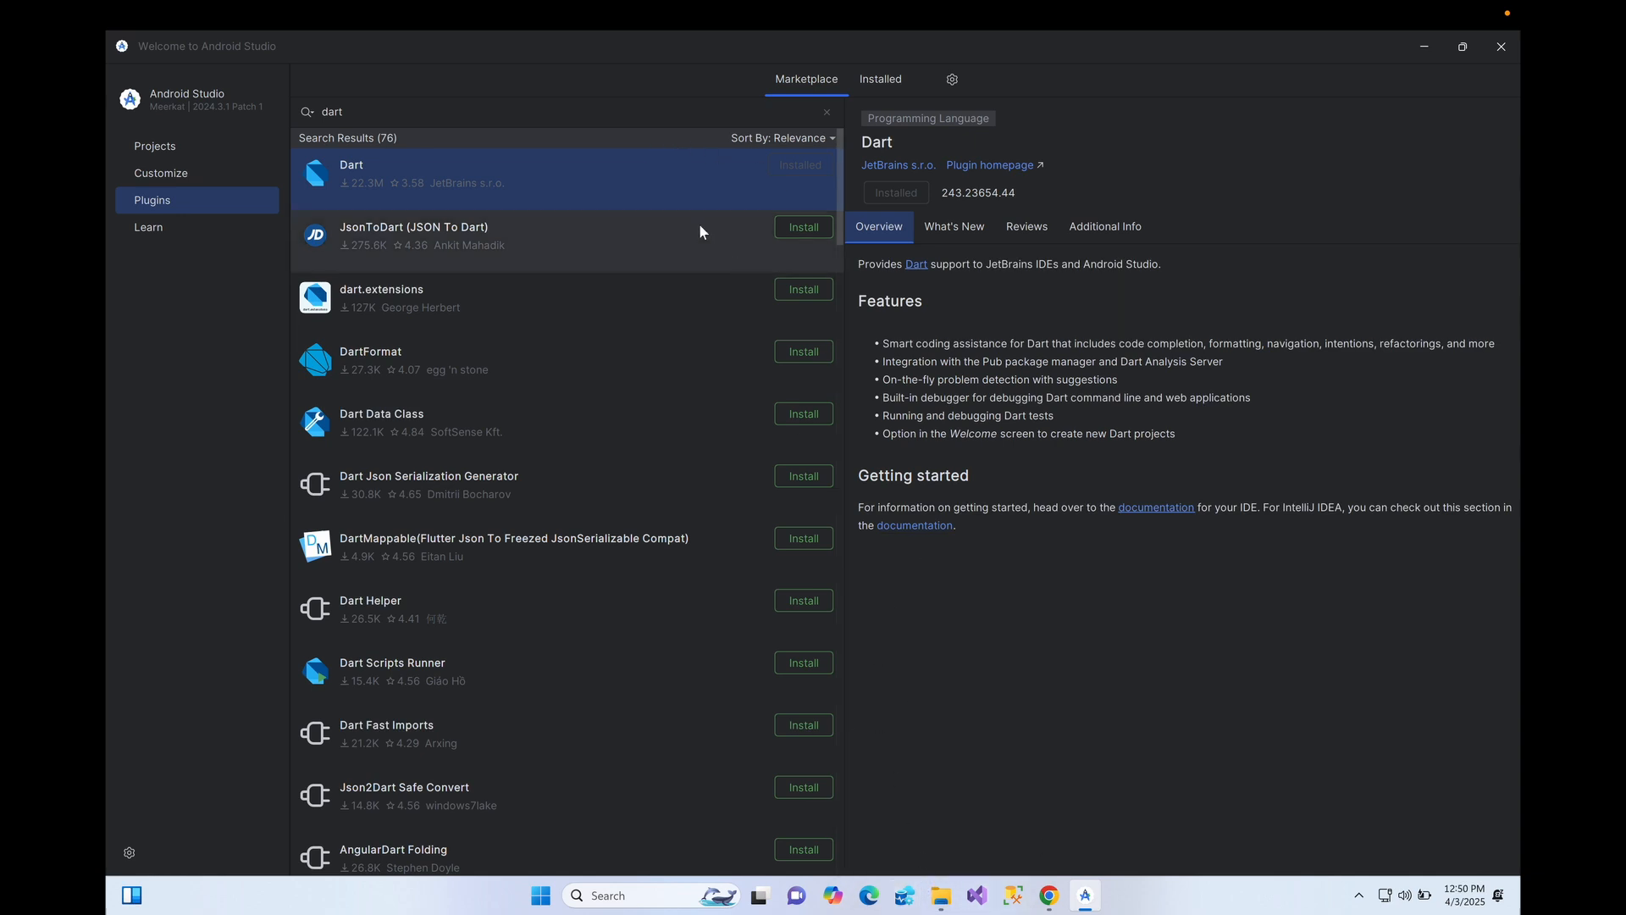
click(435, 110)
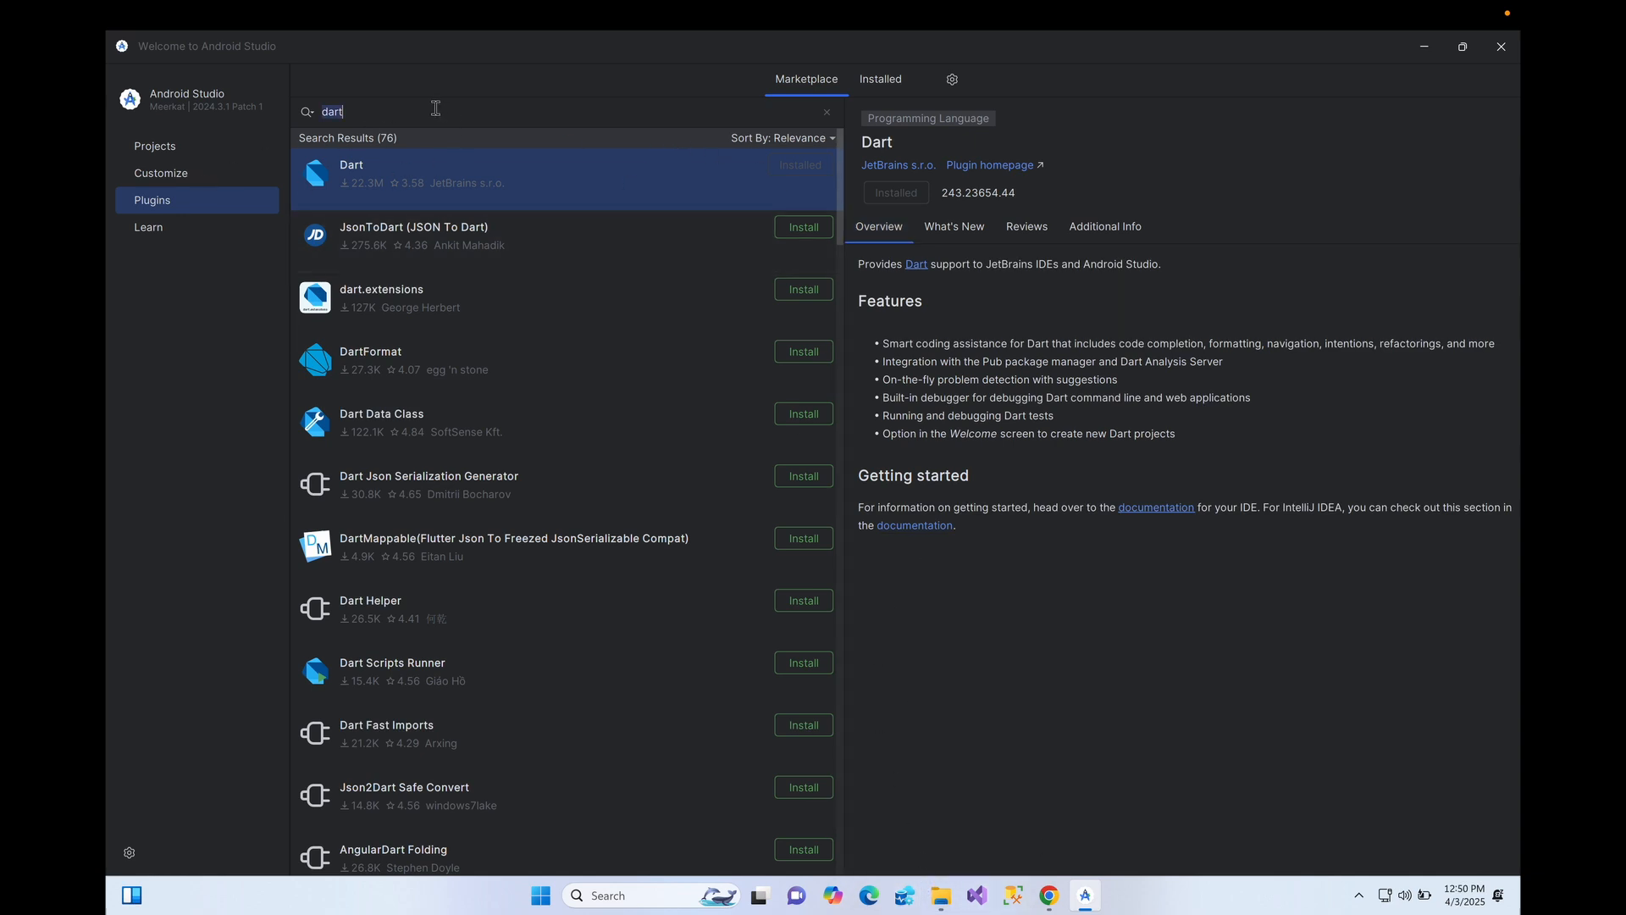
key(BackSpace)
text(f)
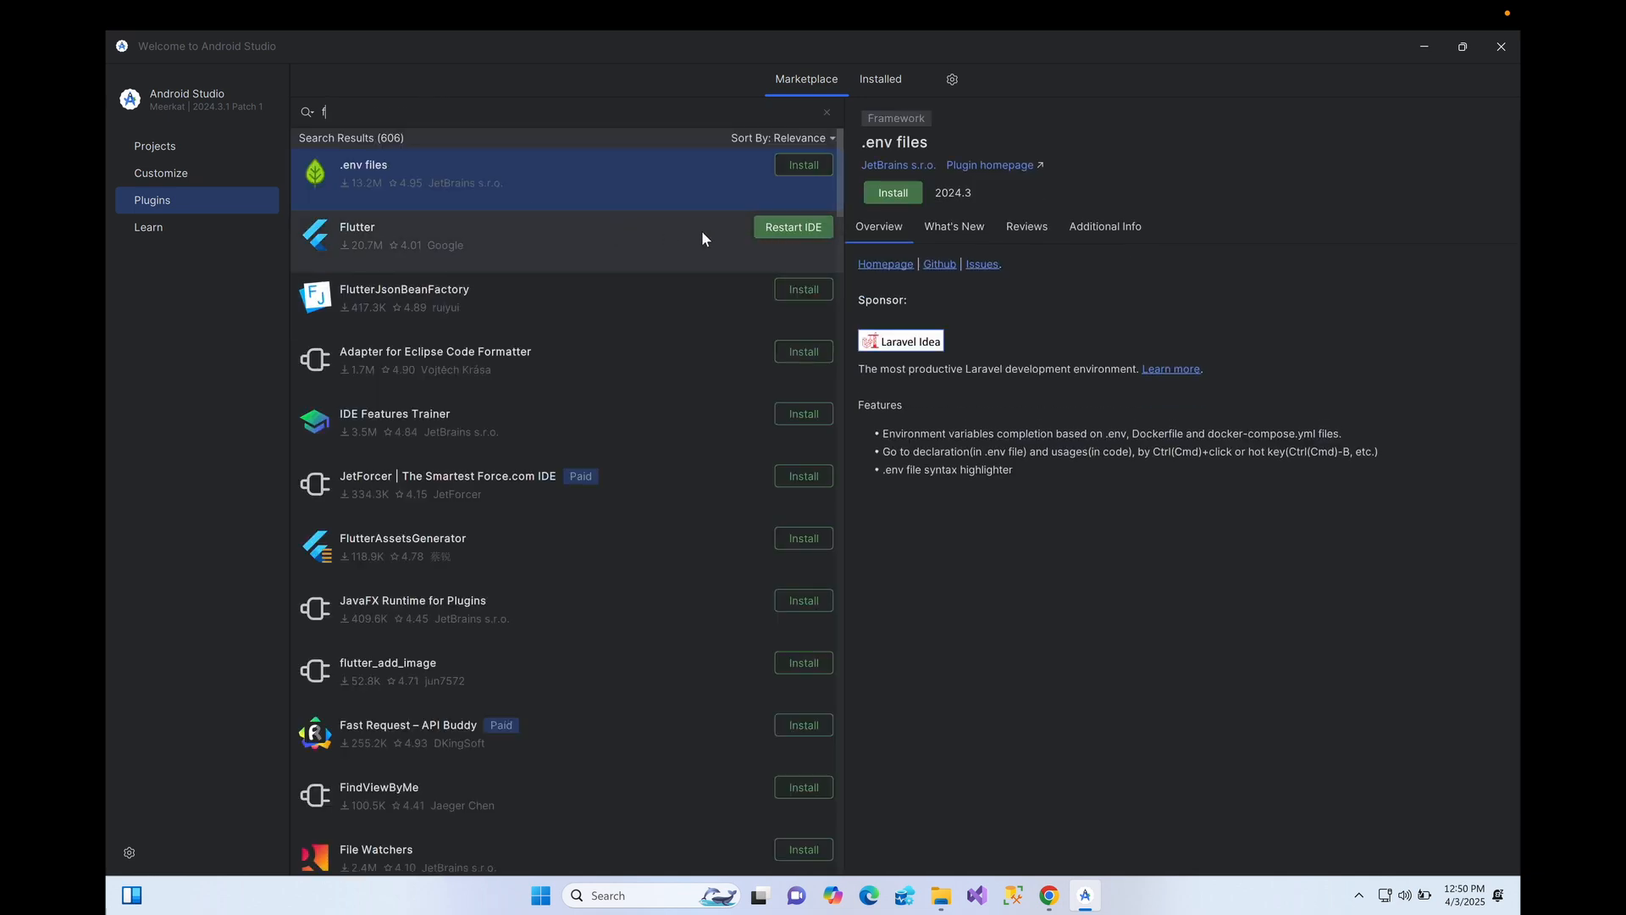
click(786, 231)
click(843, 491)
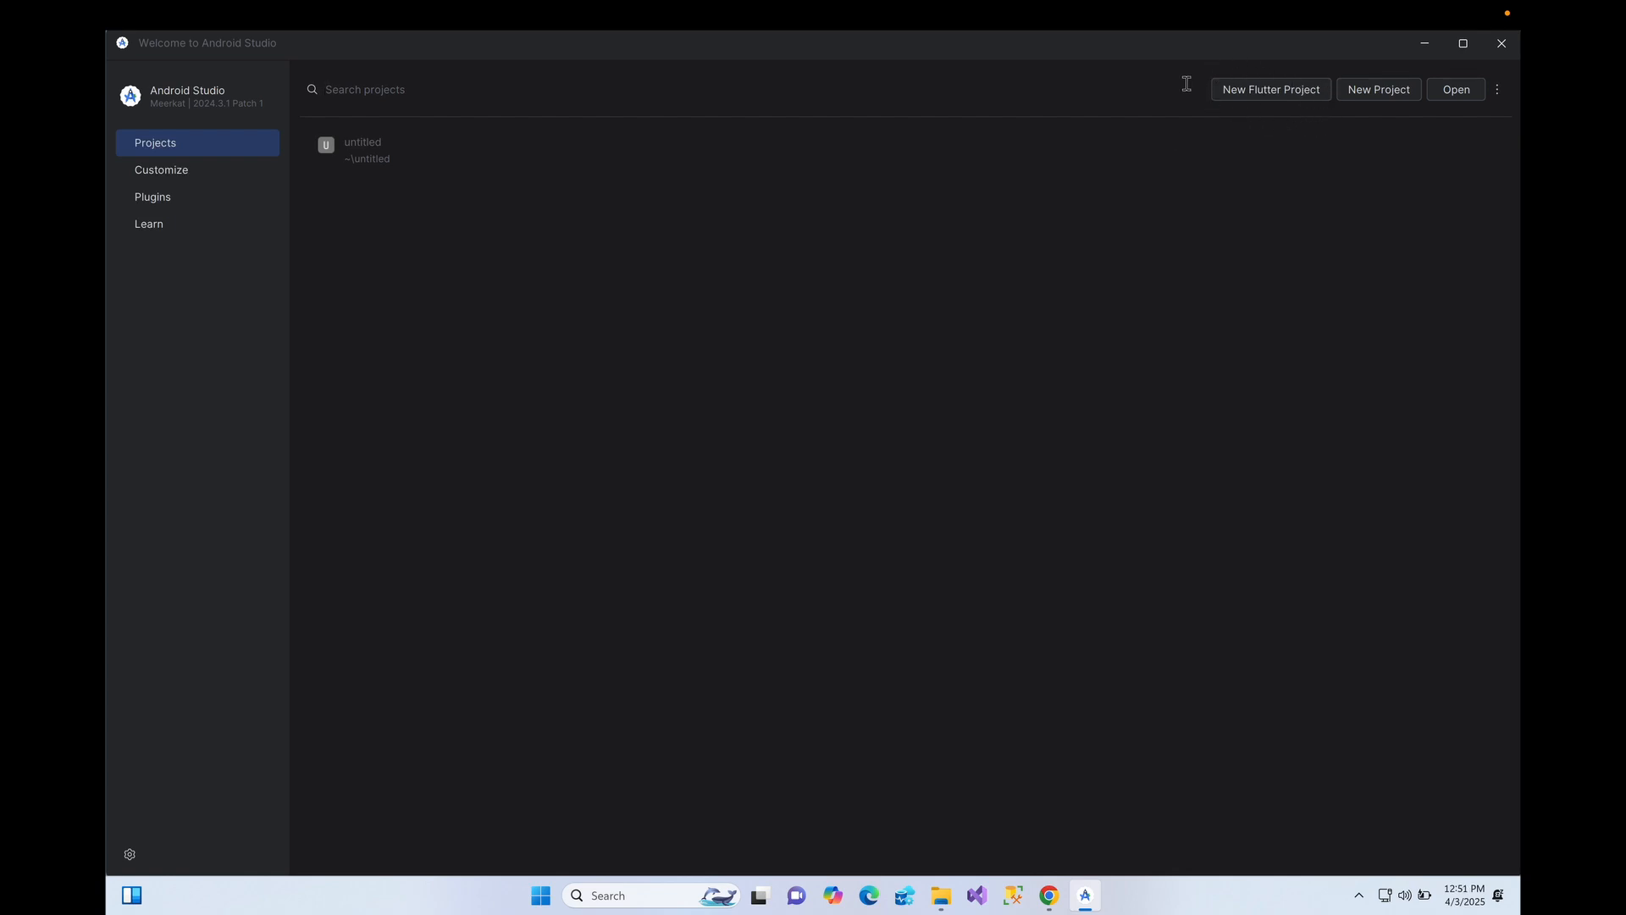
- Start a new Flutter project named first_flutter_project
click(1251, 93)
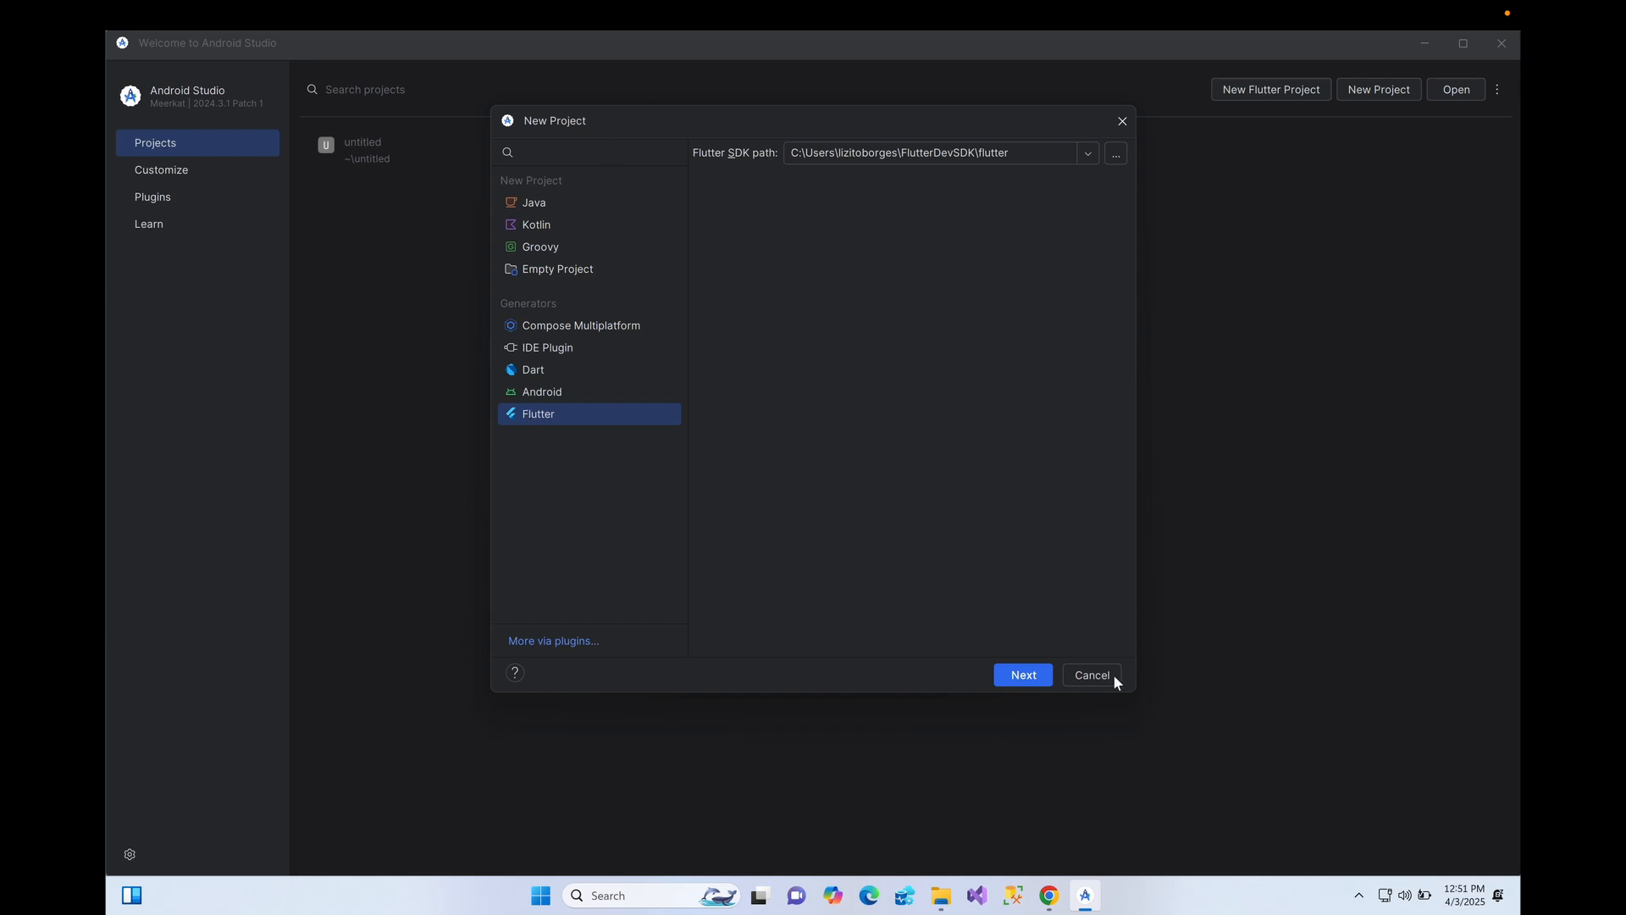
click(1044, 684)
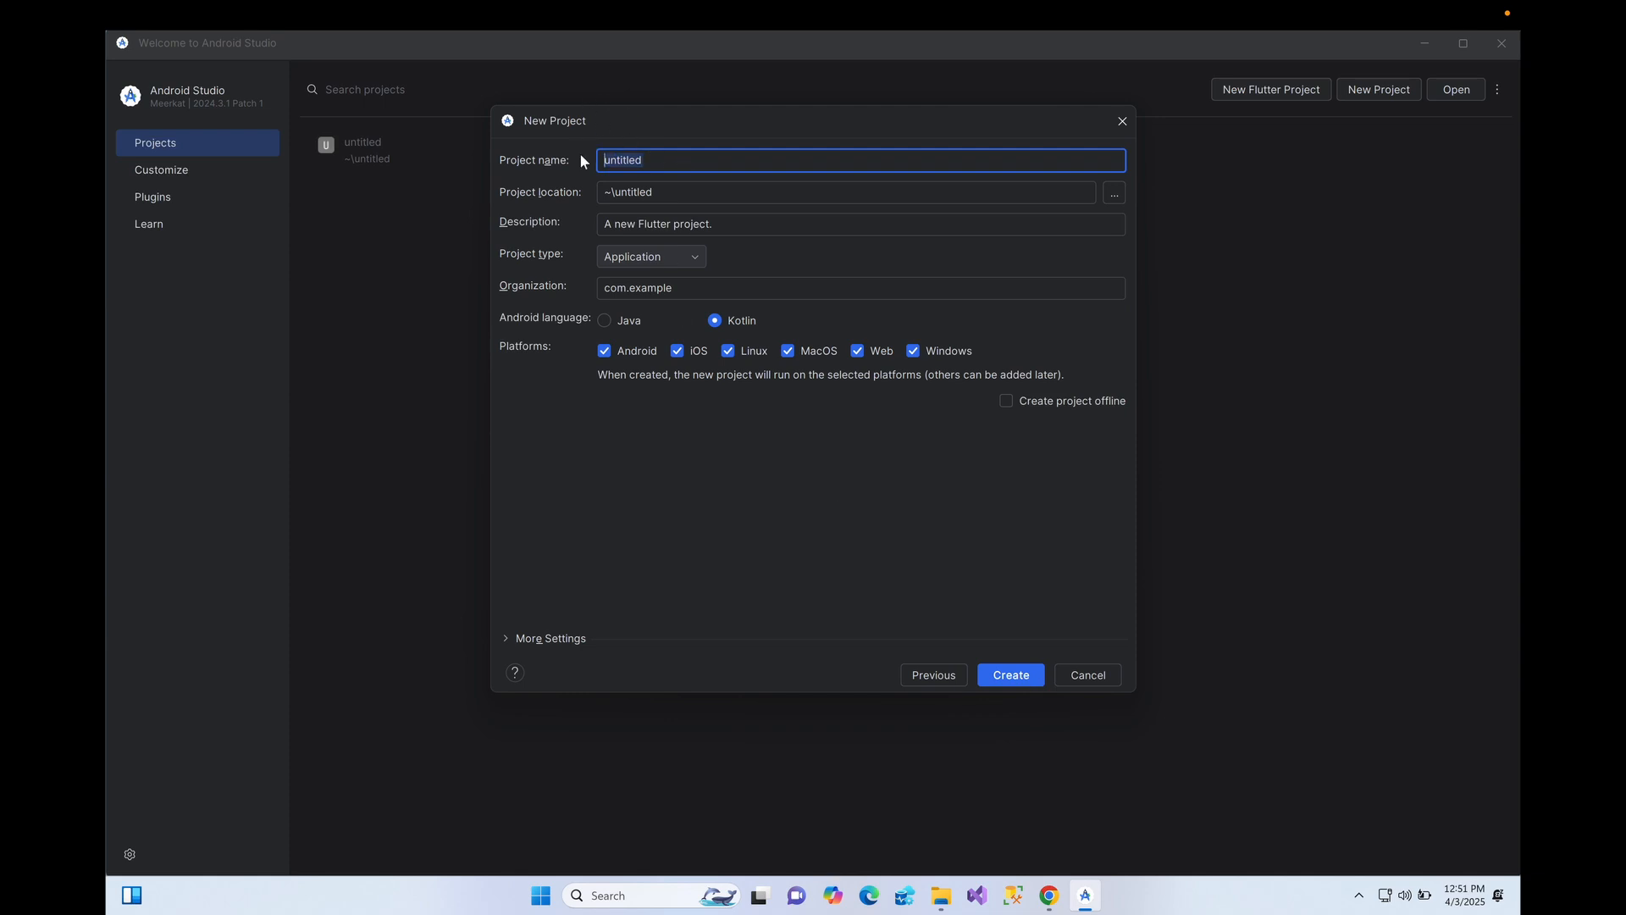
text(first_f)
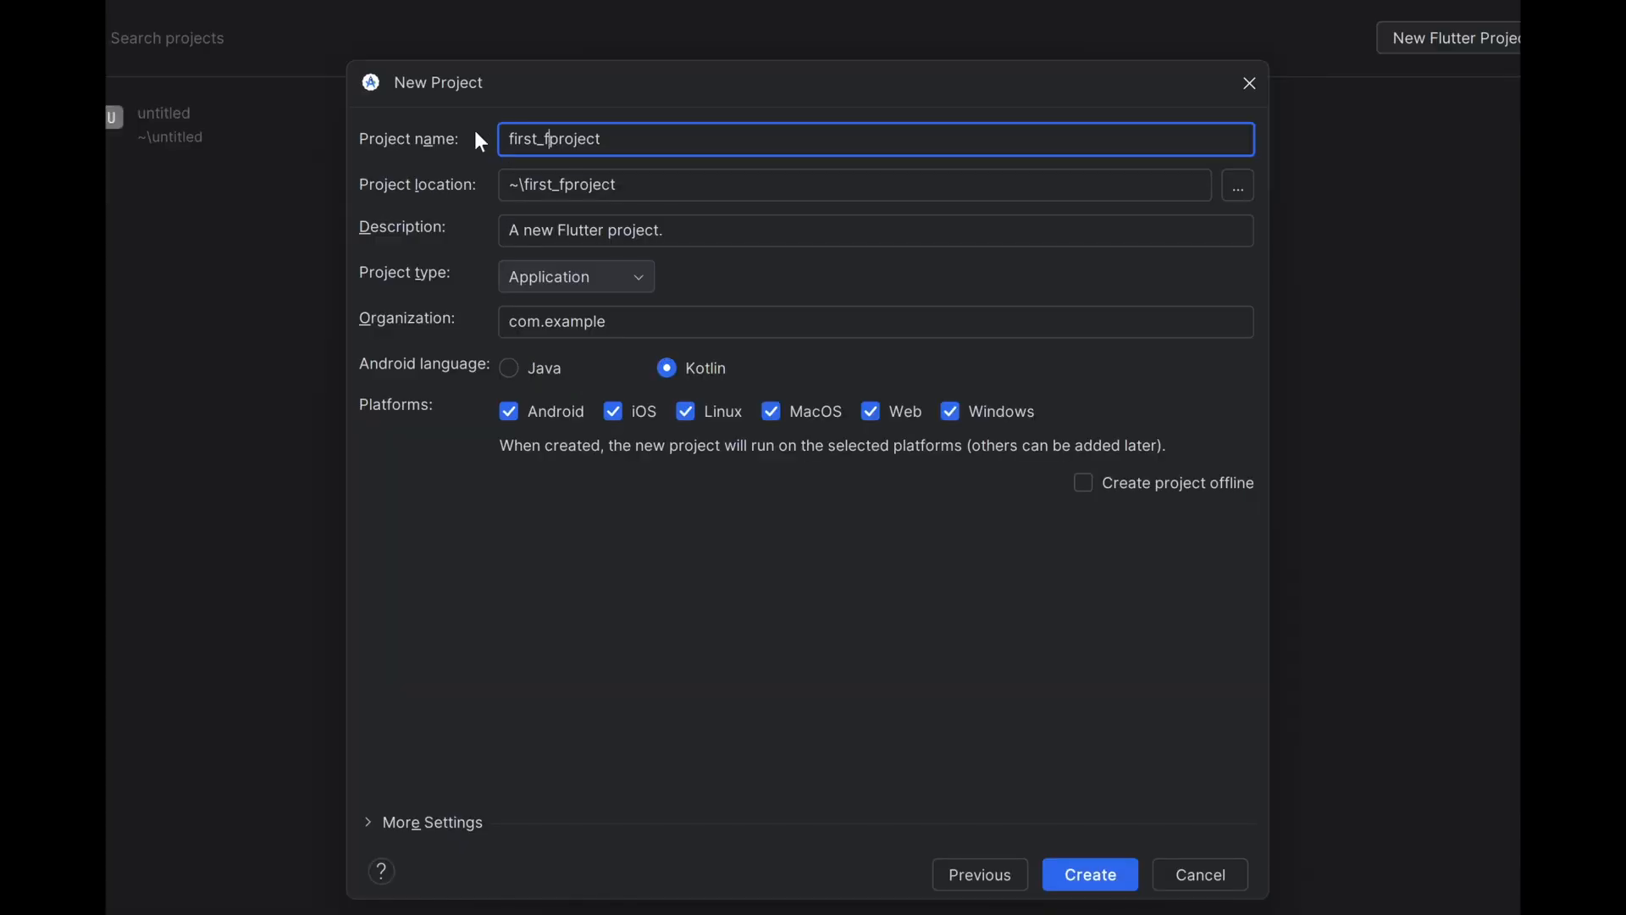
text(lutter)
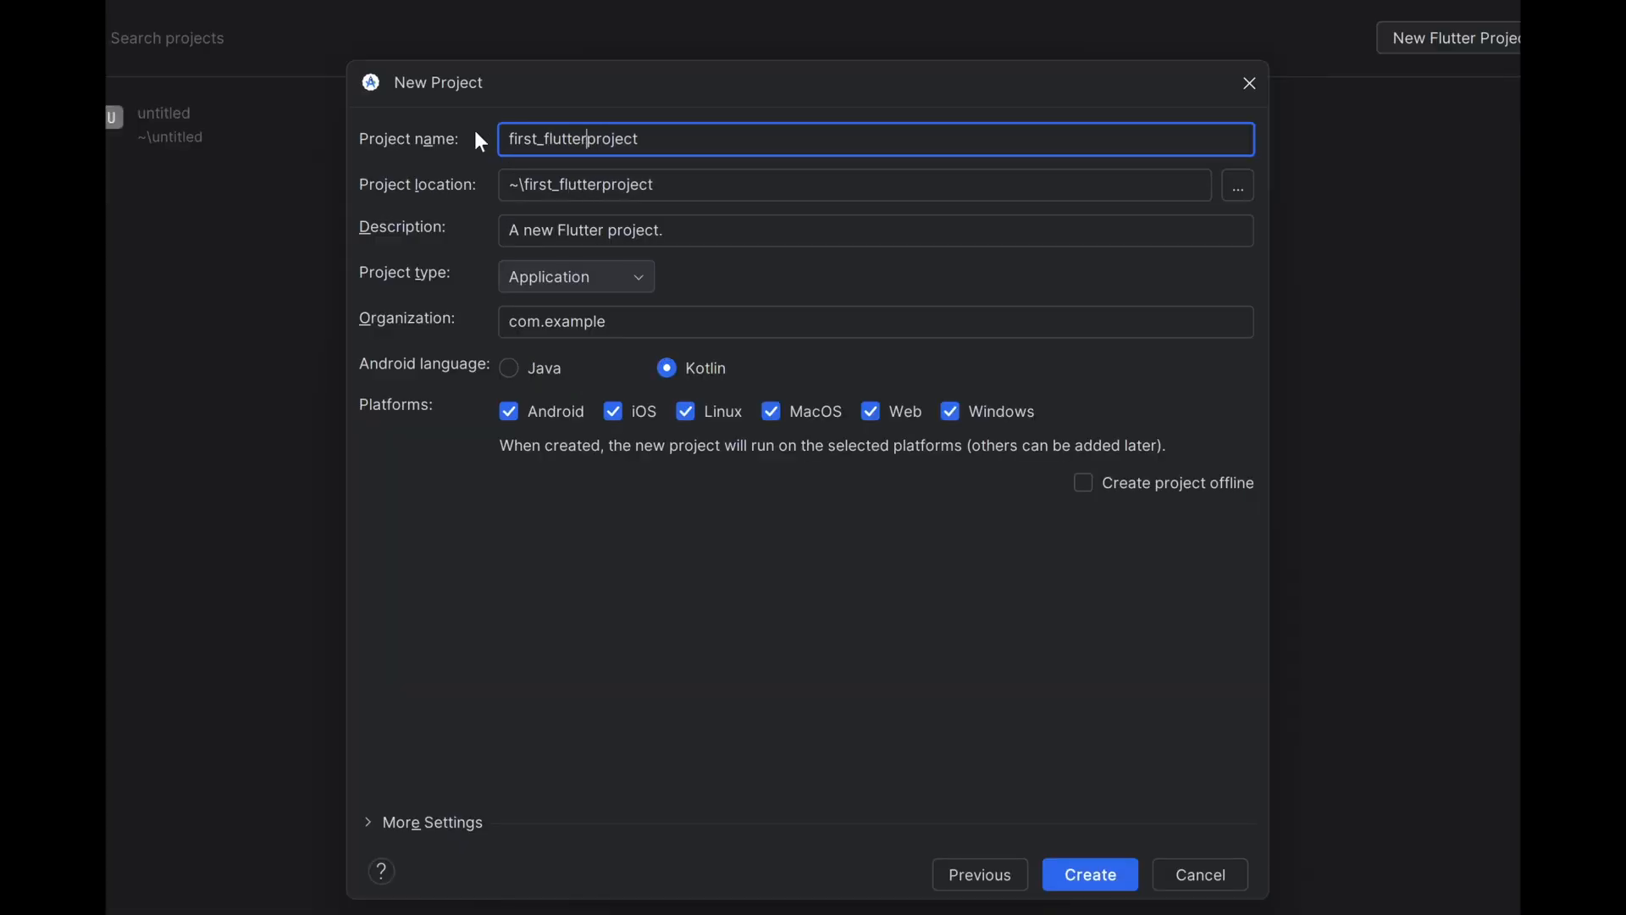
text(_)
- Set the project location to a new 'Flutter Projects' folder on the Desktop
click(1240, 196)
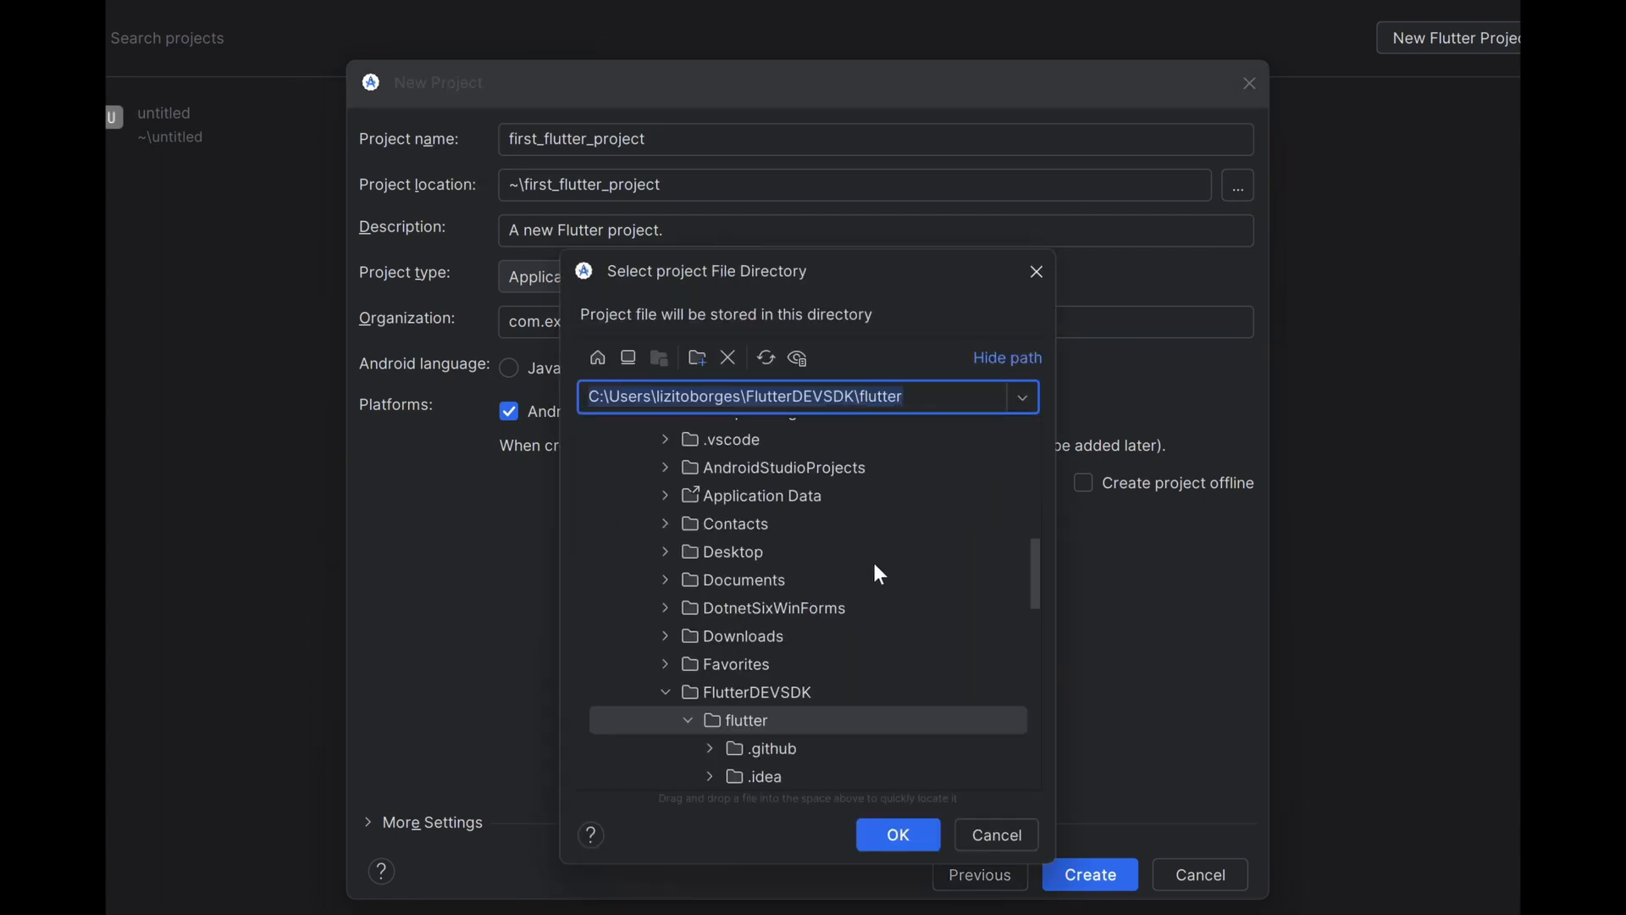
click(666, 552)
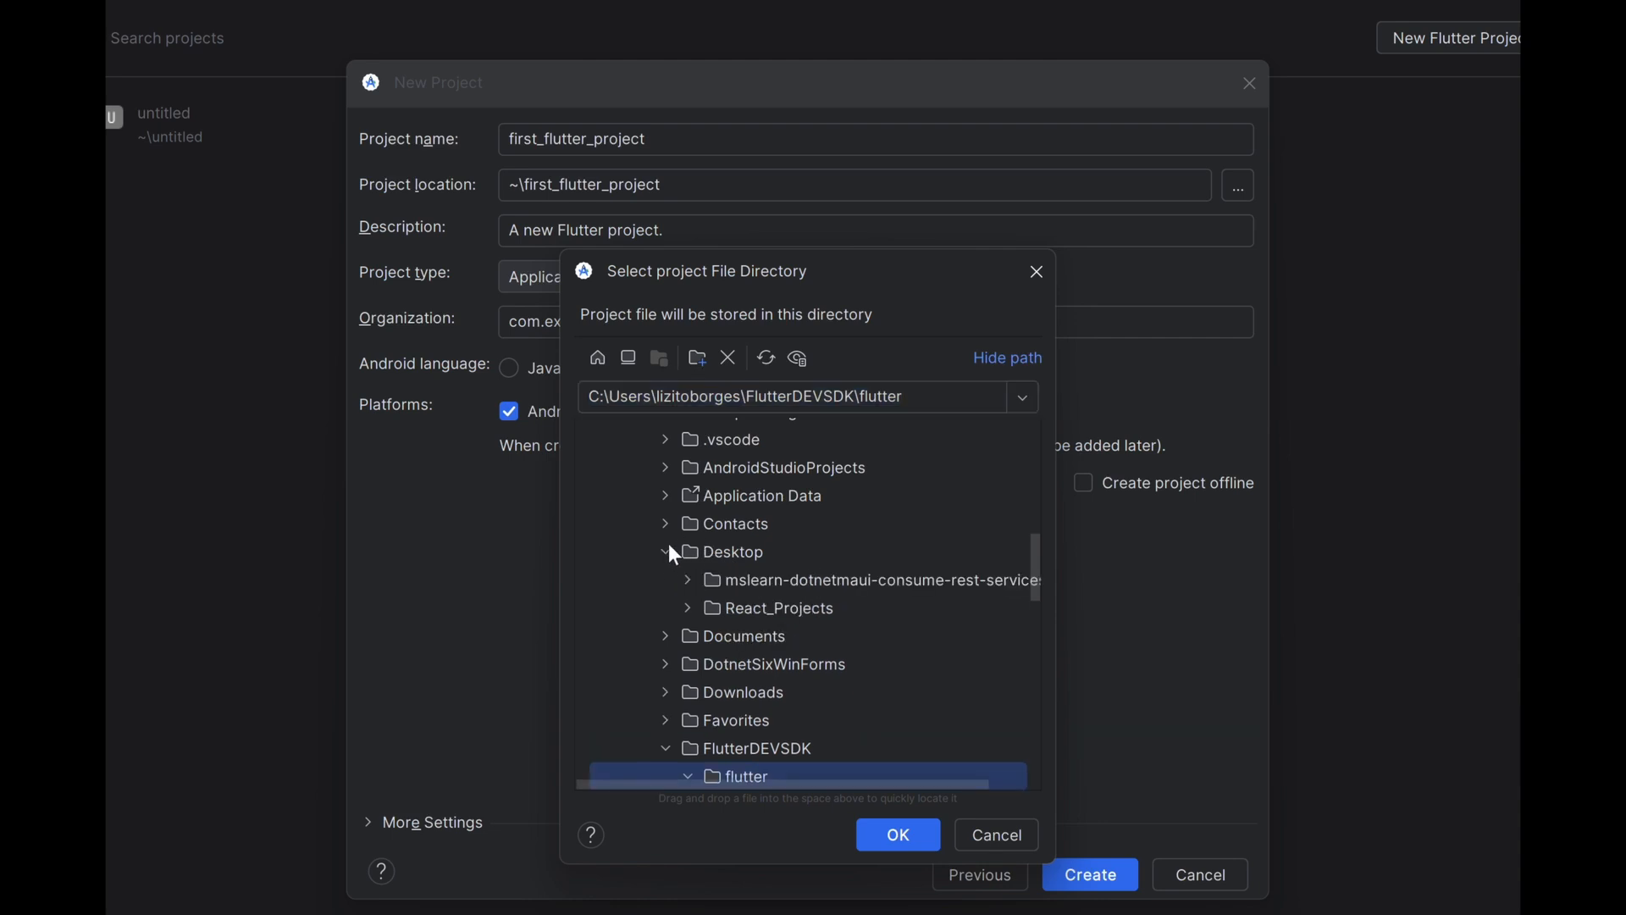
click(733, 555)
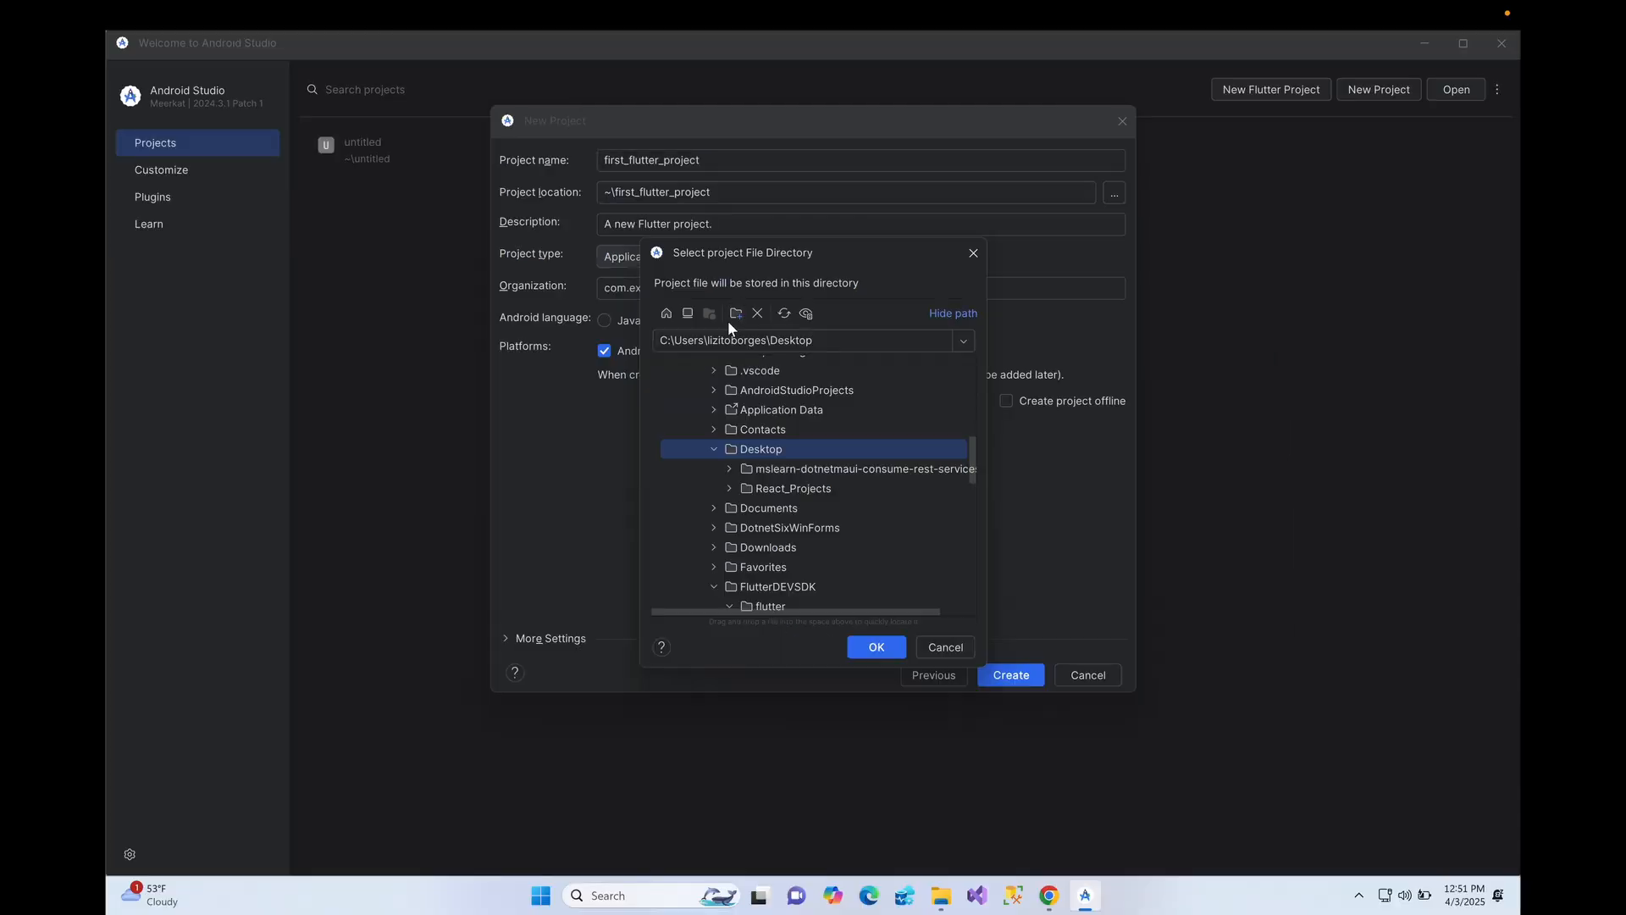
click(736, 313)
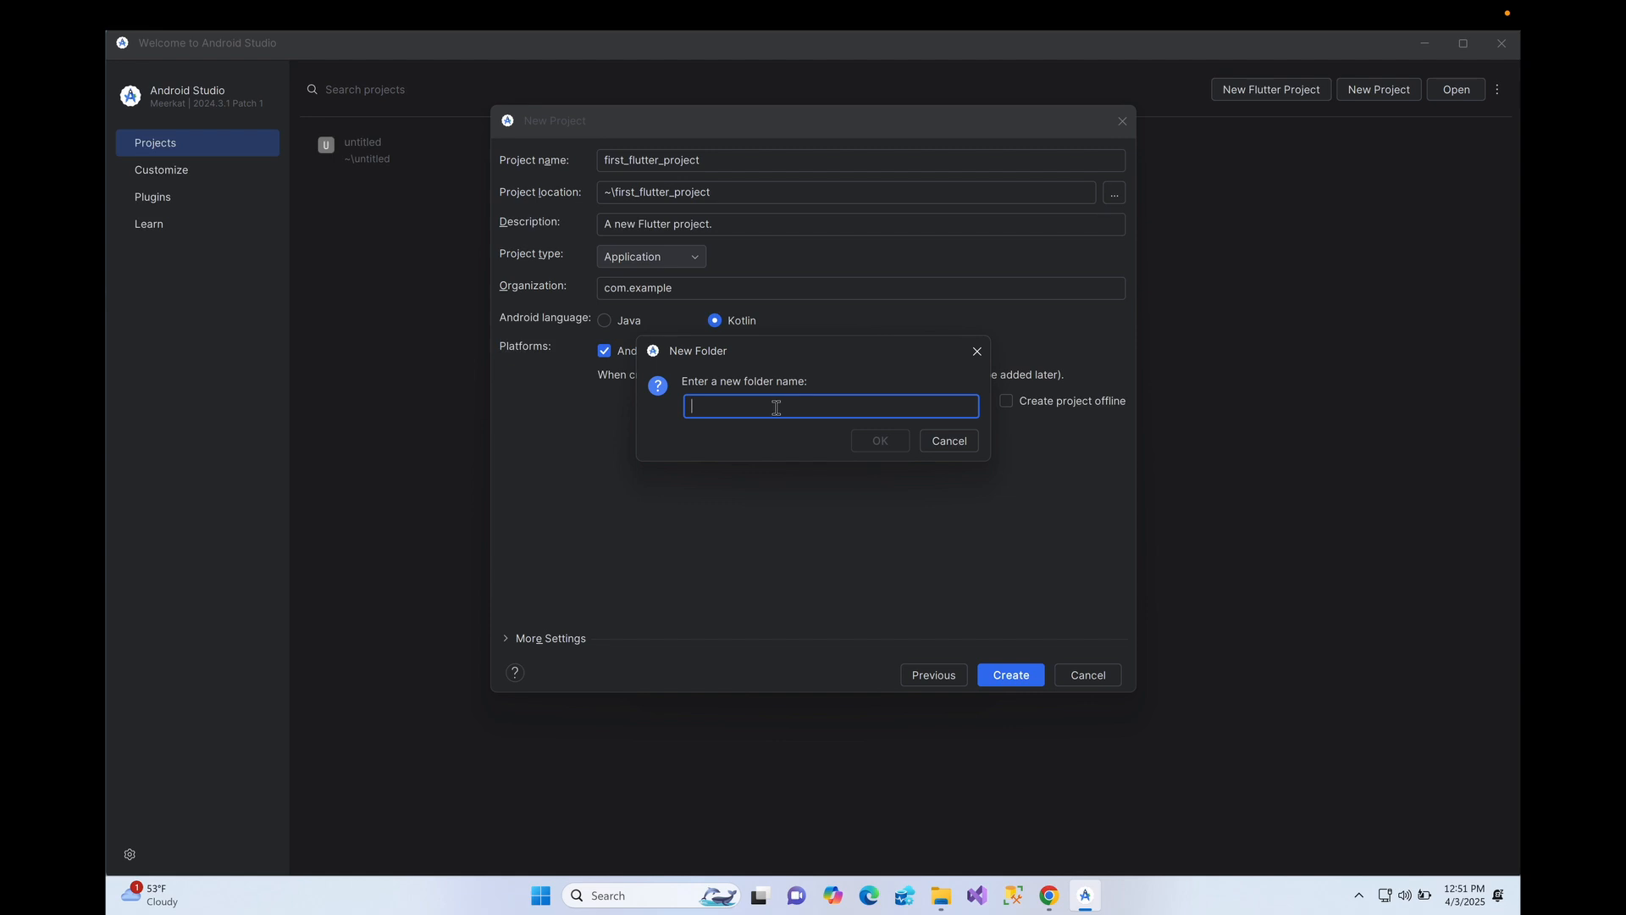
text(Flutter )
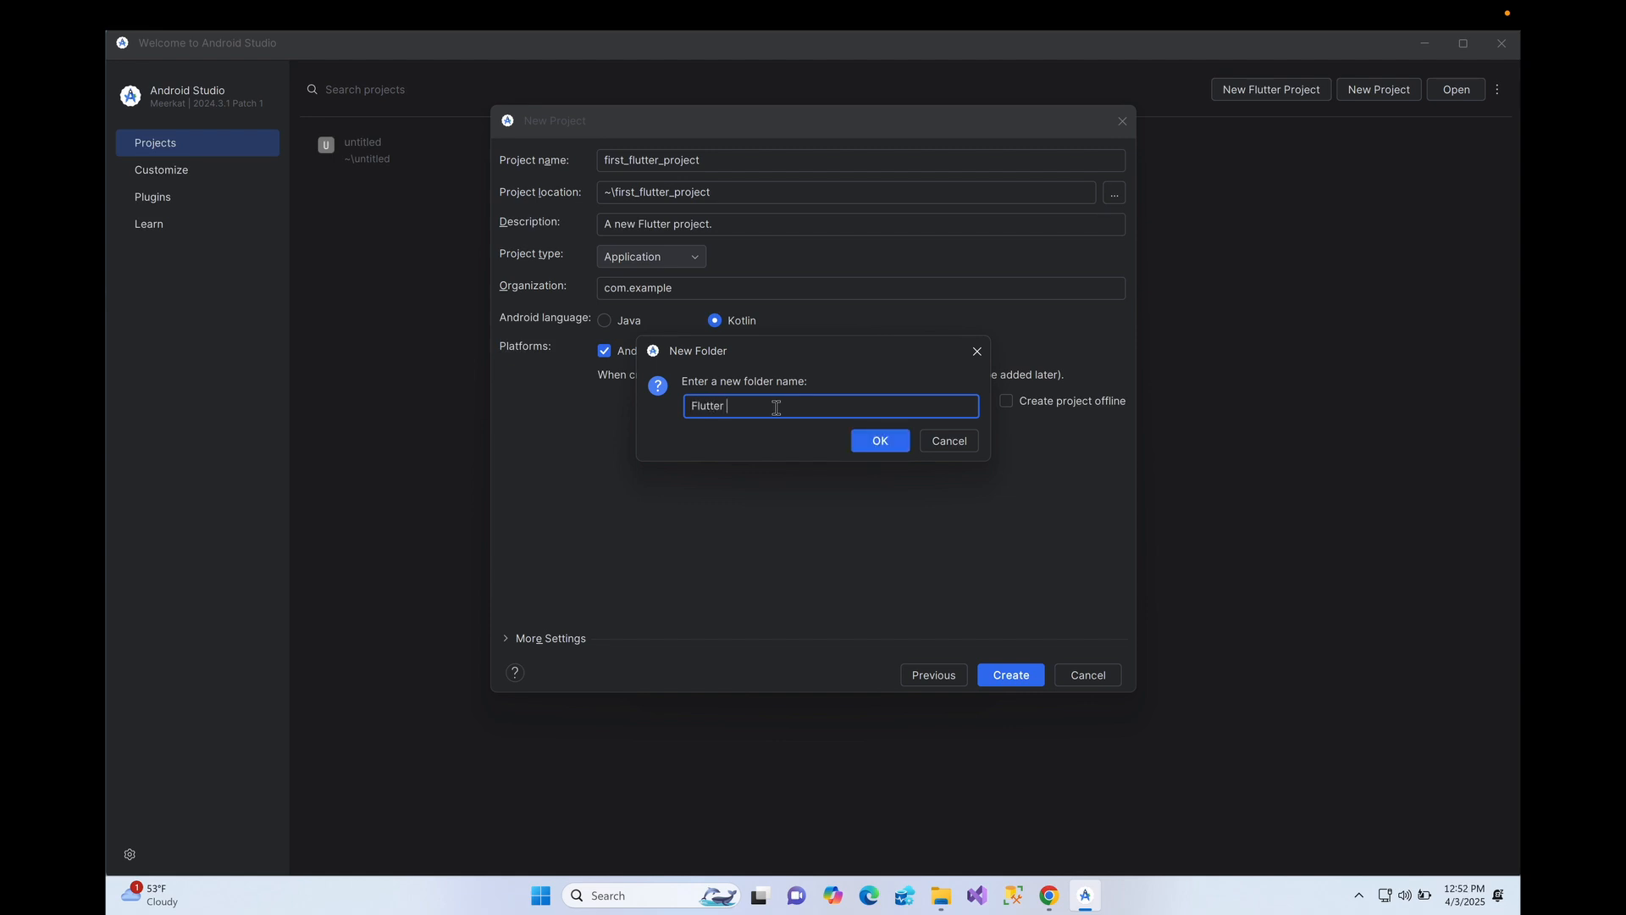
text(Projects)
click(906, 438)
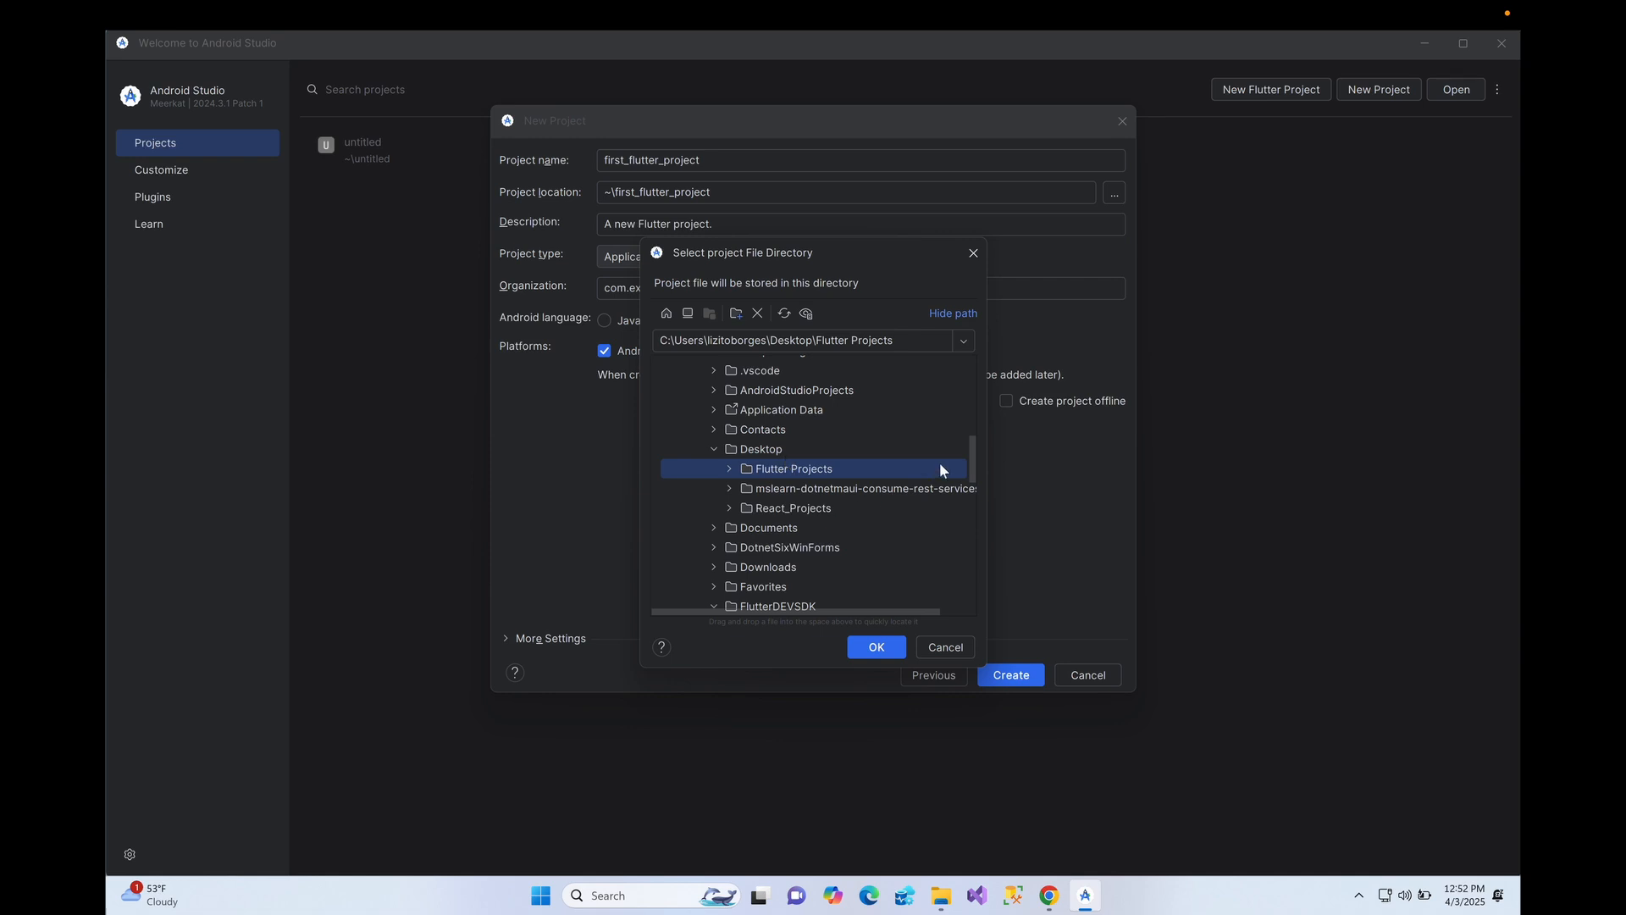
click(877, 646)
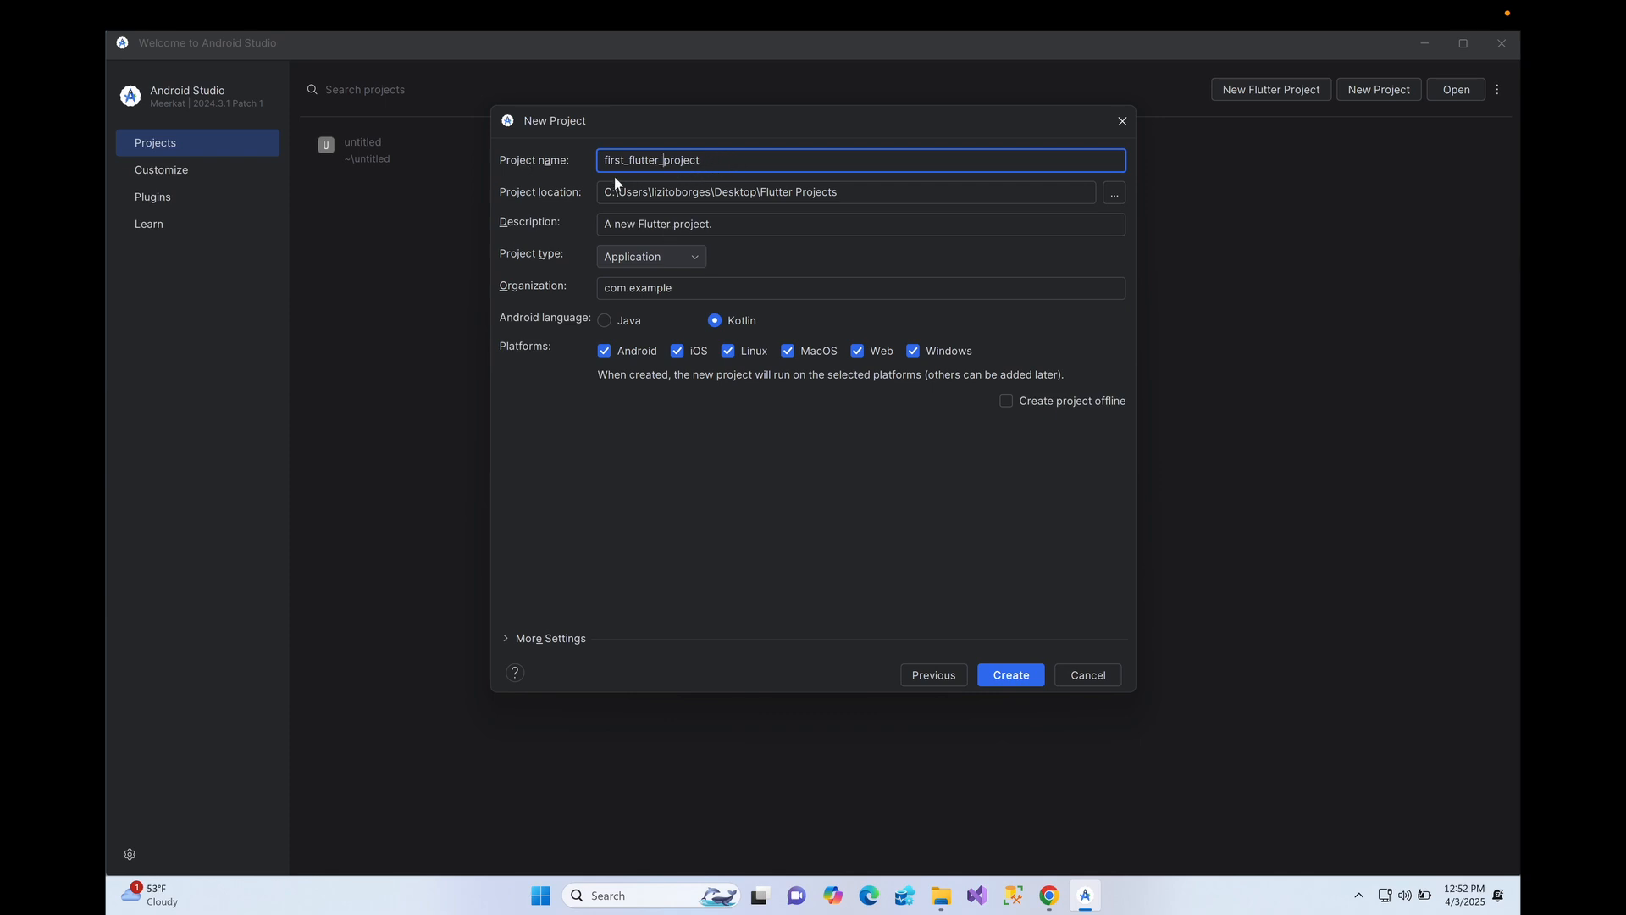
- Check the project name and keep Application as the project type
shift+click(644, 158)
key(shift+Home)
click(737, 161)
click(725, 225)
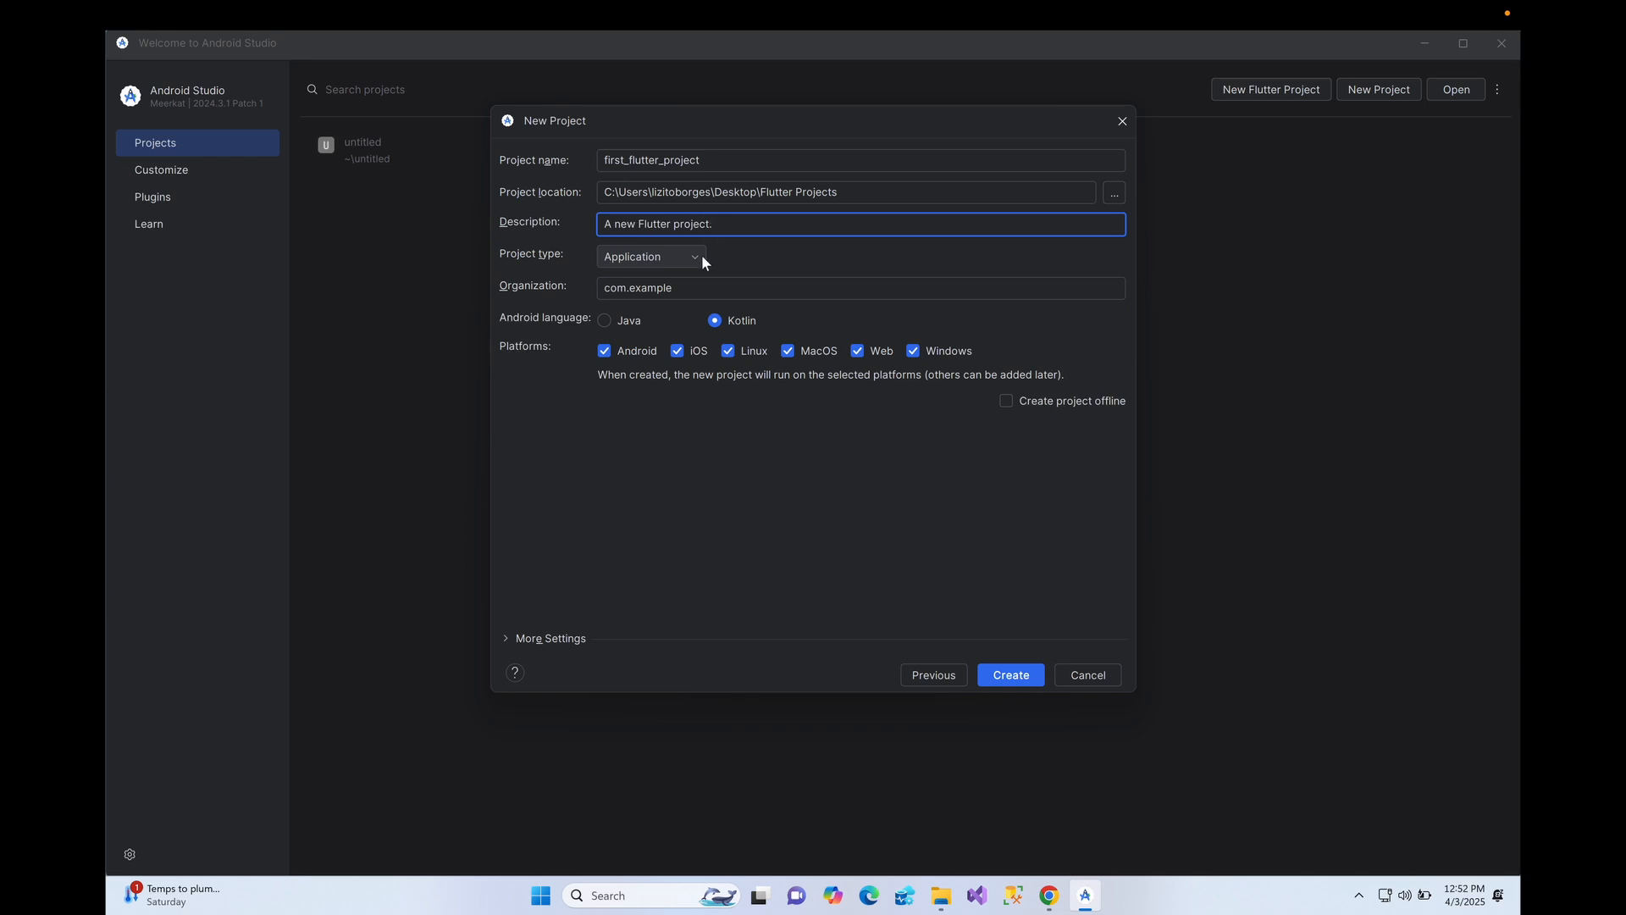
click(699, 257)
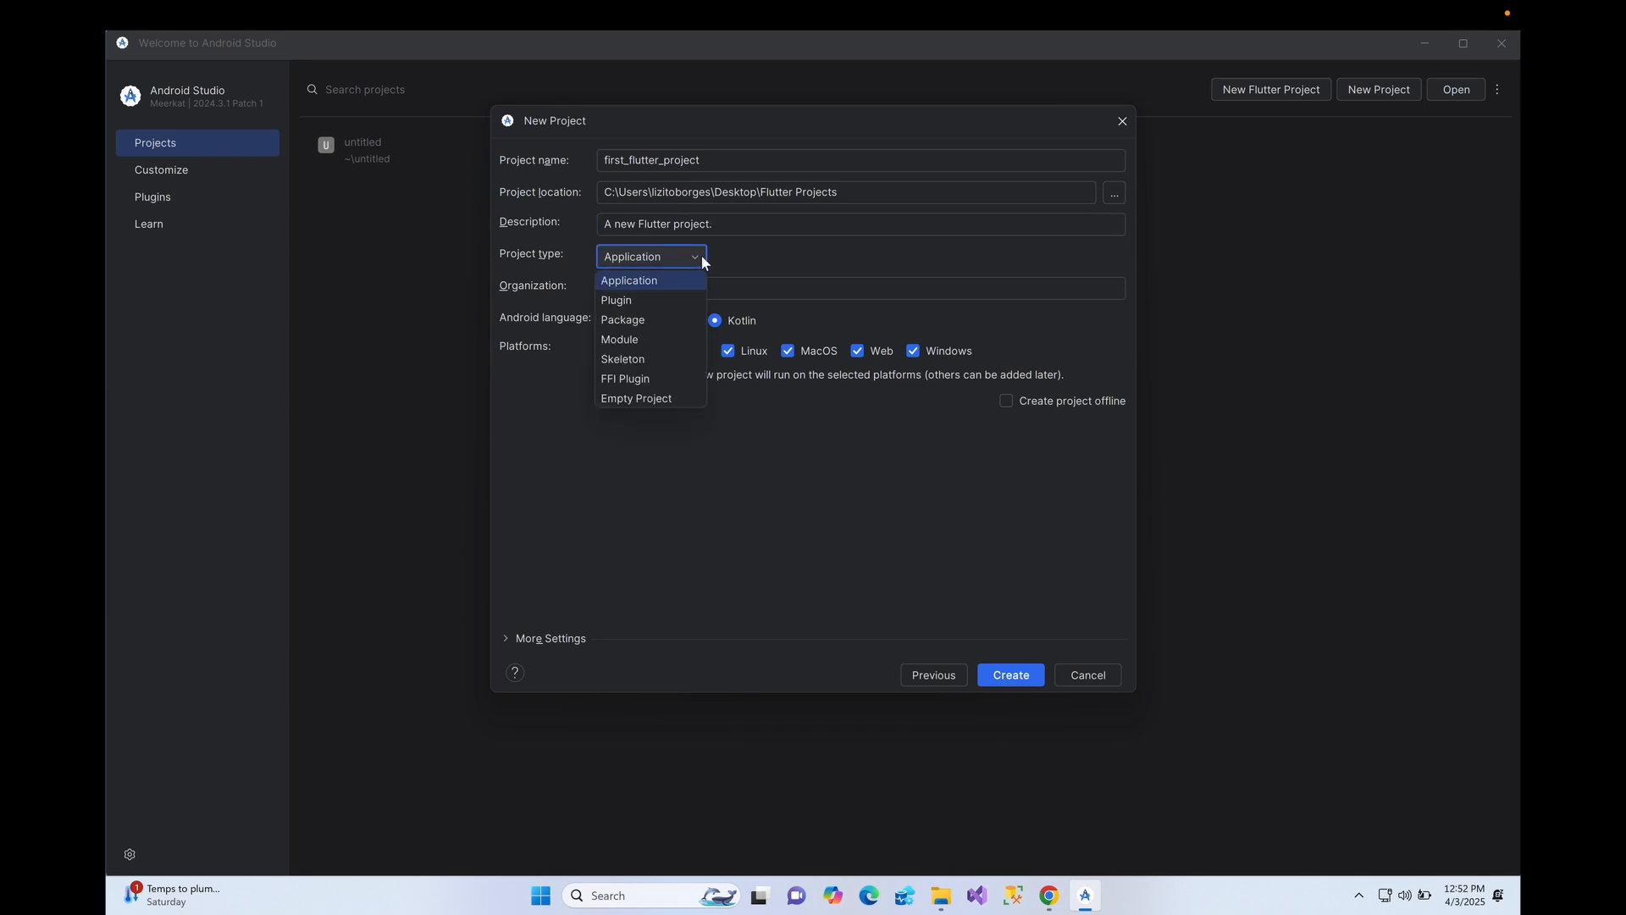
click(642, 282)
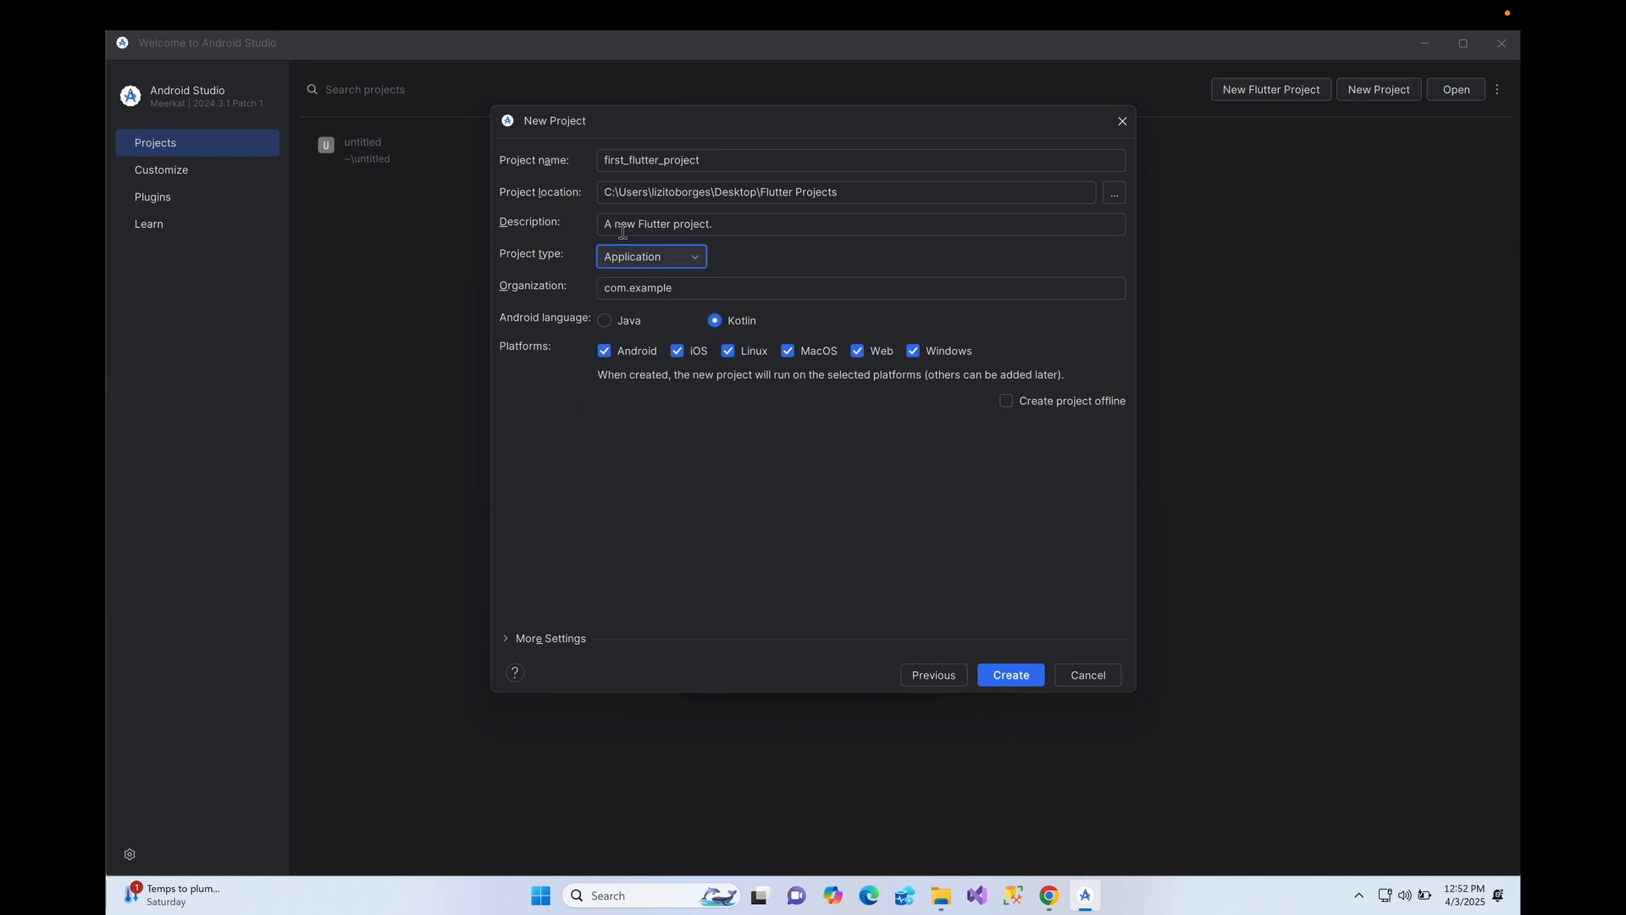
- Change the organization to tutorail.flutter.example and attempt to create the project
click(683, 284)
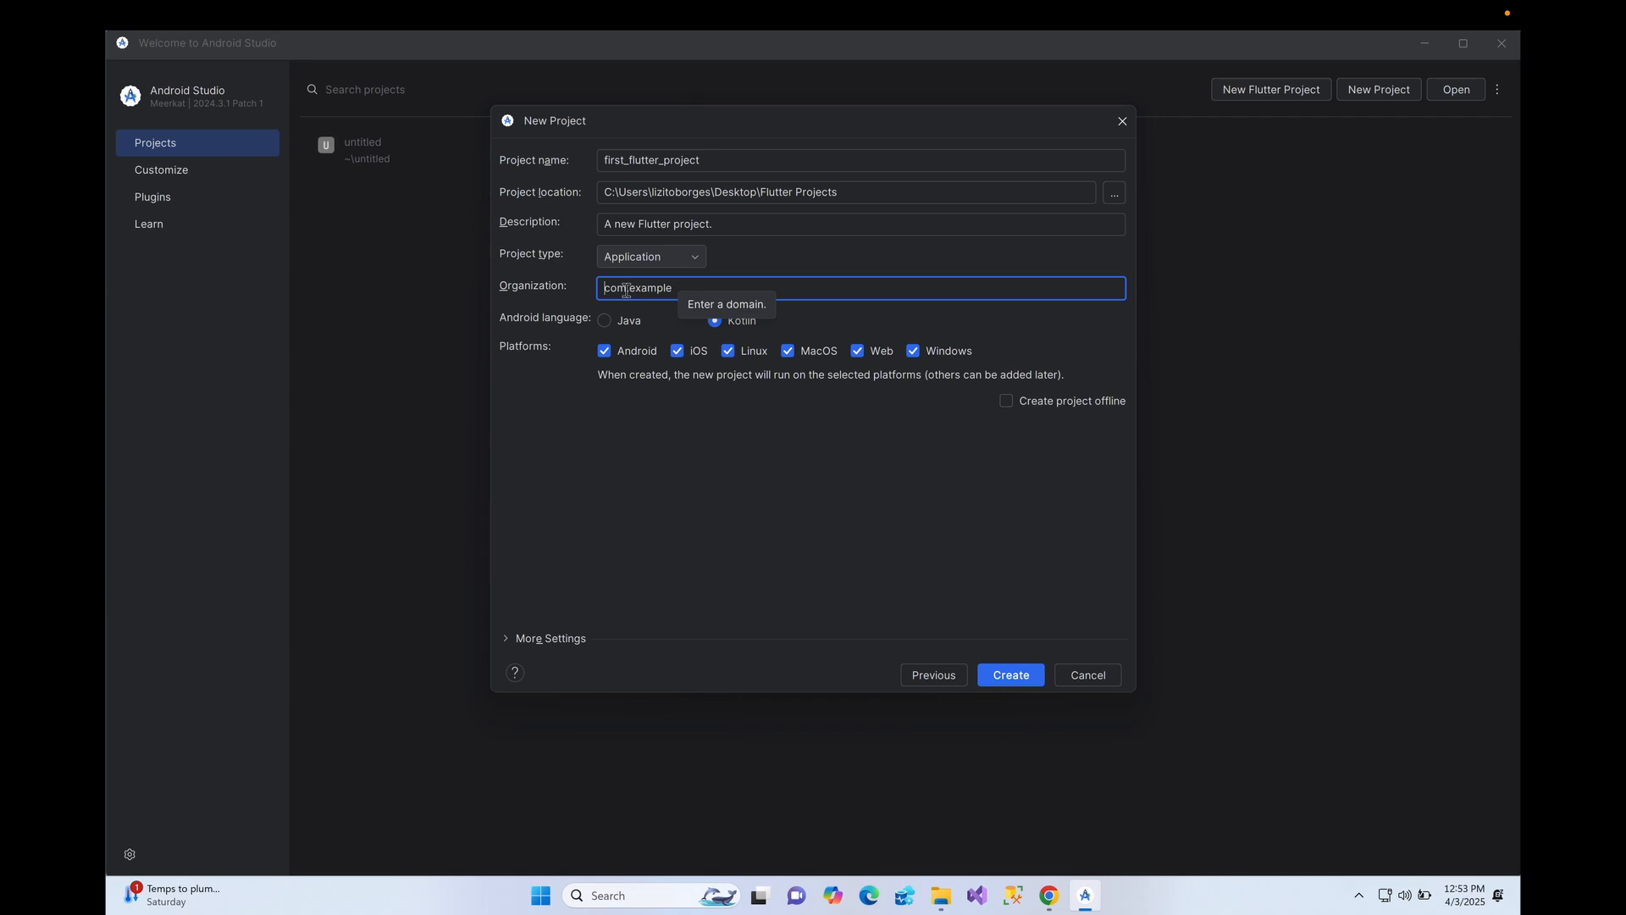
key(Delete)
key(Delete)
key(Delete)
text(tut)
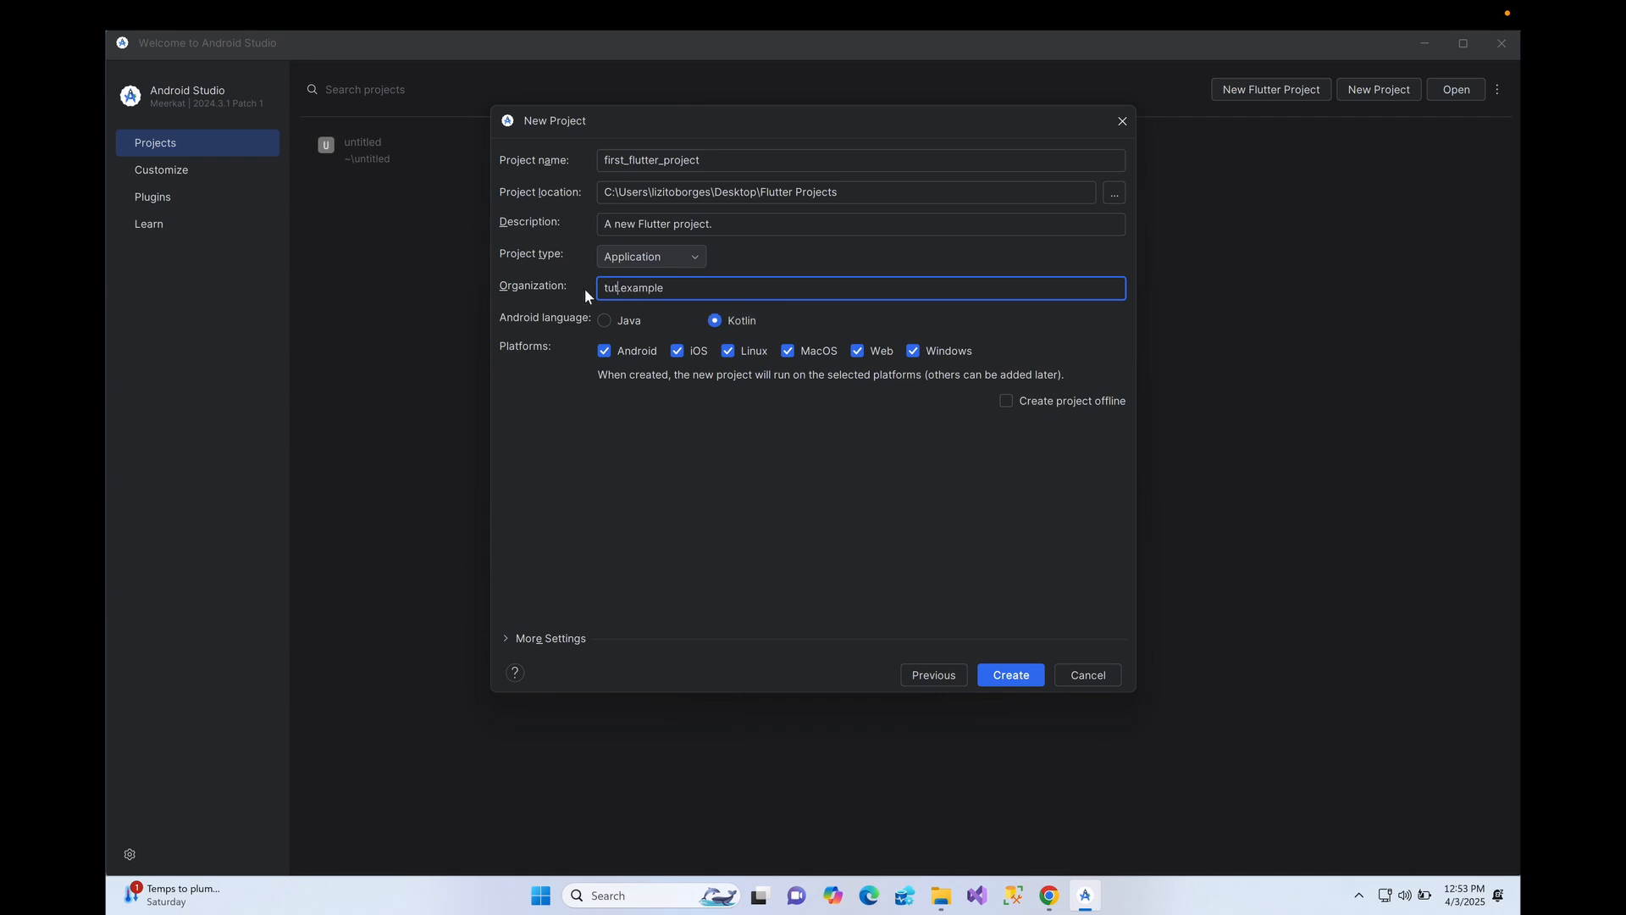
text(orail)
text(\)
key(BackSpace)
key(BackSpace)
text(.fl)
text(uttert]\)
key(BackSpace)
key(BackSpace)
key(BackSpace)
key(Tab)
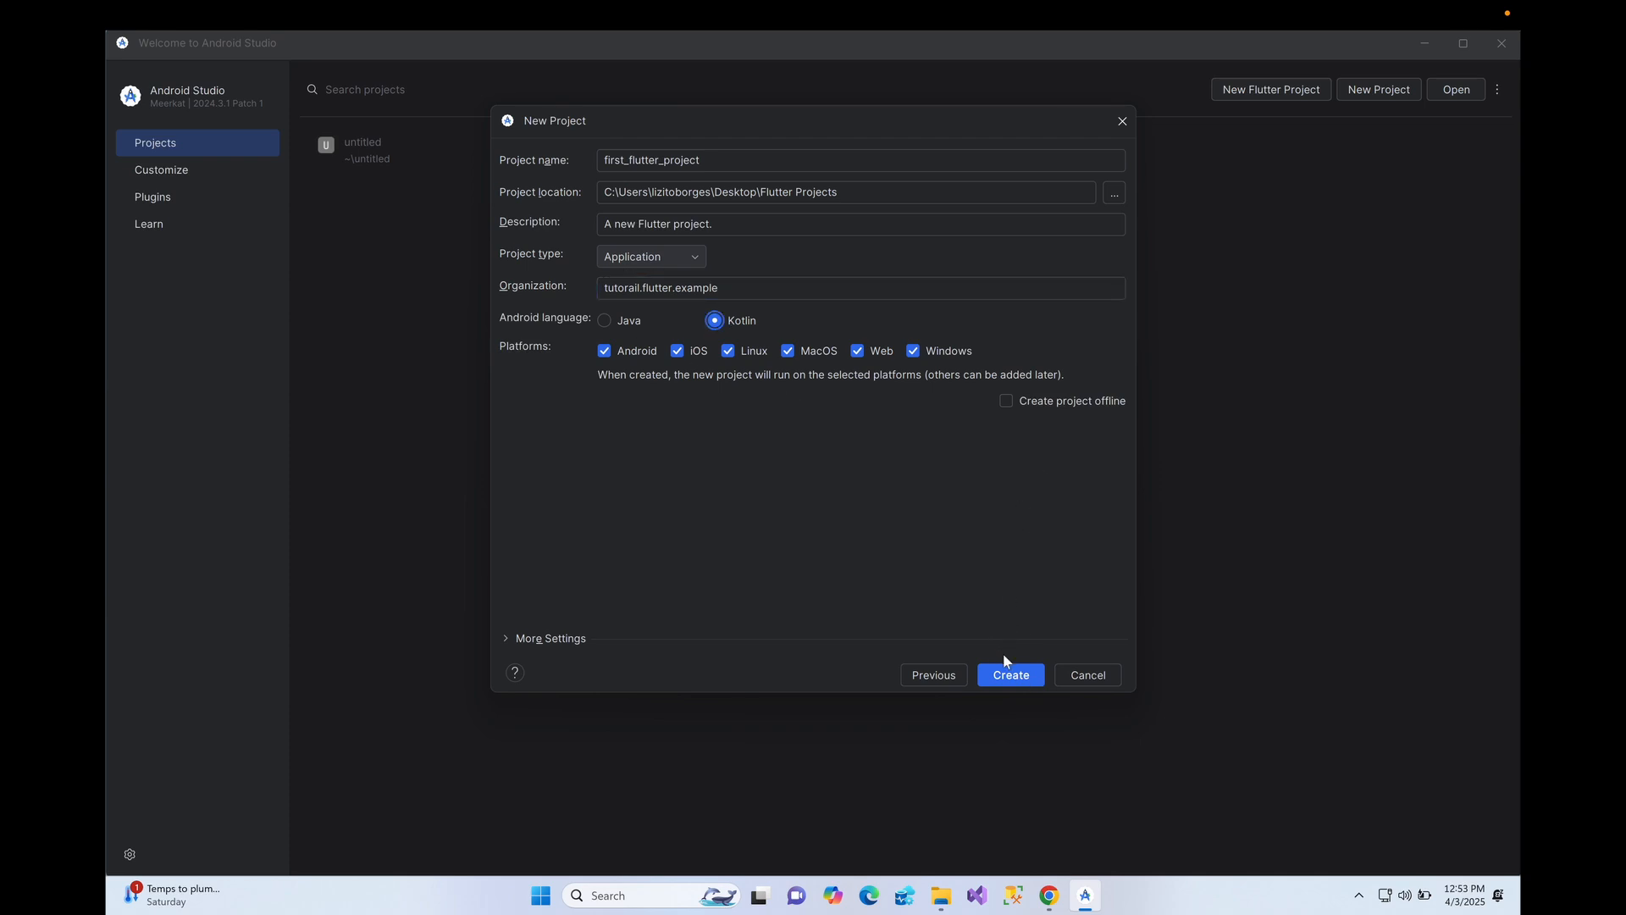
click(1006, 671)
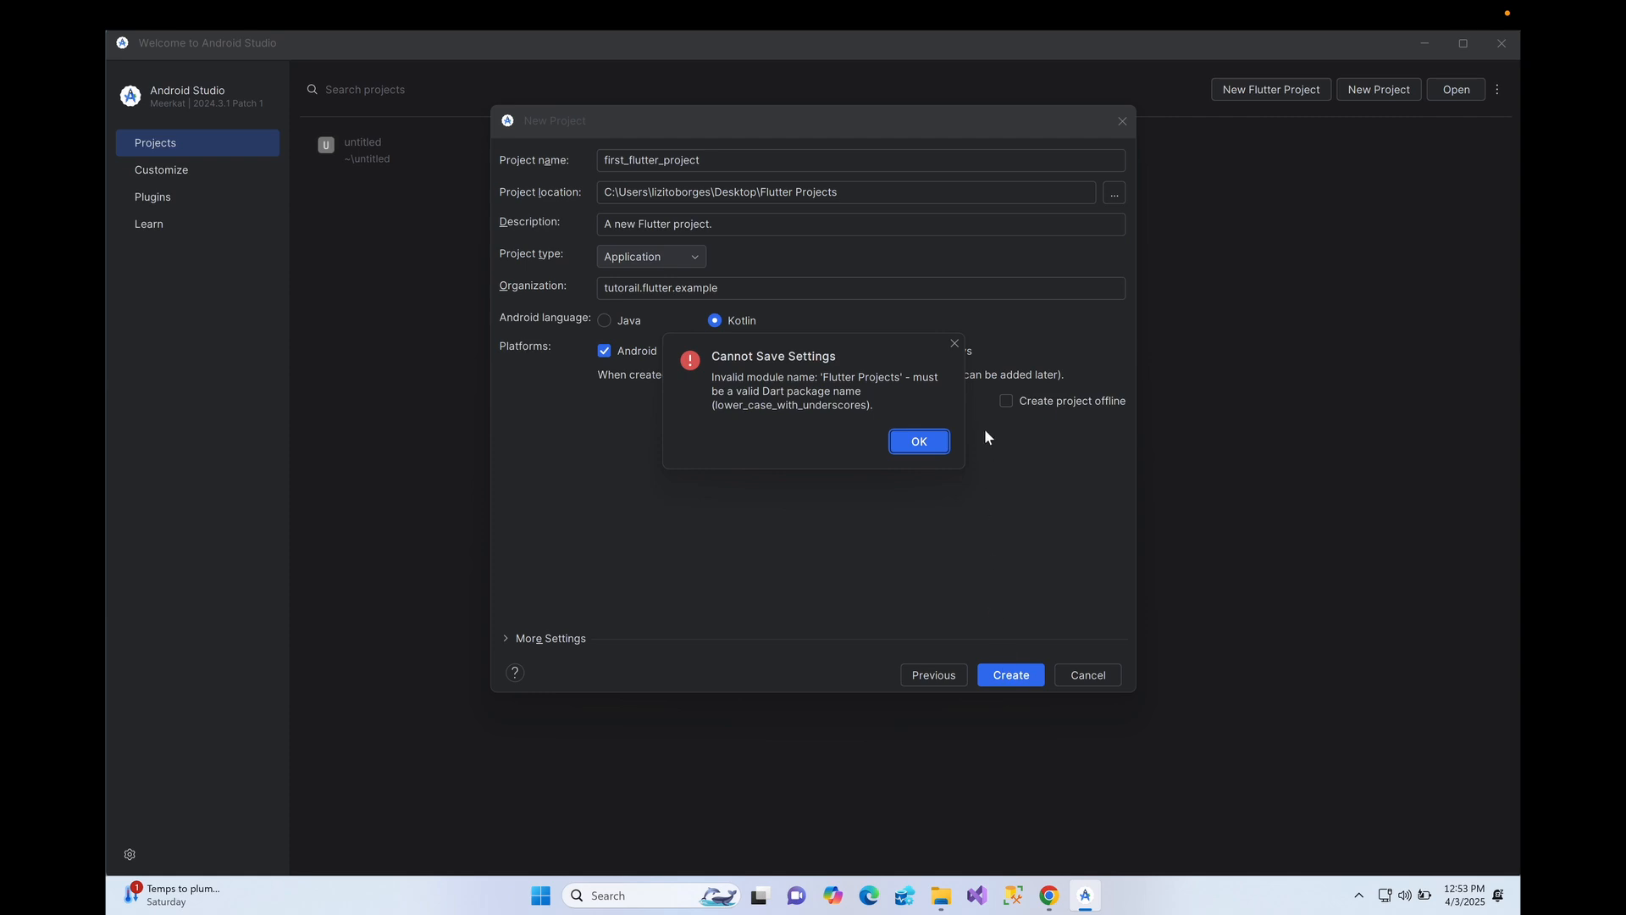
- Dismiss the invalid module name error and delete the Flutter Projects folder
click(956, 343)
click(853, 193)
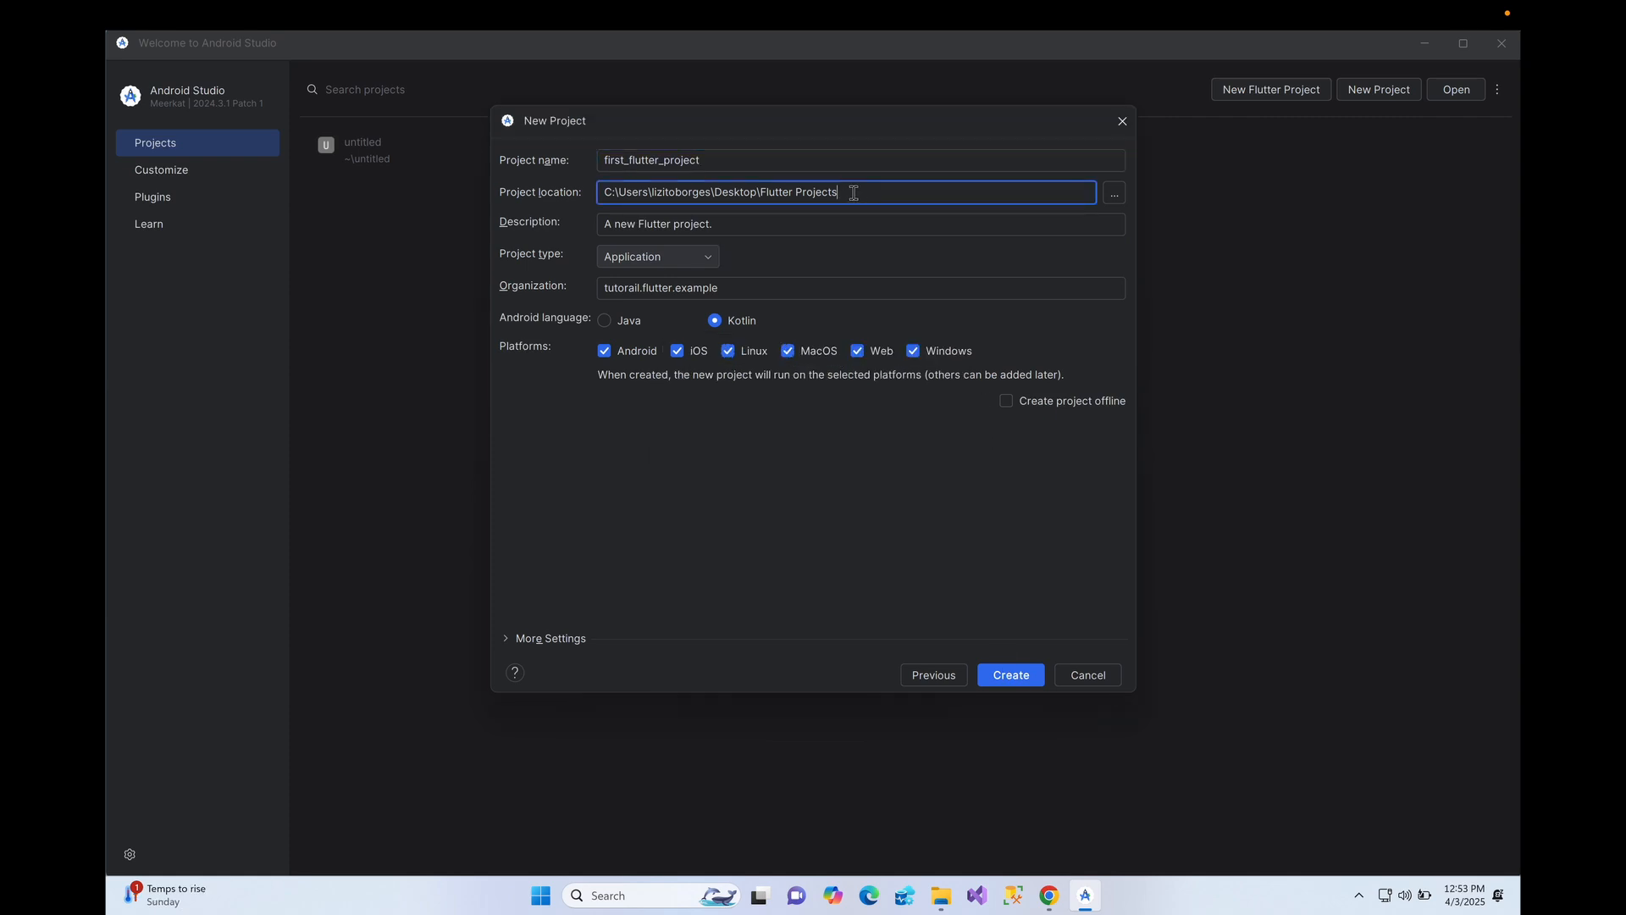
click(798, 193)
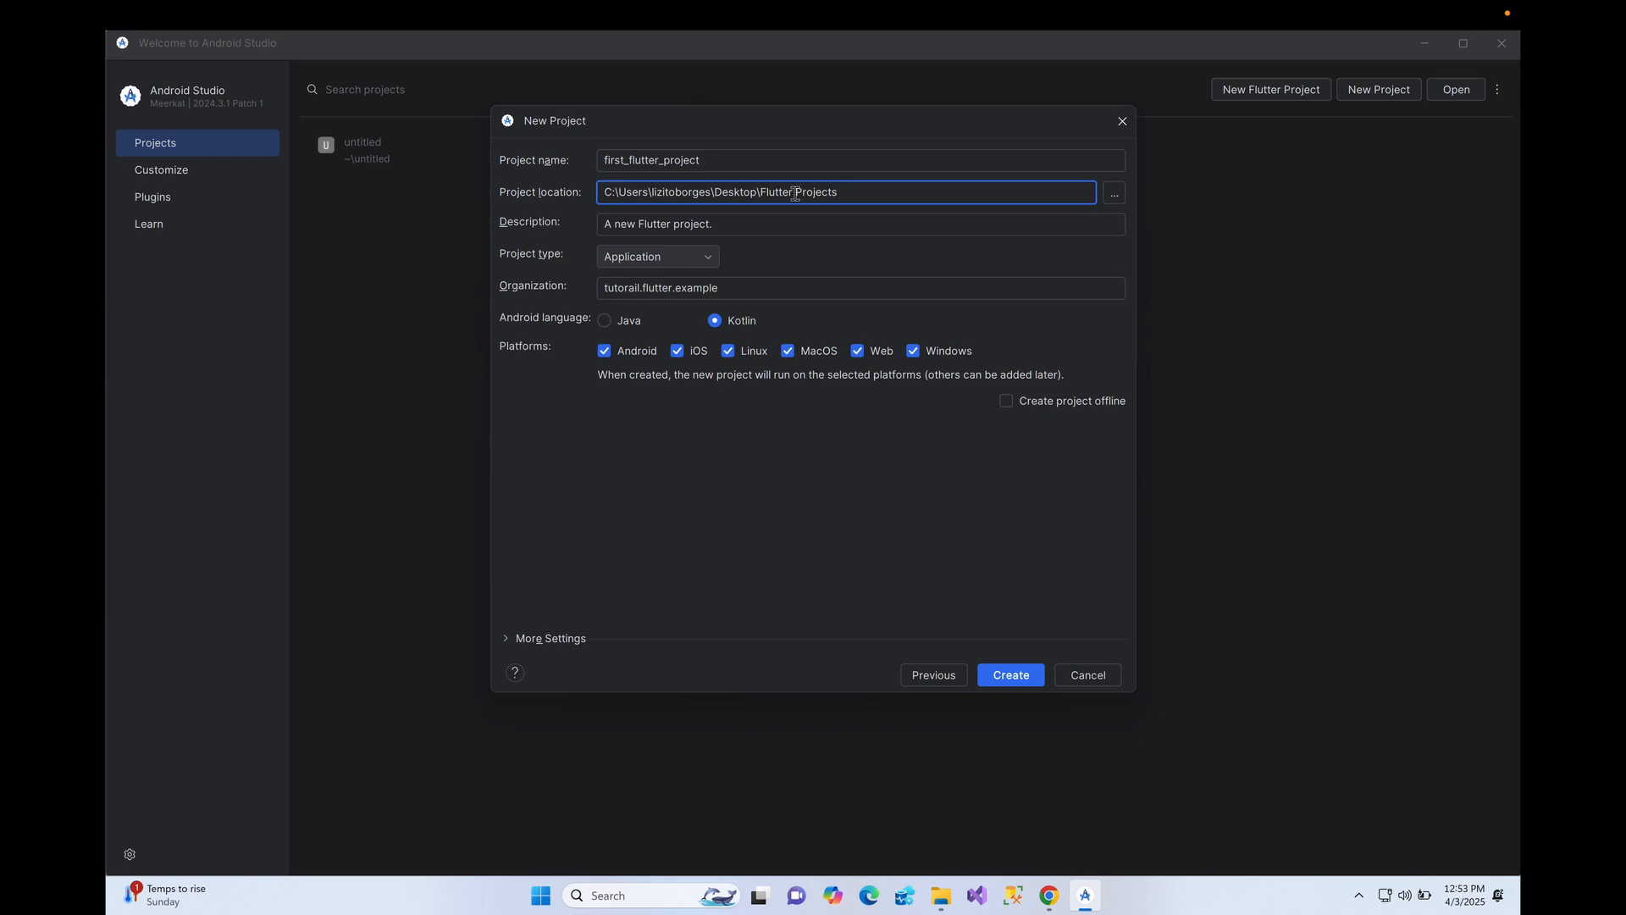
click(1111, 195)
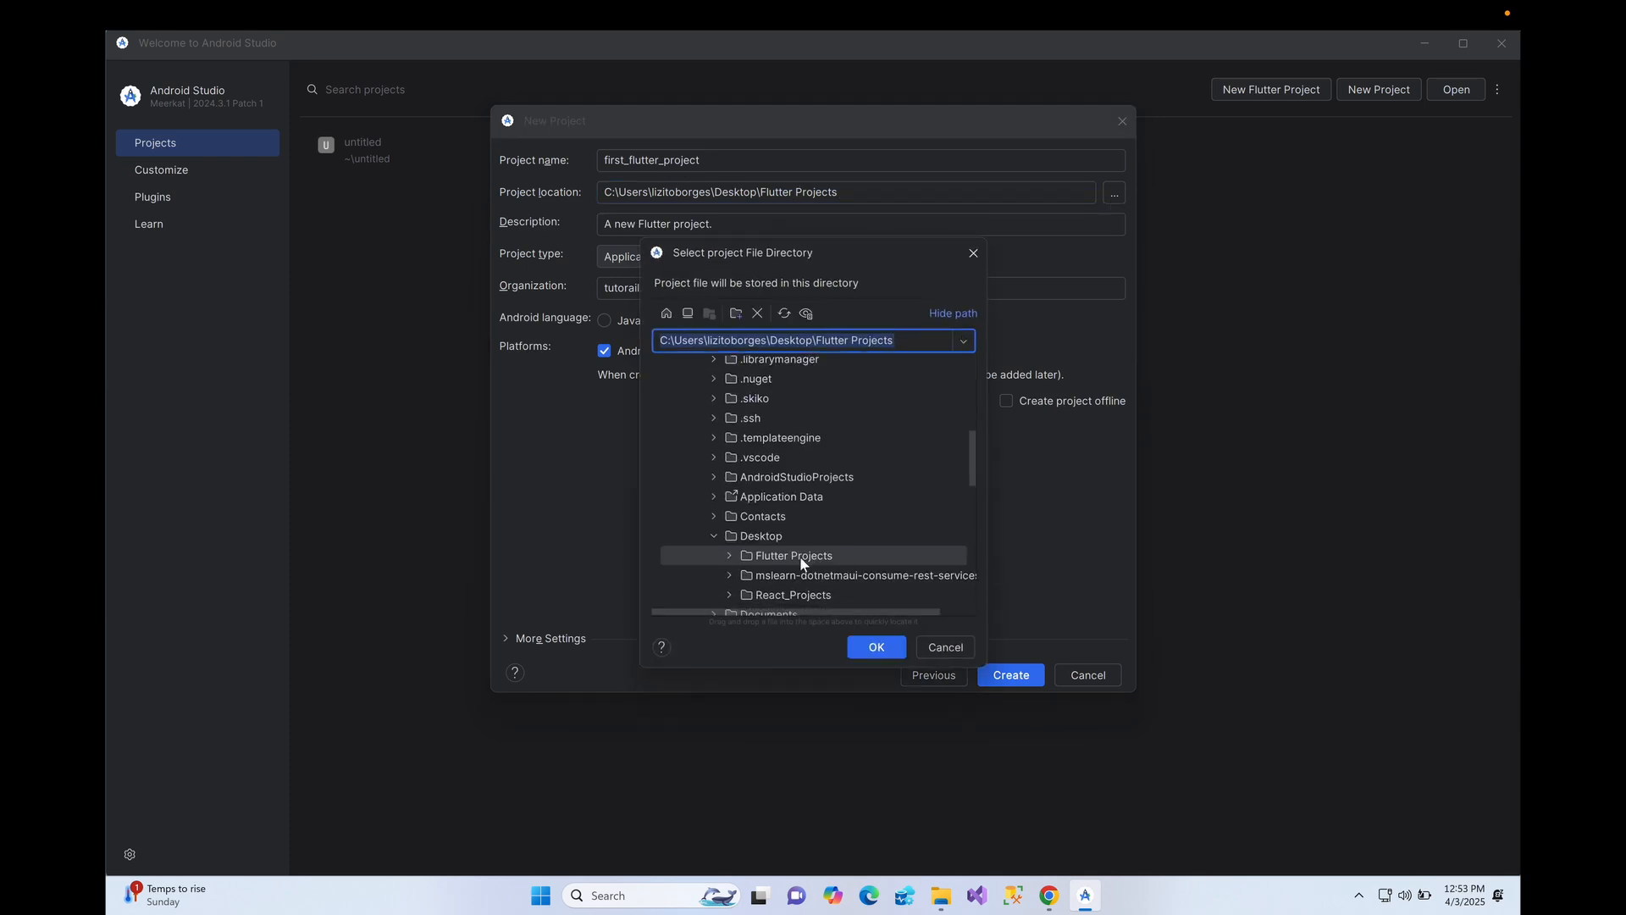
click(800, 558)
right_click(801, 559)
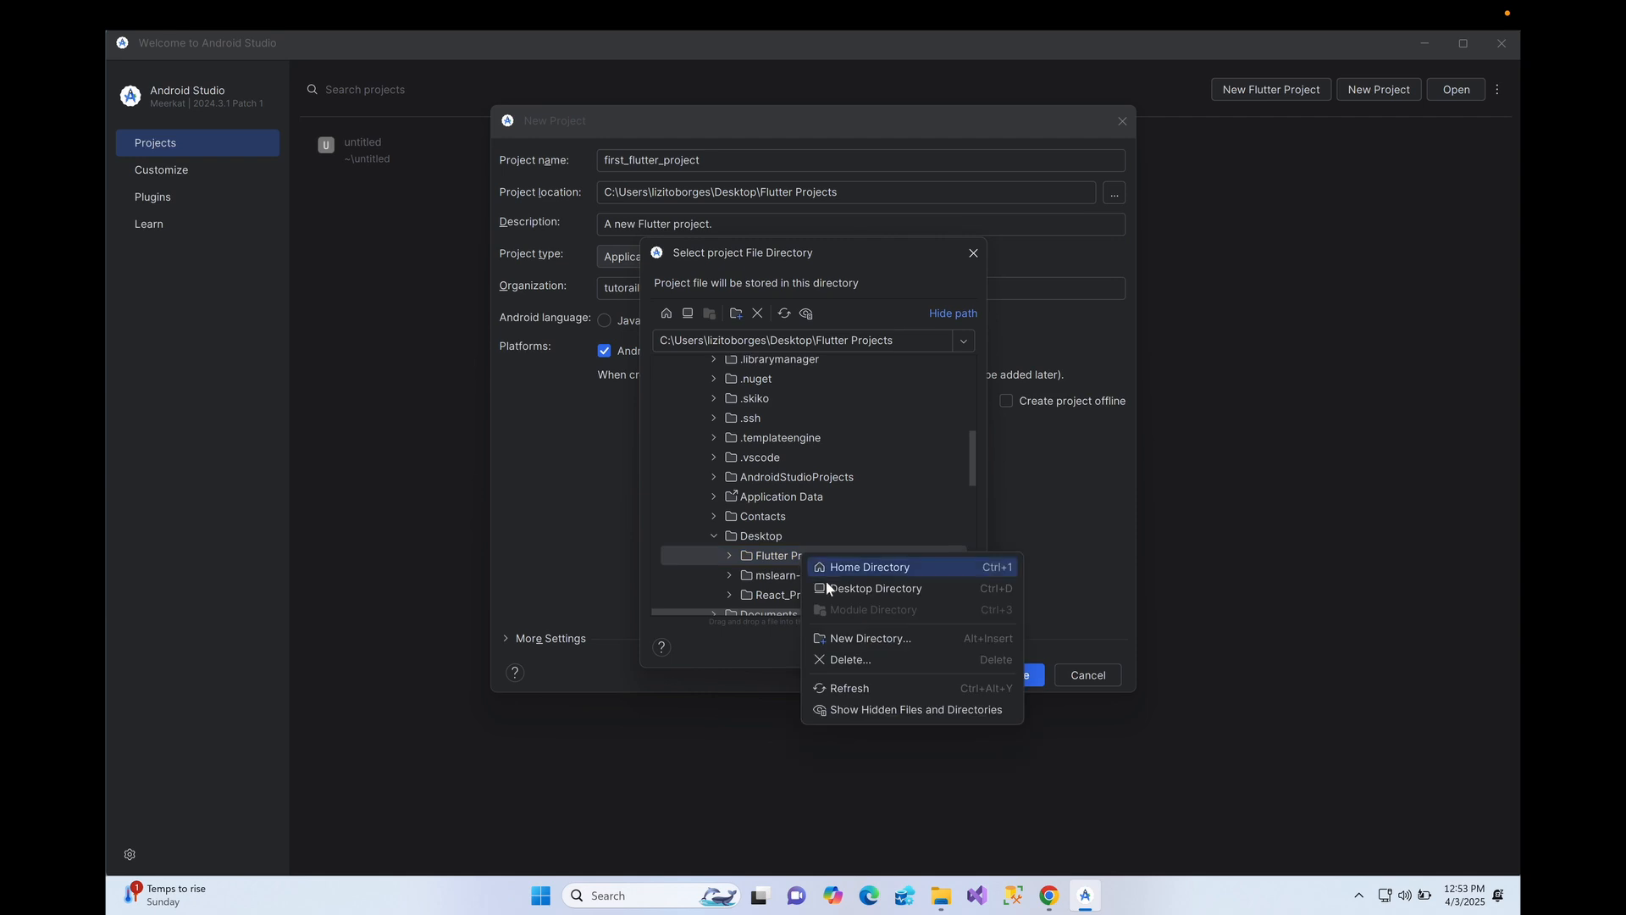
click(852, 660)
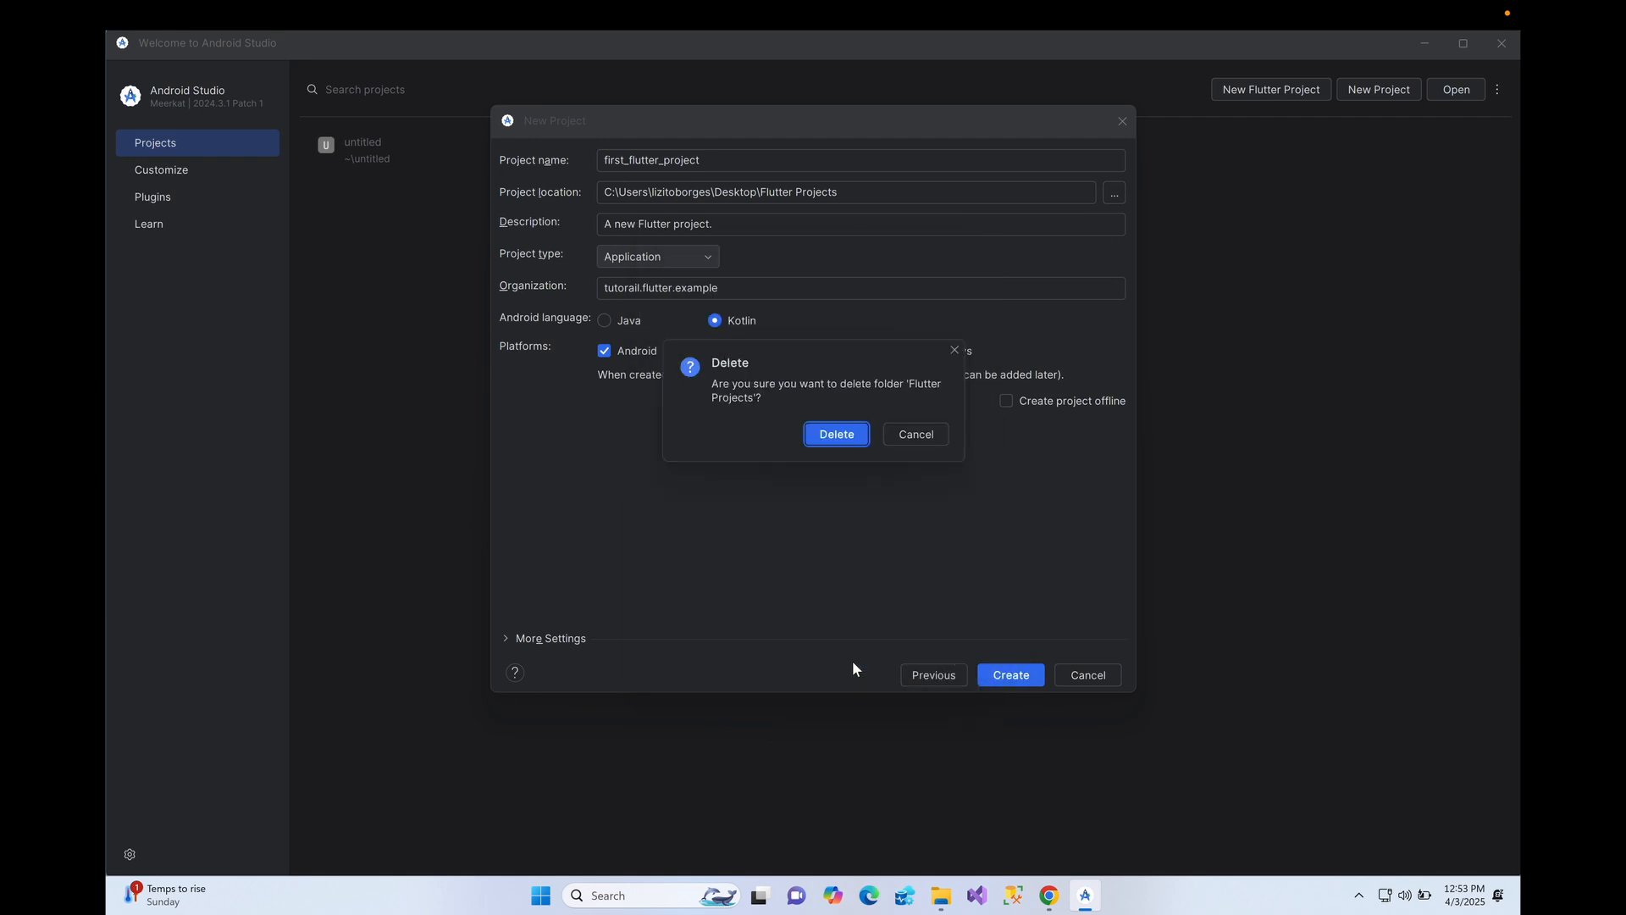
click(843, 437)
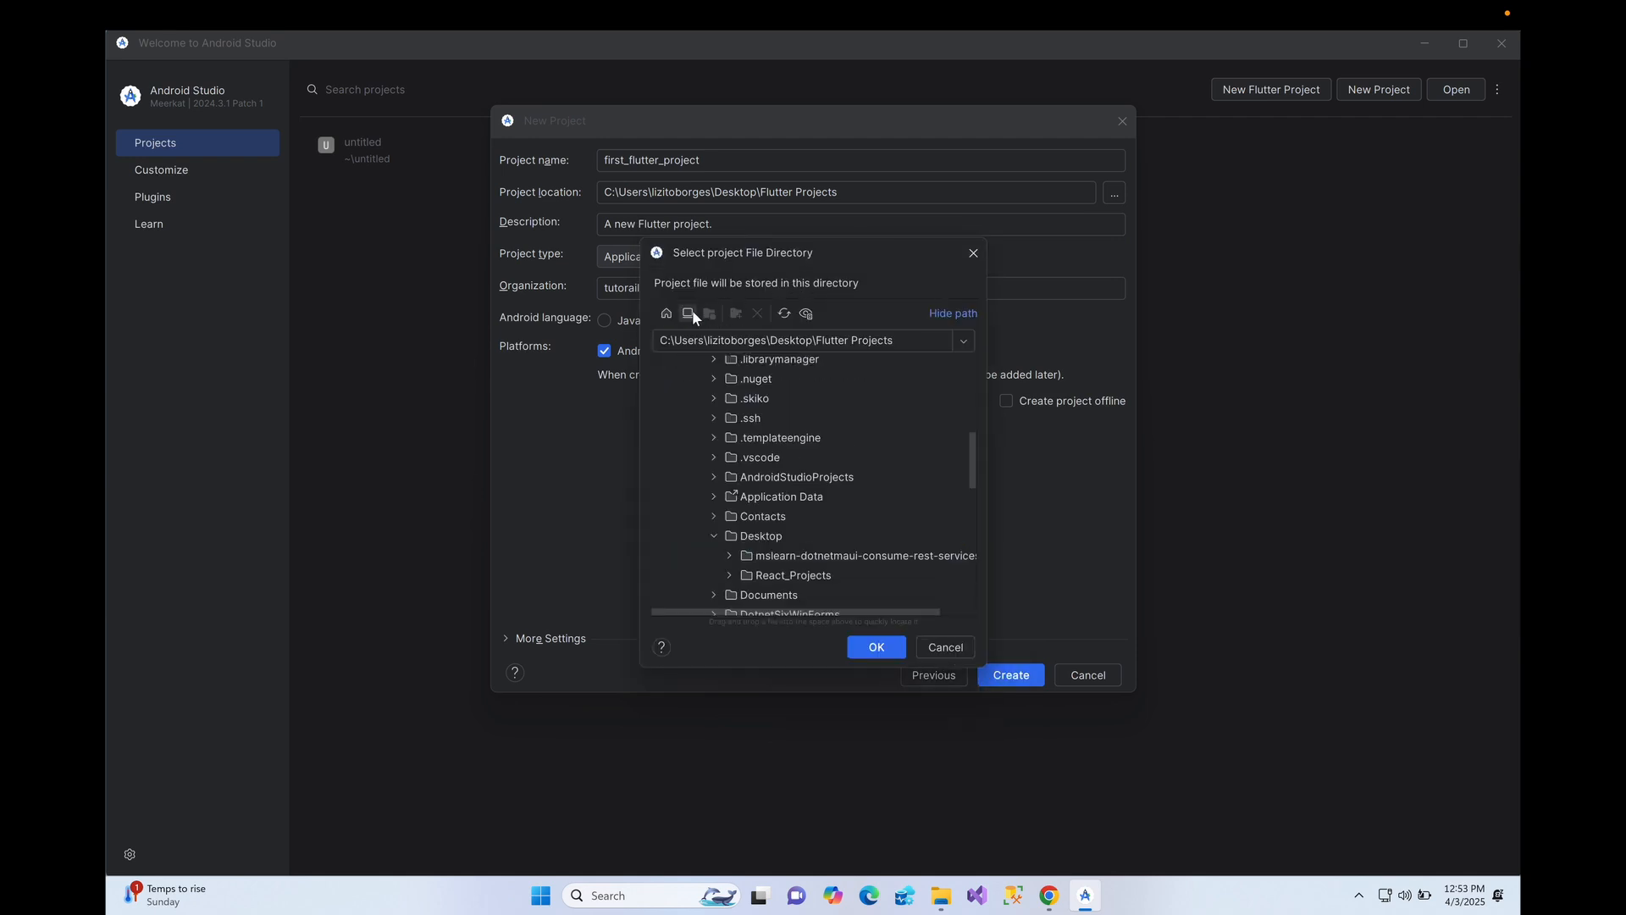
- Create a flutter_projects folder on the Desktop and use it as the project location
click(782, 537)
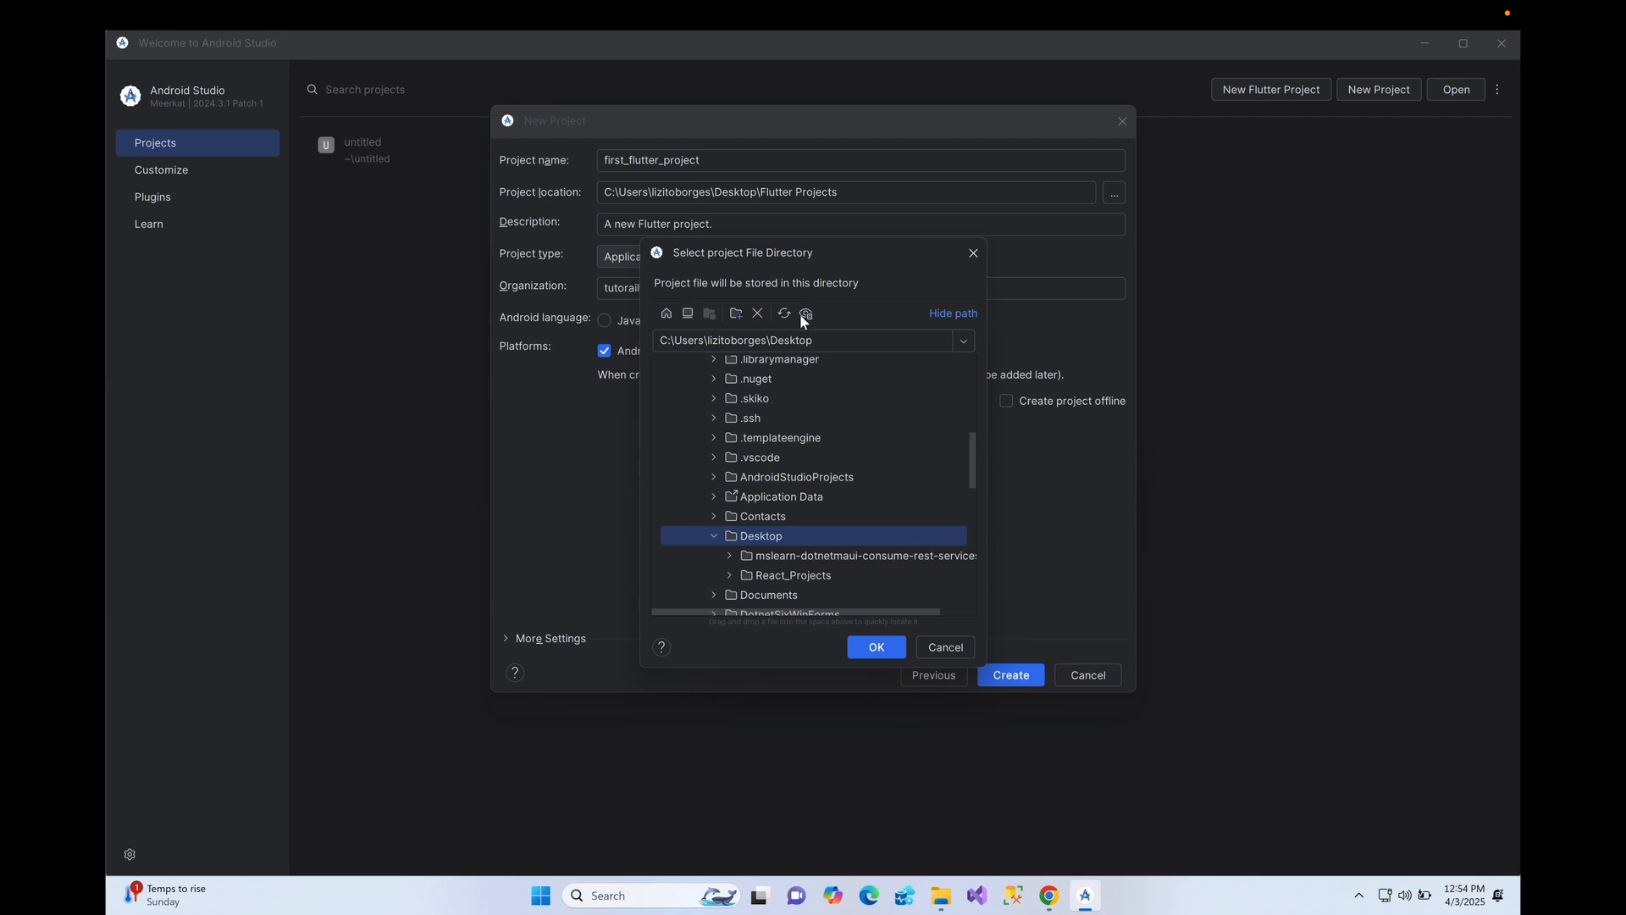
click(735, 312)
text(f)
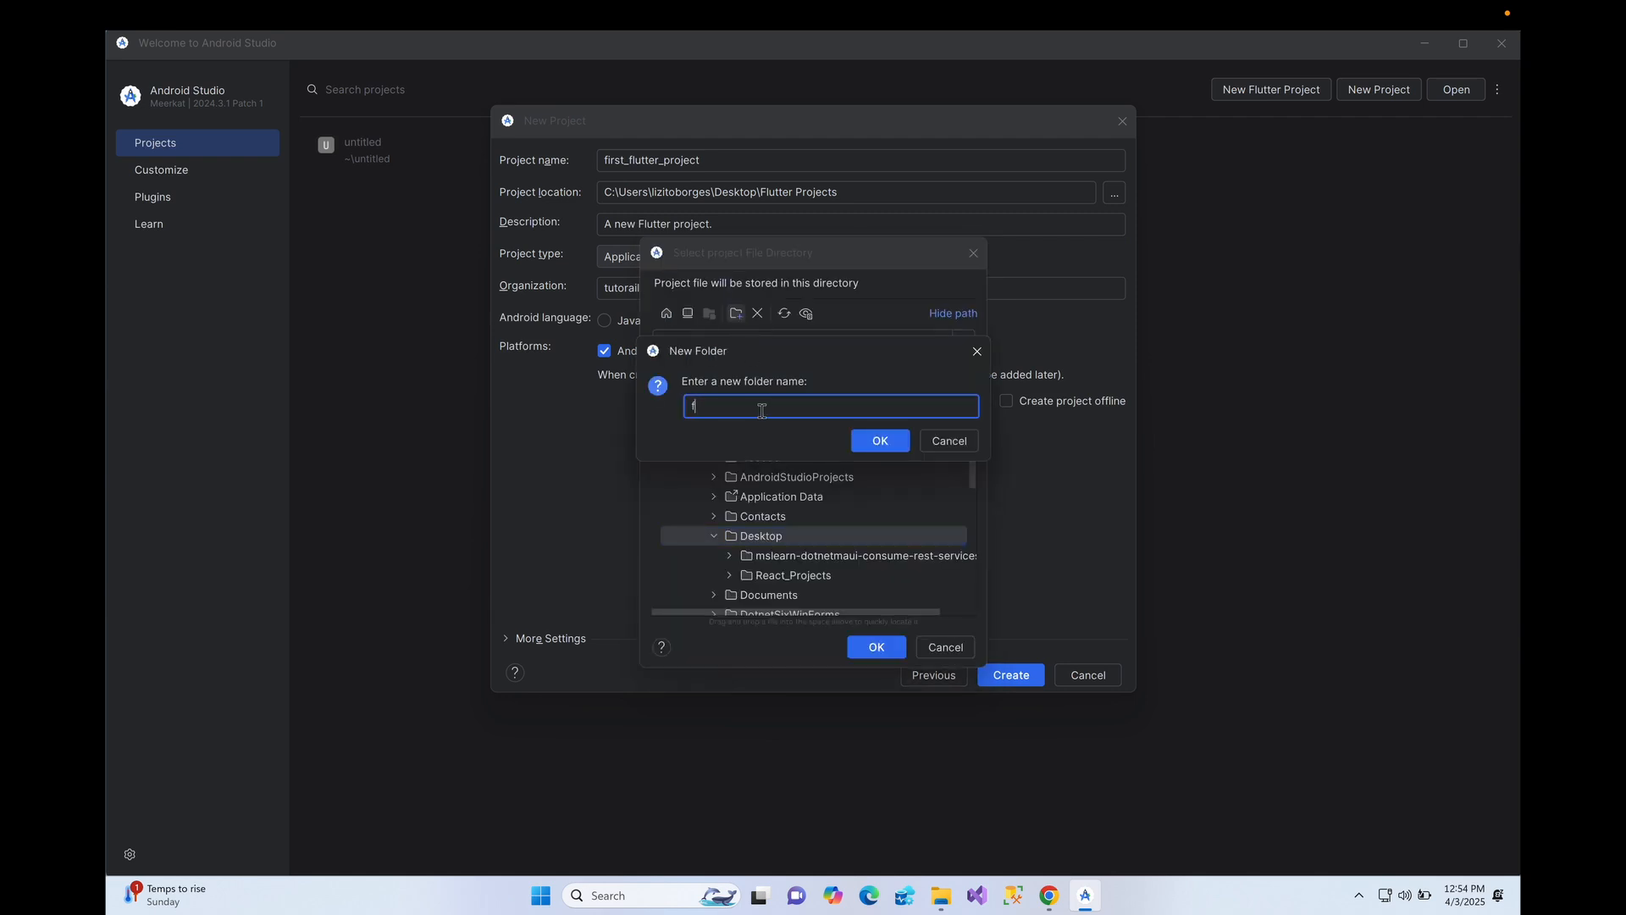
text(lutter_projects)
click(874, 438)
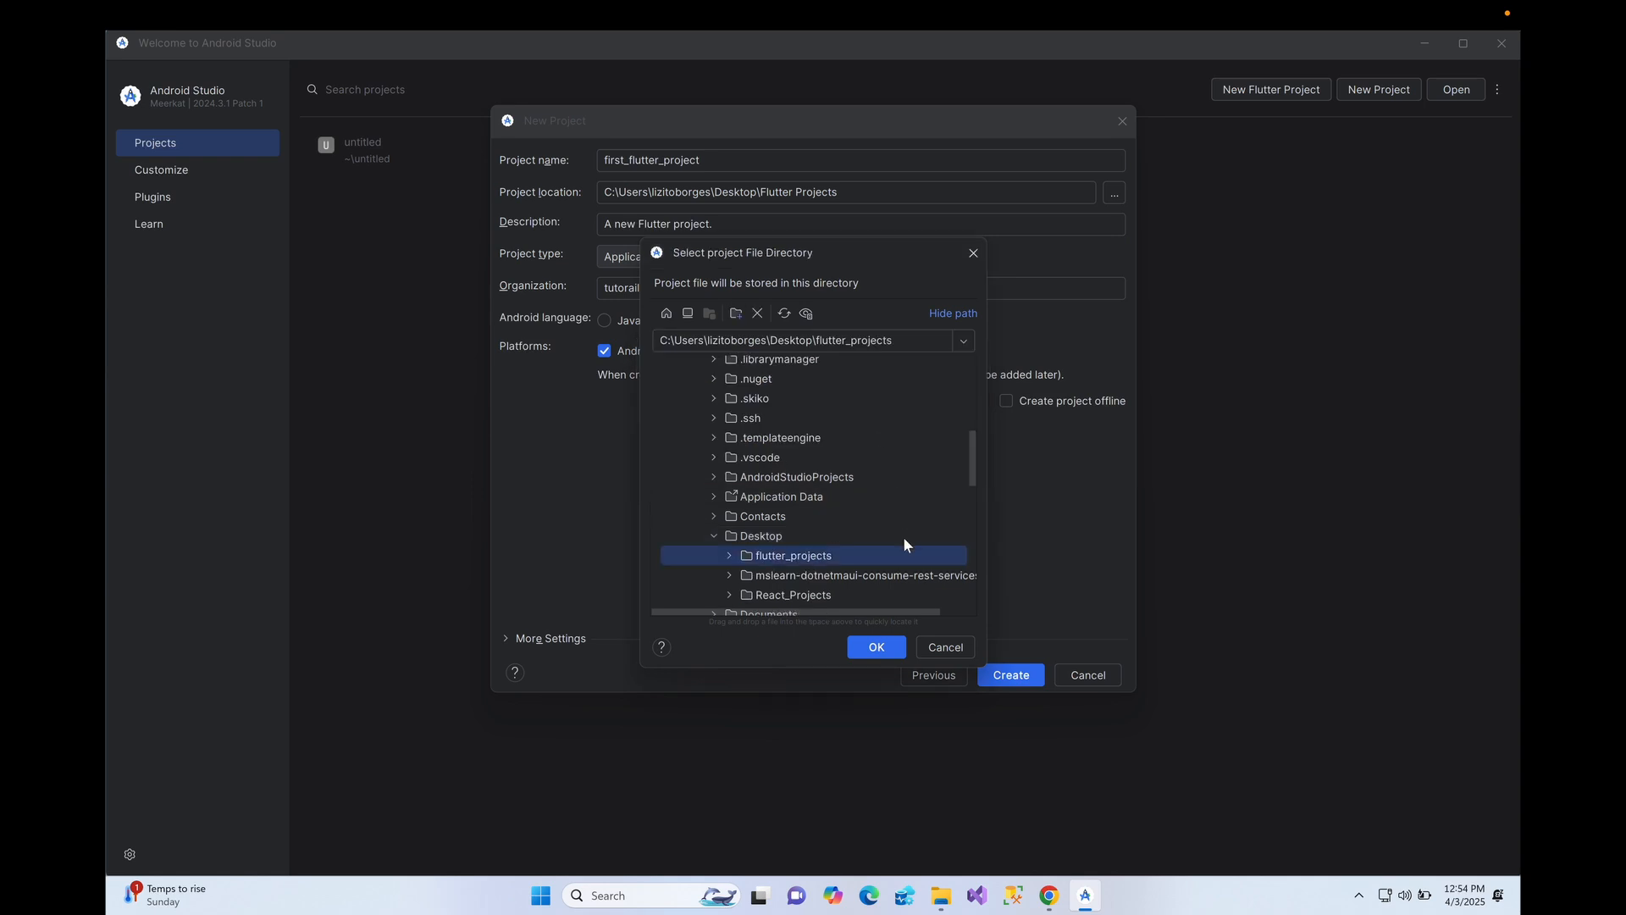
click(881, 648)
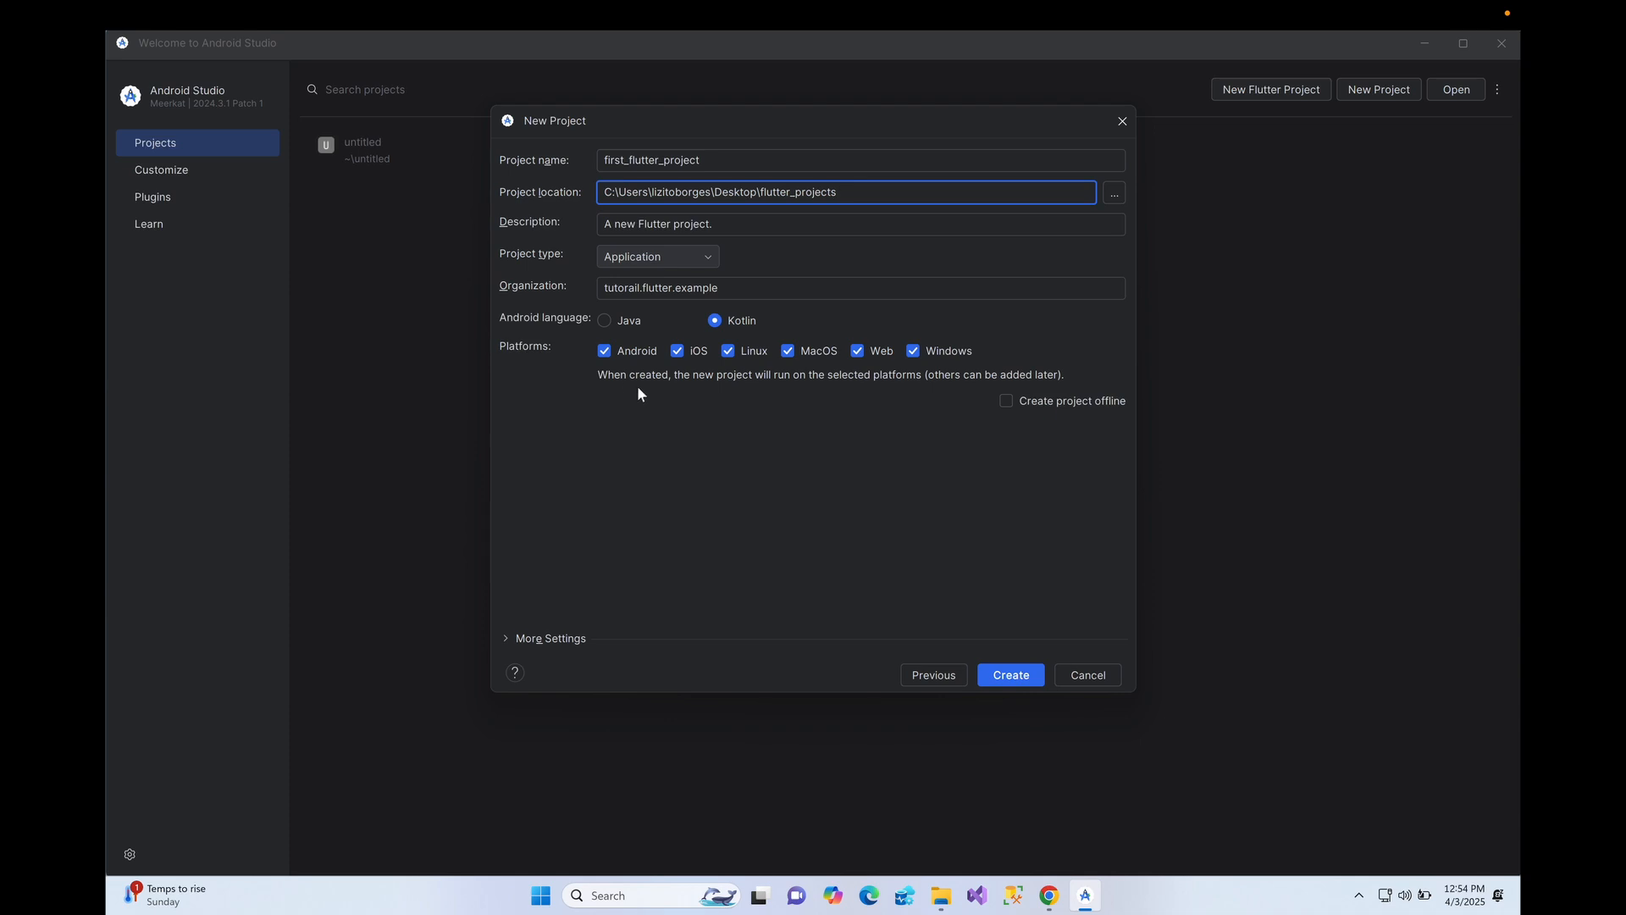
- Create the Flutter project, maximize the IDE, and close the What's New assistant
click(1016, 679)
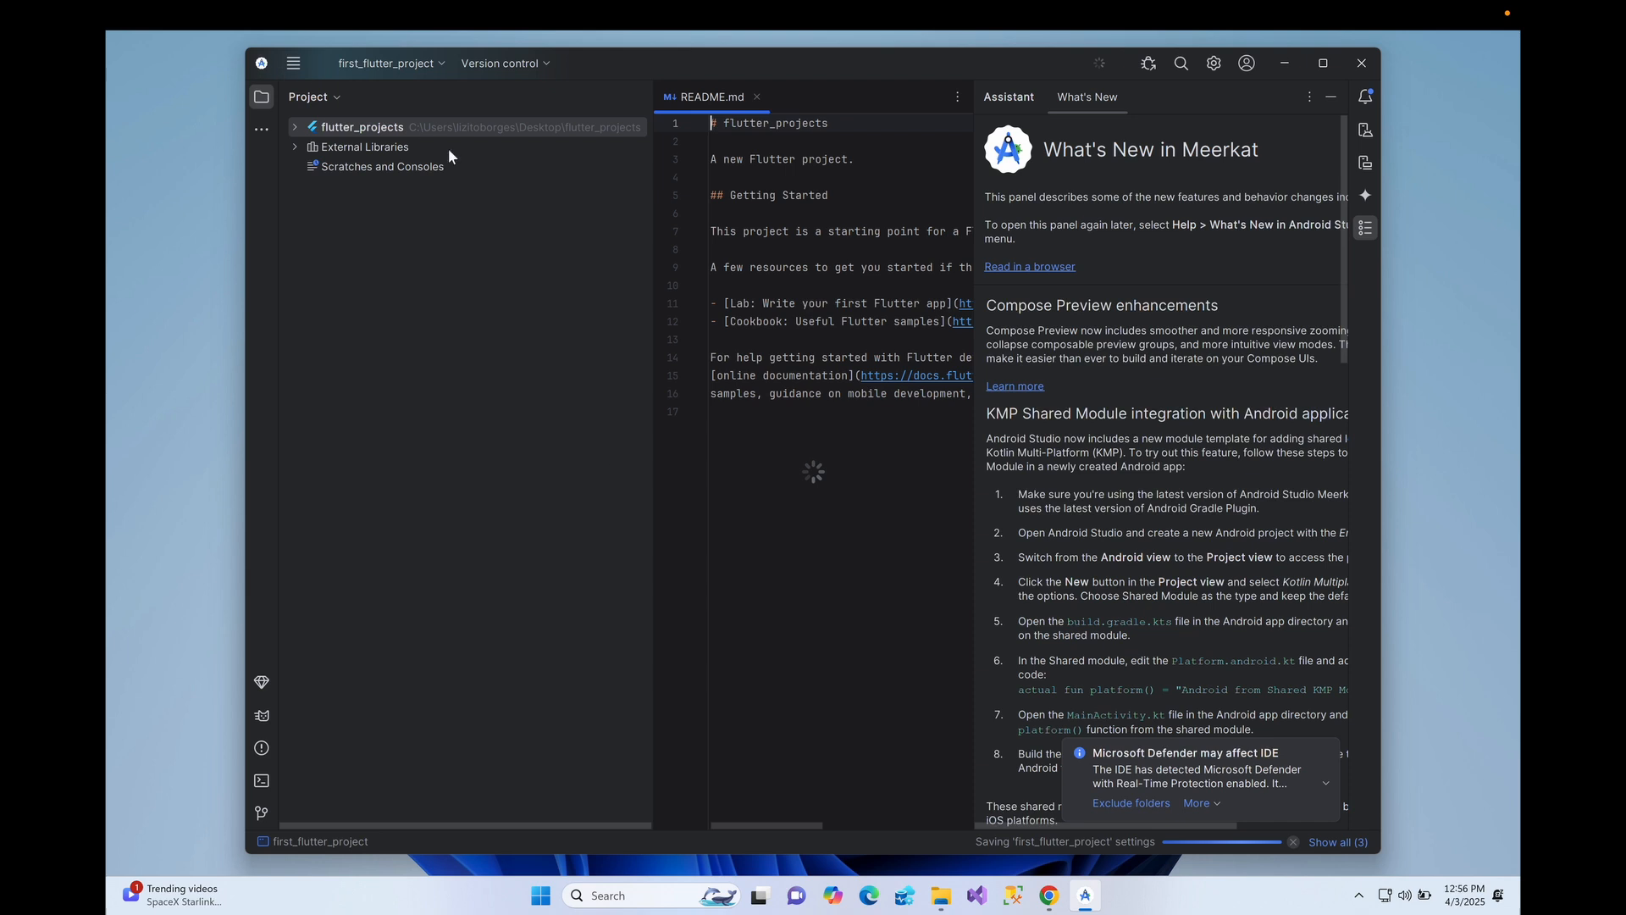
click(1322, 64)
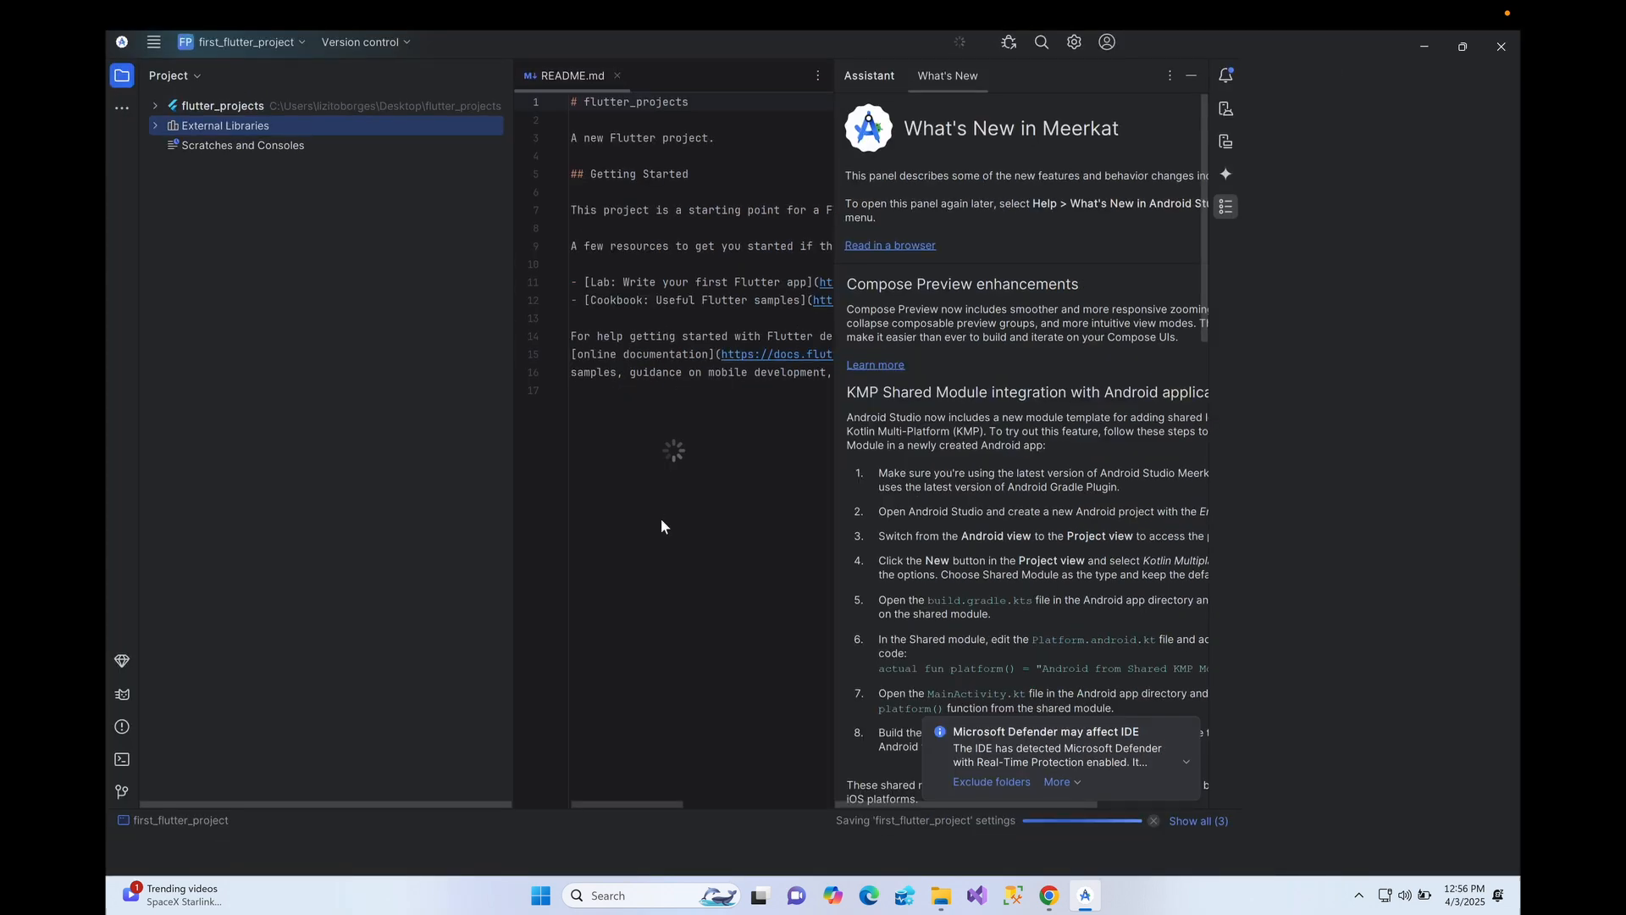
click(1473, 83)
- Expand flutter_projects and lib in the Project tree to reach main.dart
click(161, 110)
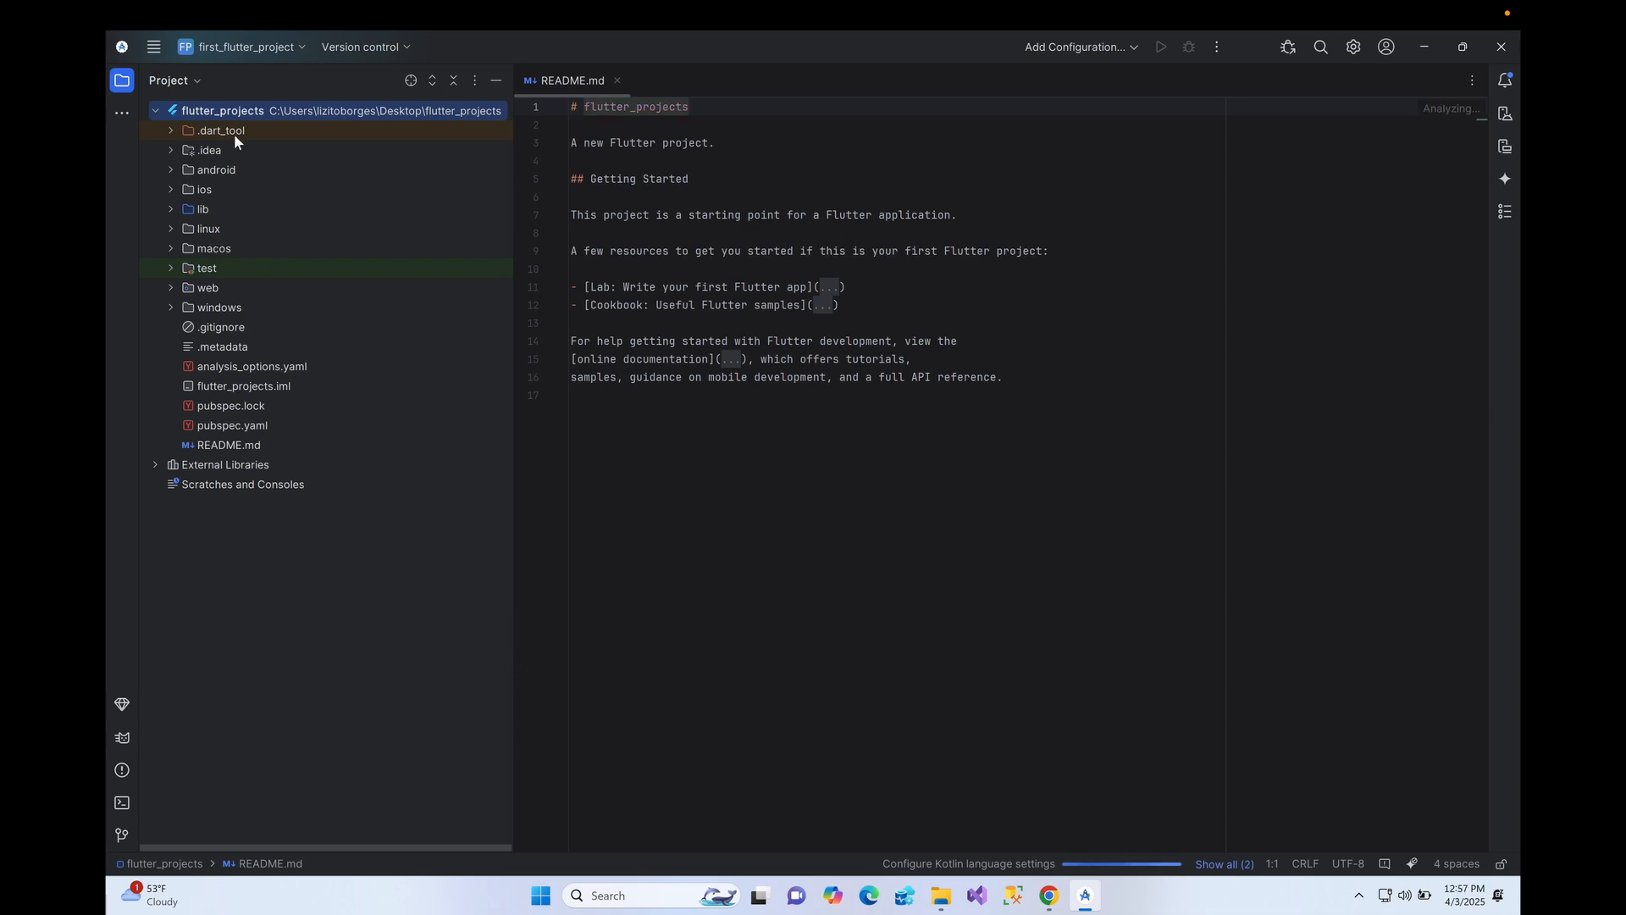
click(170, 209)
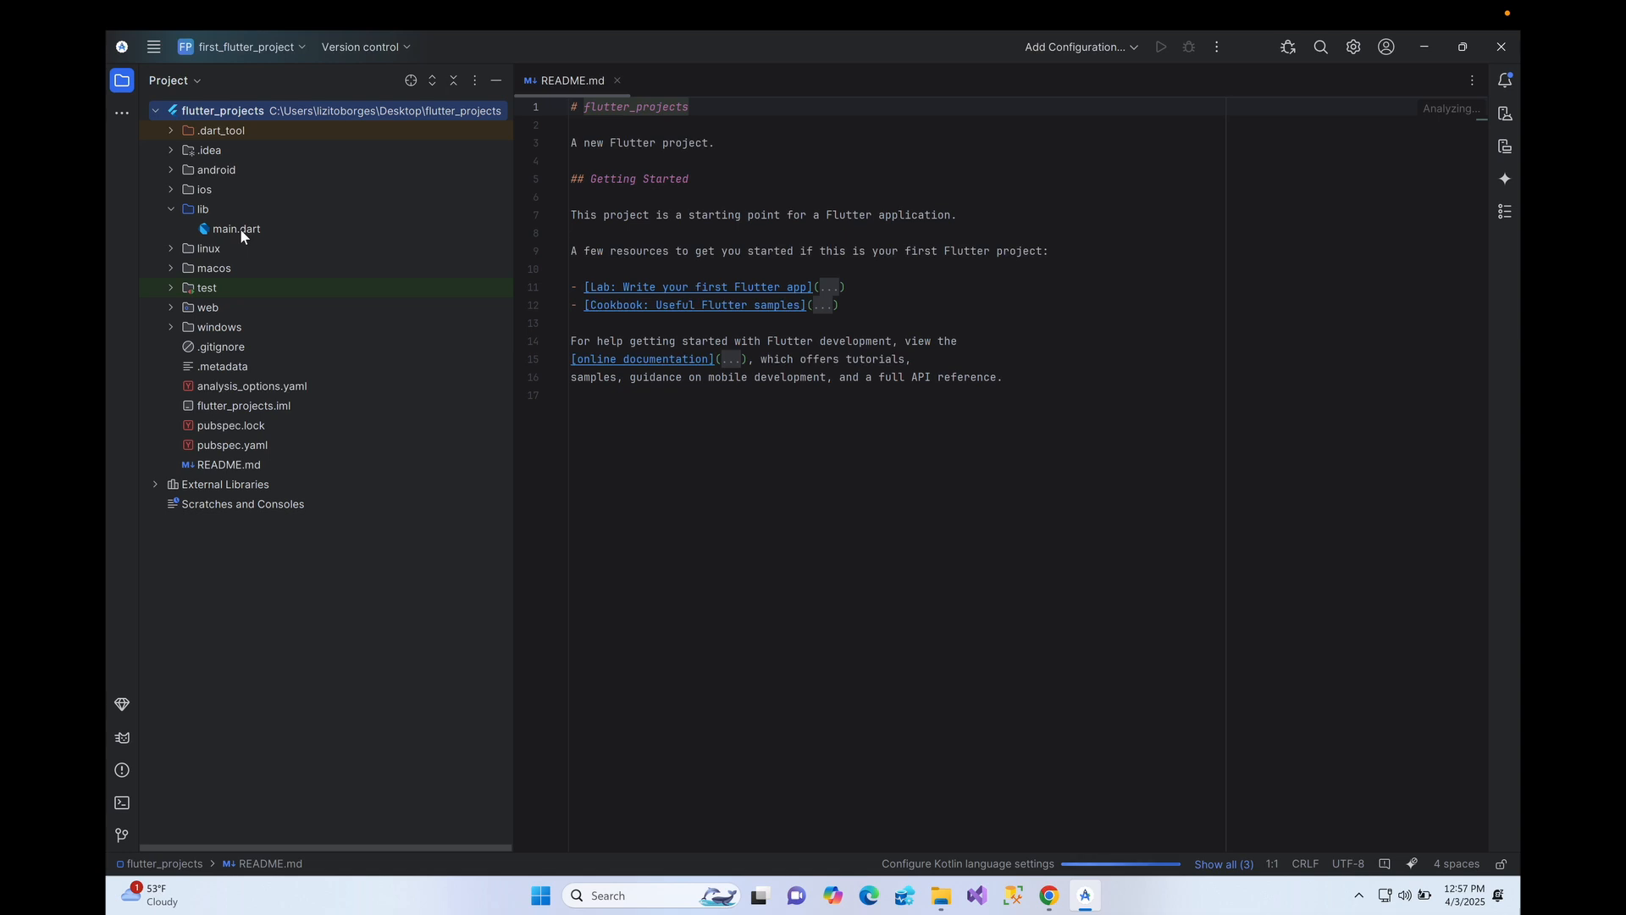
click(240, 227)
- Open main.dart in the editor and scroll through the Flutter starter code
double_click(241, 237)
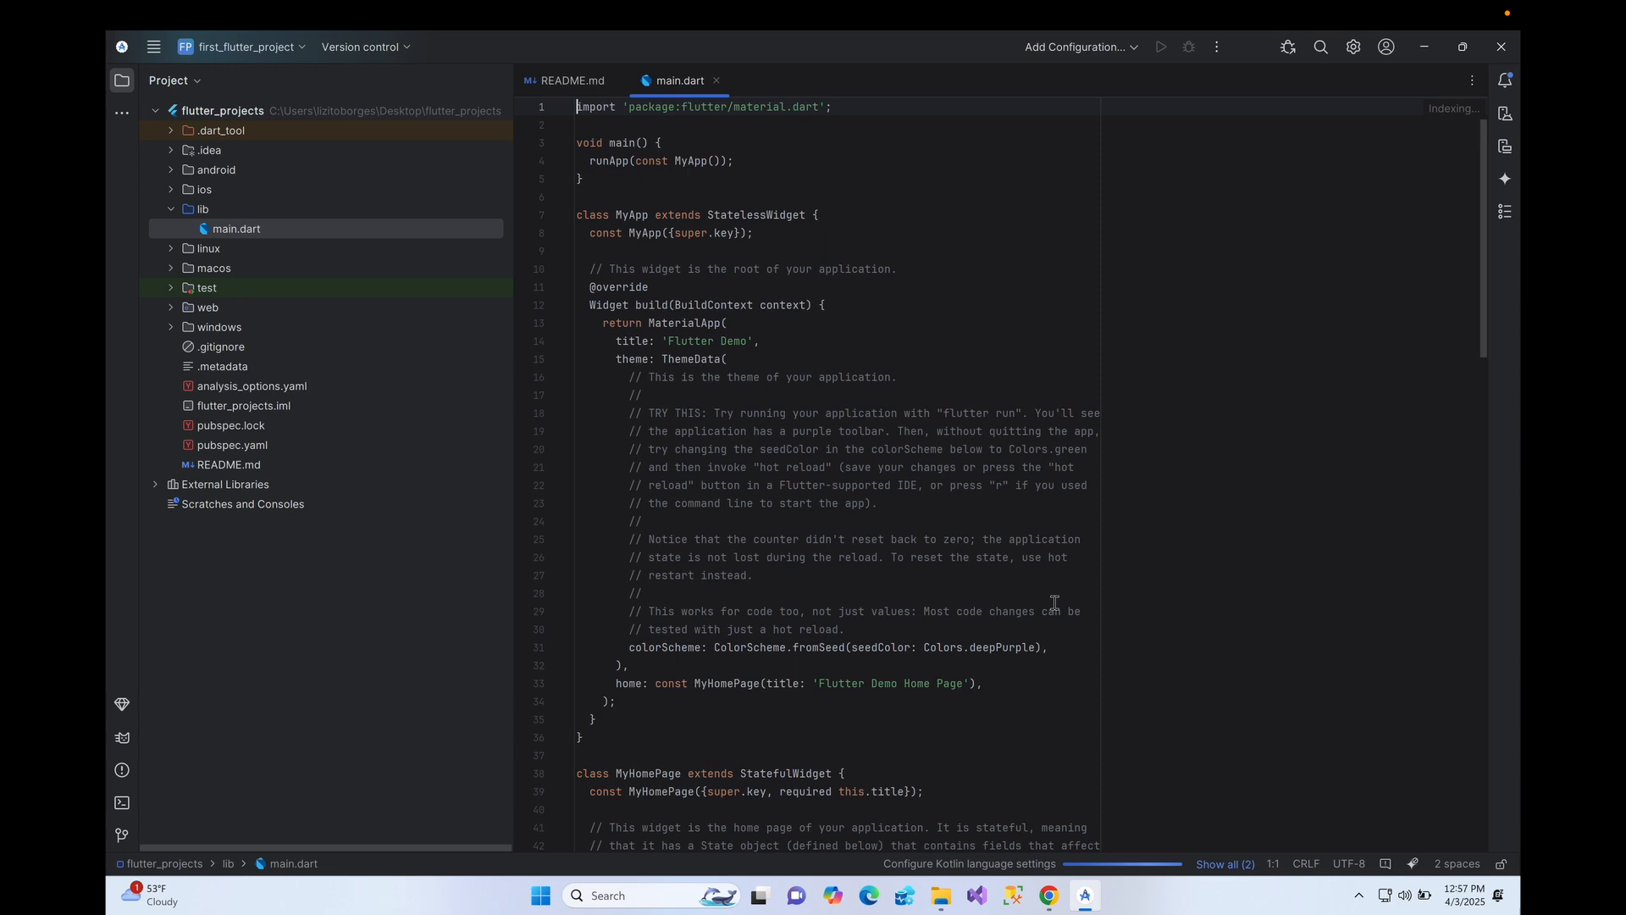
scroll(1002, 538, down, 5)
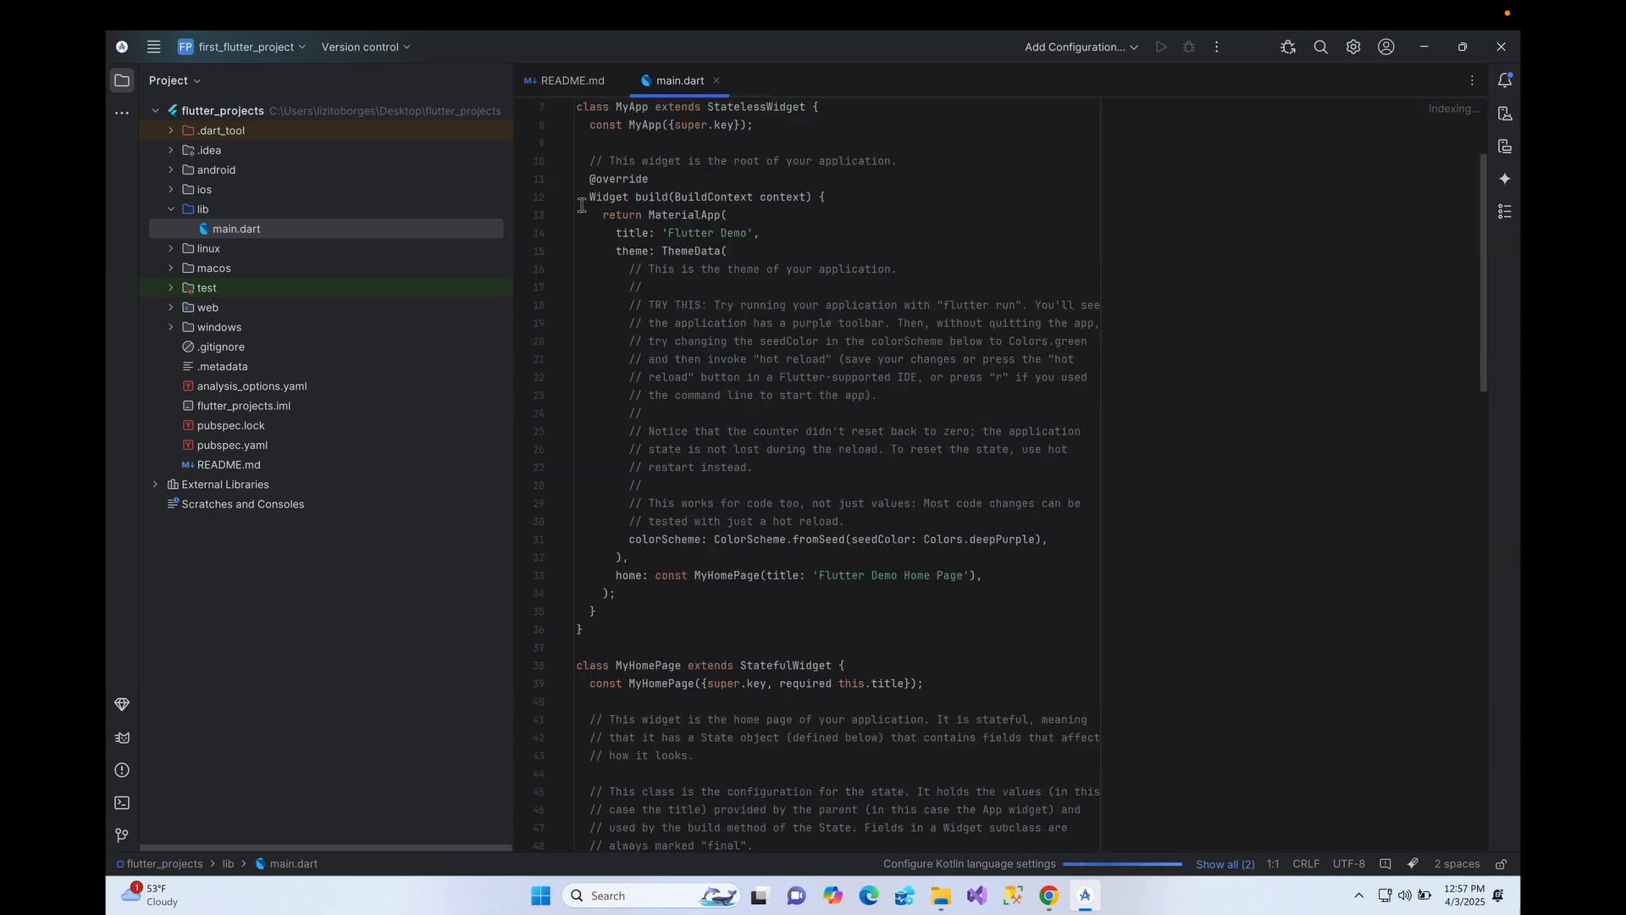
scroll(790, 514, down, 3)
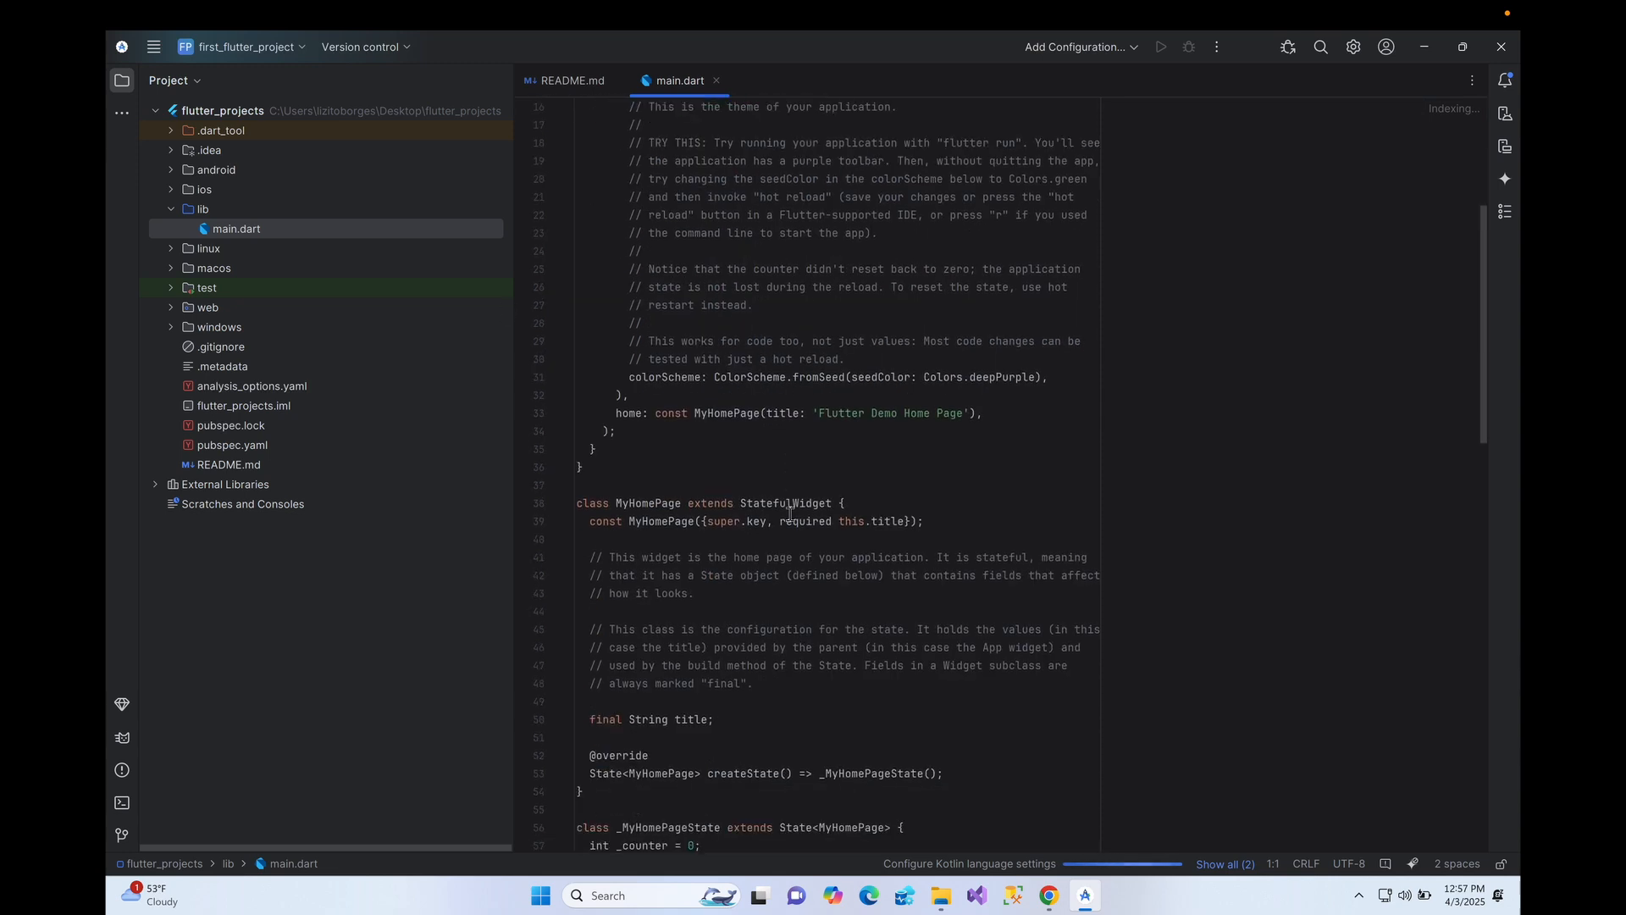
scroll(779, 470, up, 8)
scroll(931, 528, down, 8)
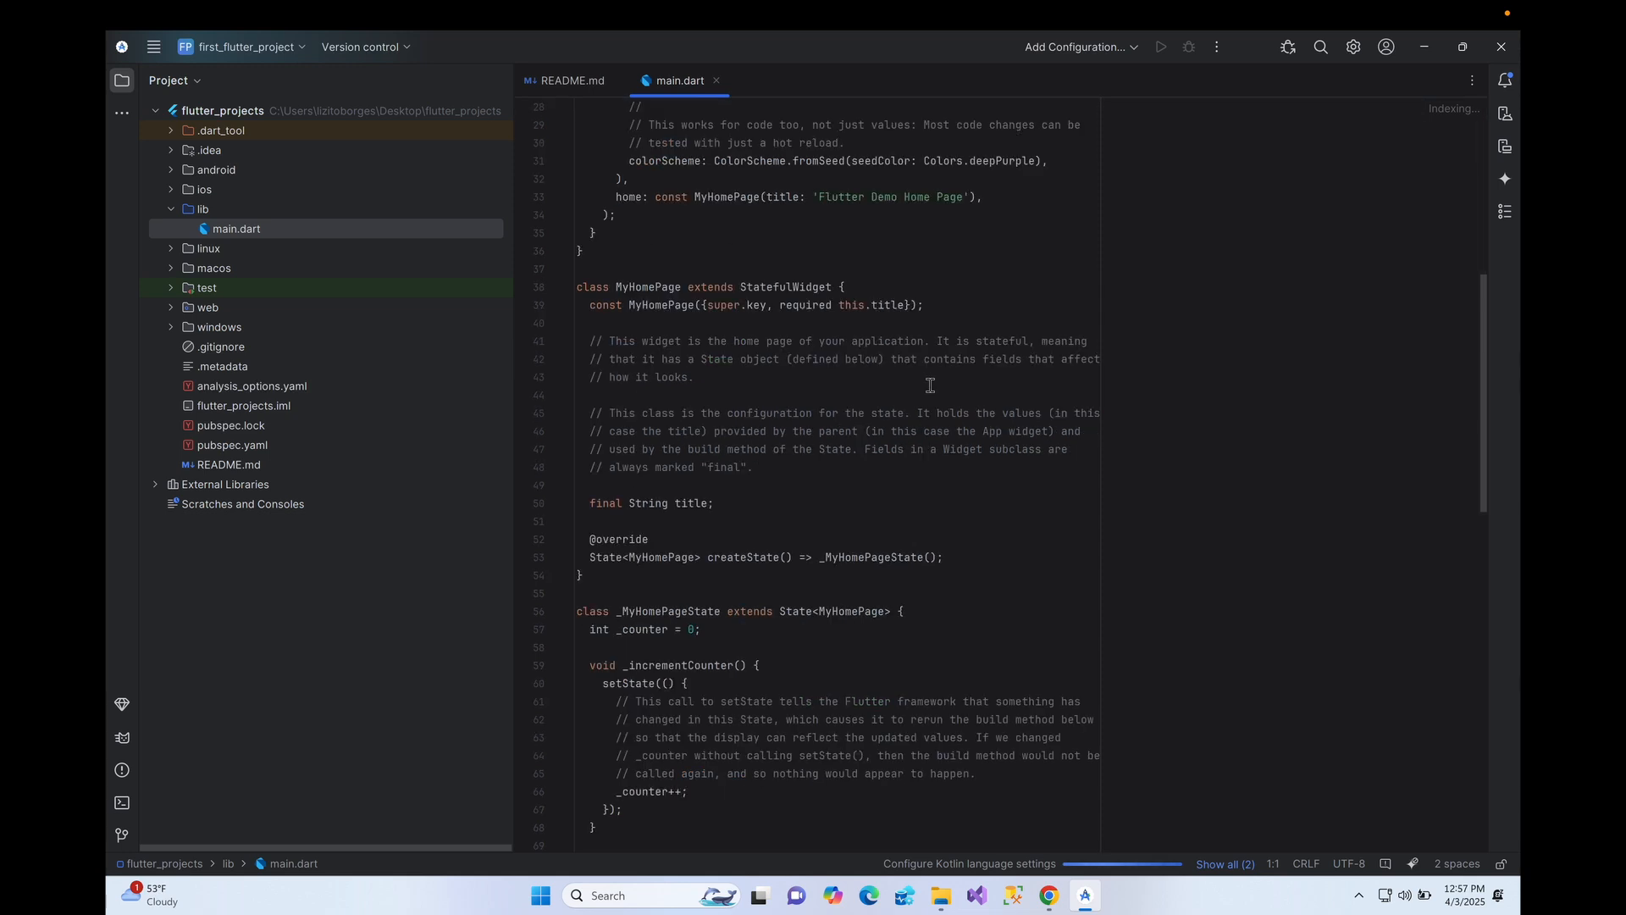
scroll(931, 527, up, 8)
- Select the runApp call inside the main() function
drag(585, 179, 548, 140)
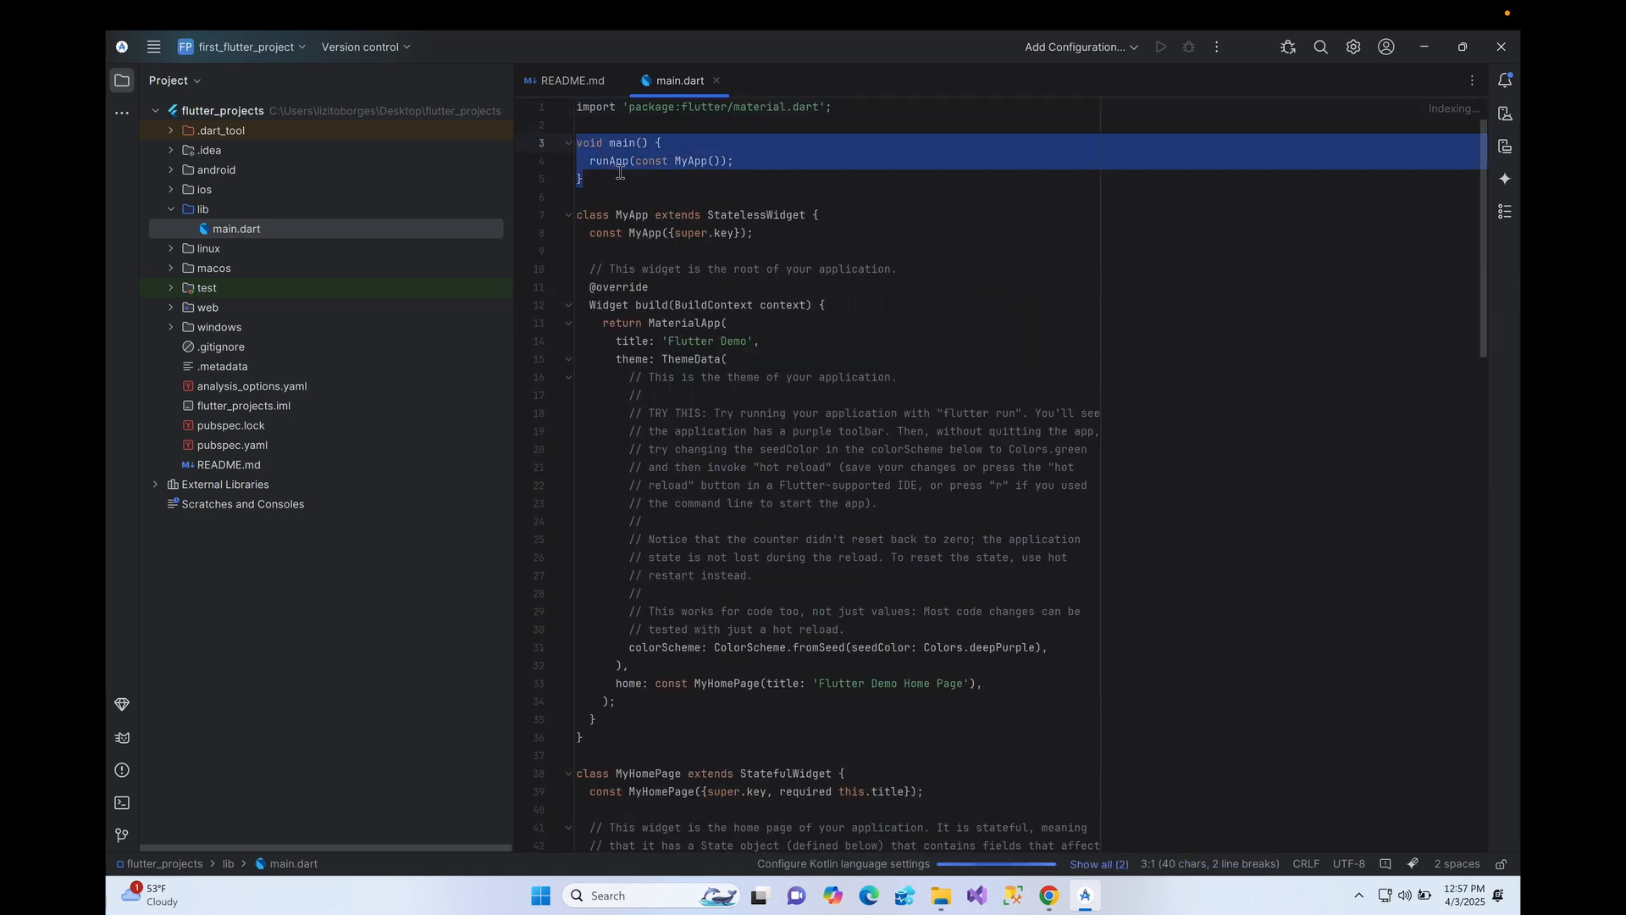
drag(593, 195, 577, 140)
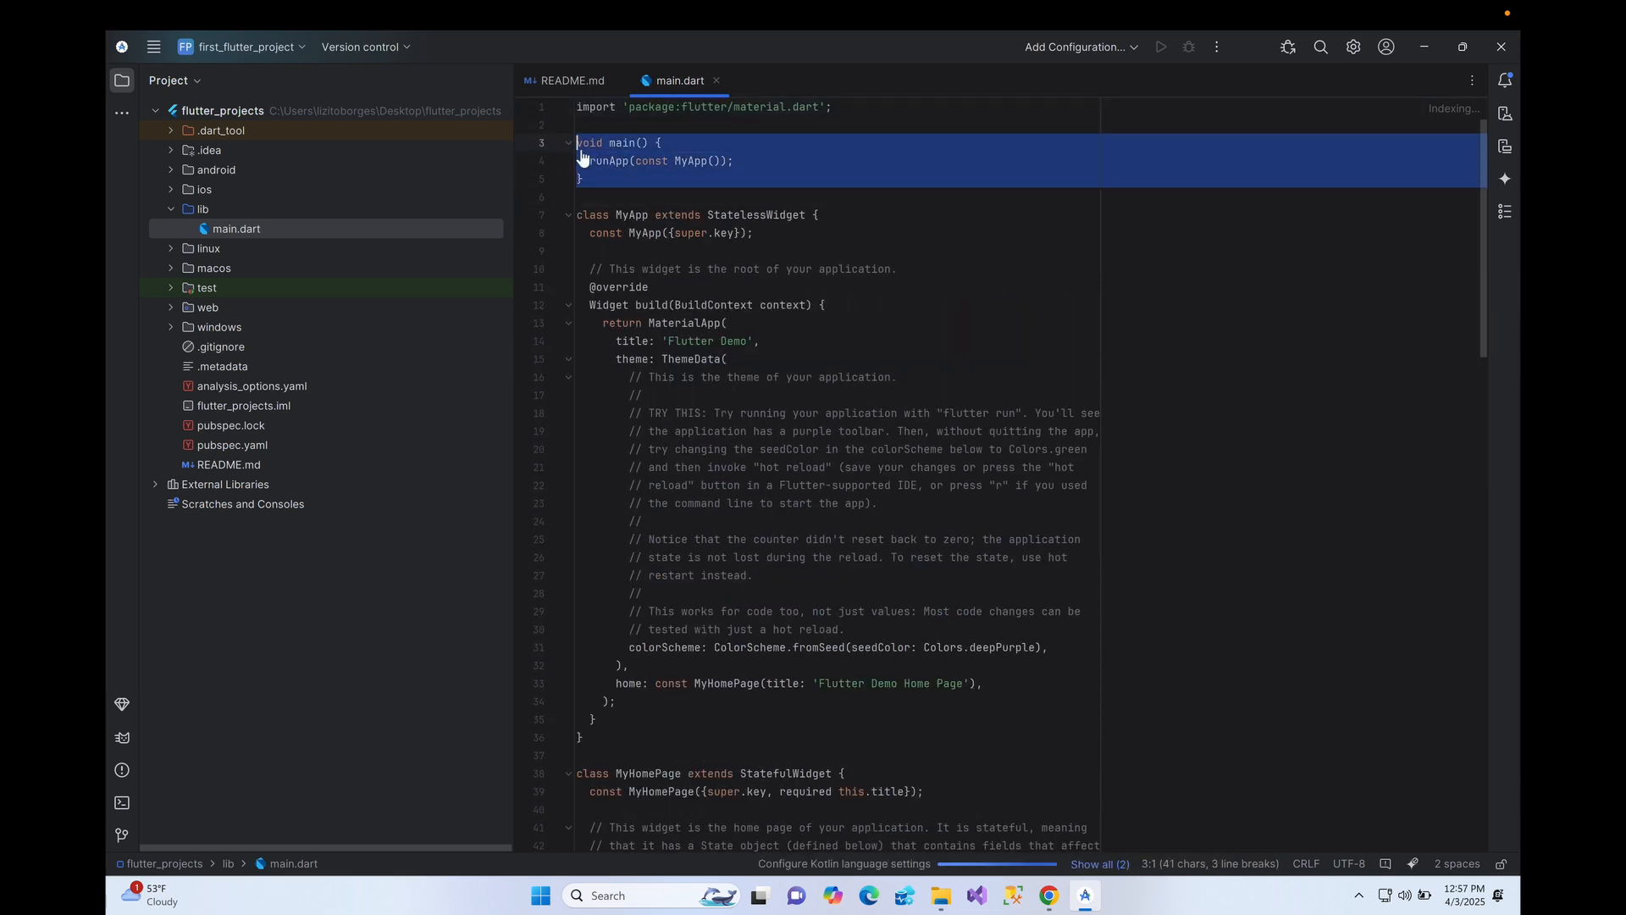
click(627, 143)
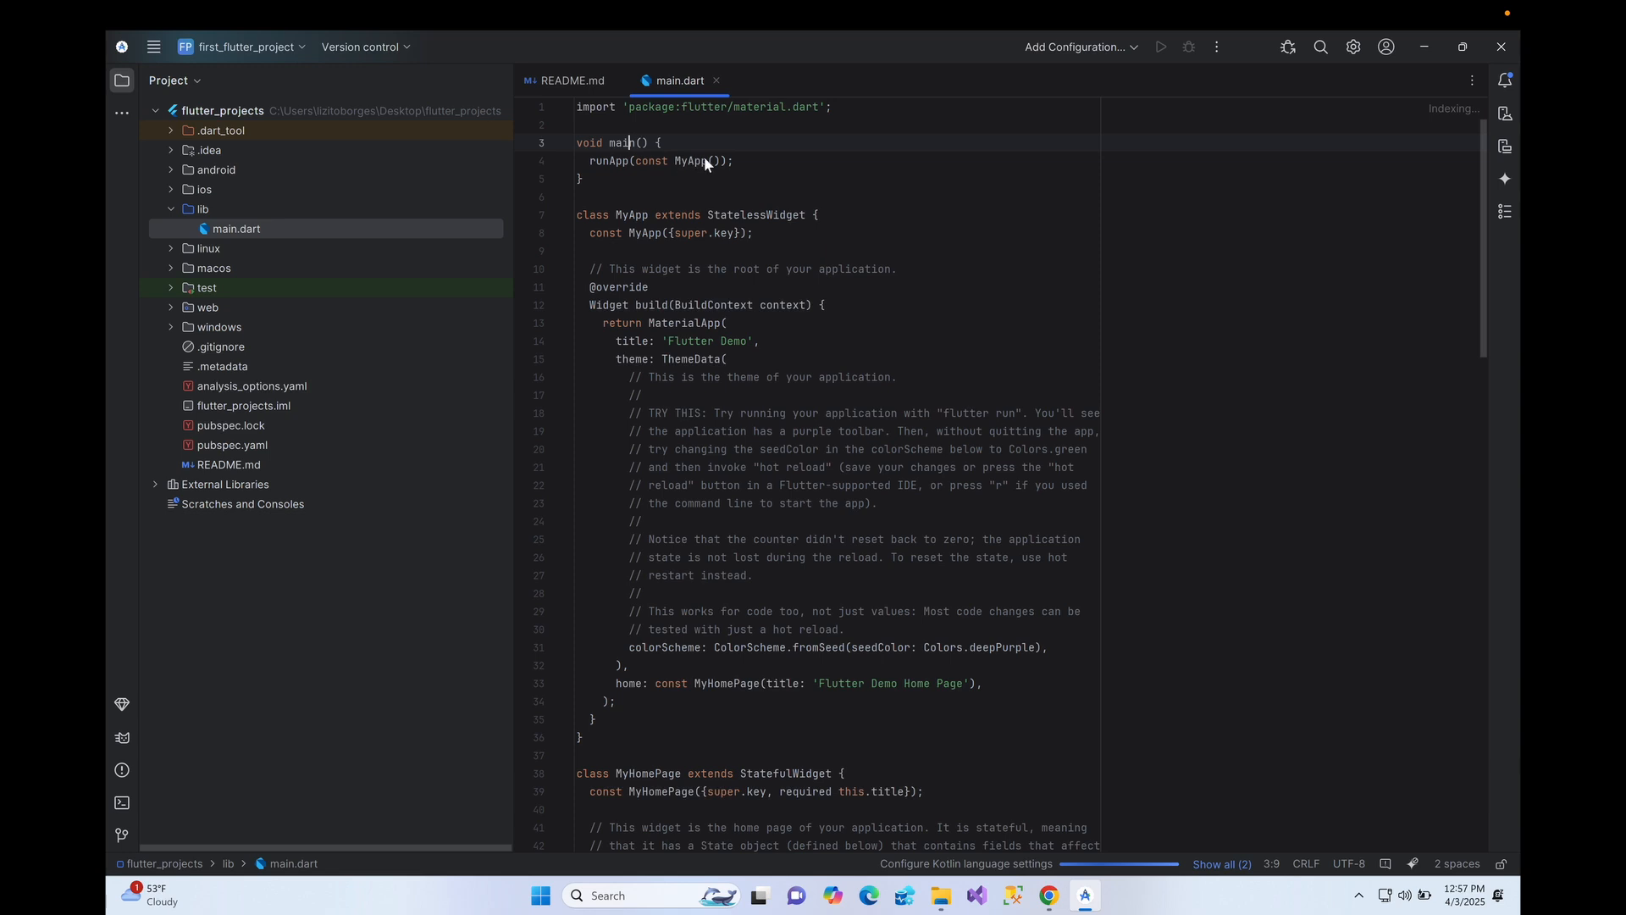
double_click(608, 161)
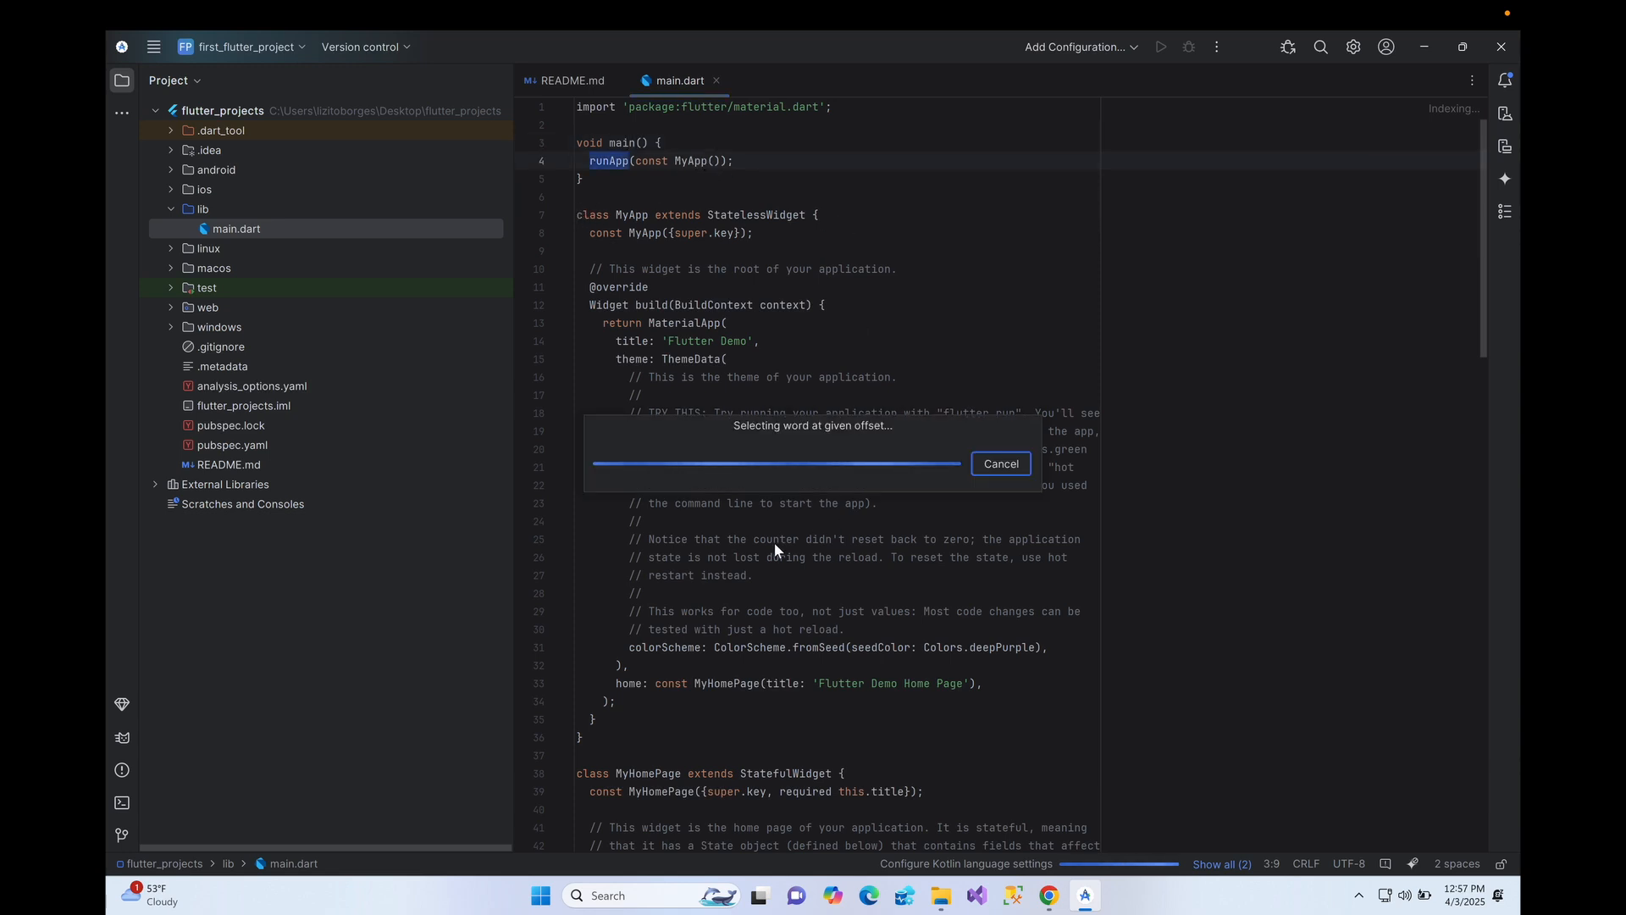